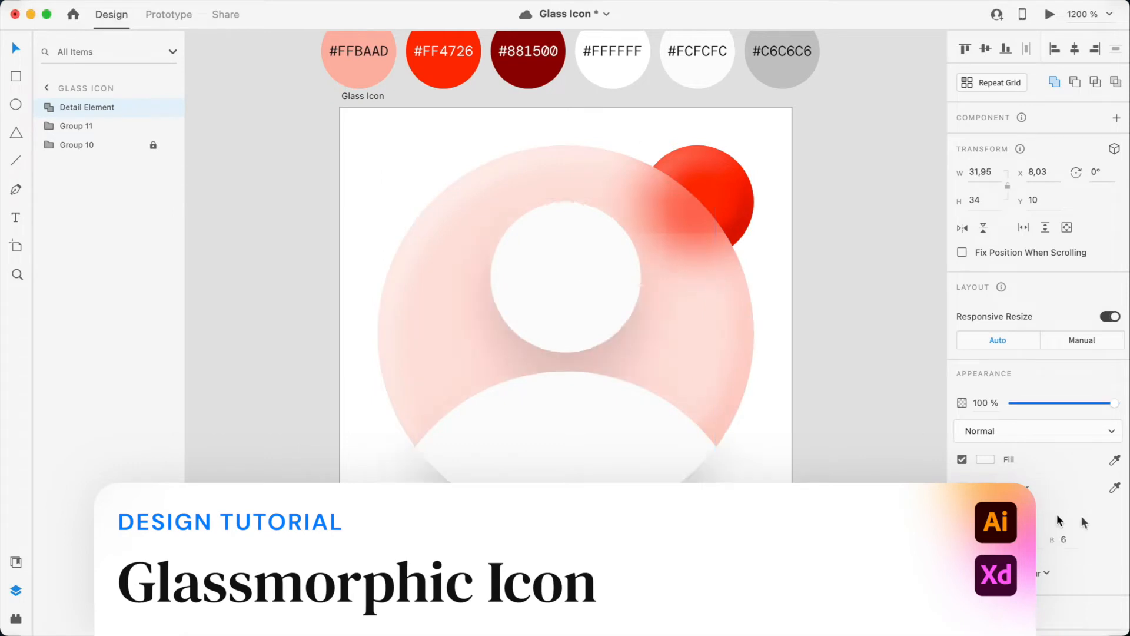
{"action": "left_click", "coordinate": [858, 375]}
{"action": "key", "text": "super+d"}
{"action": "key", "text": "super+d"}
{"action": "key", "text": "Left"}
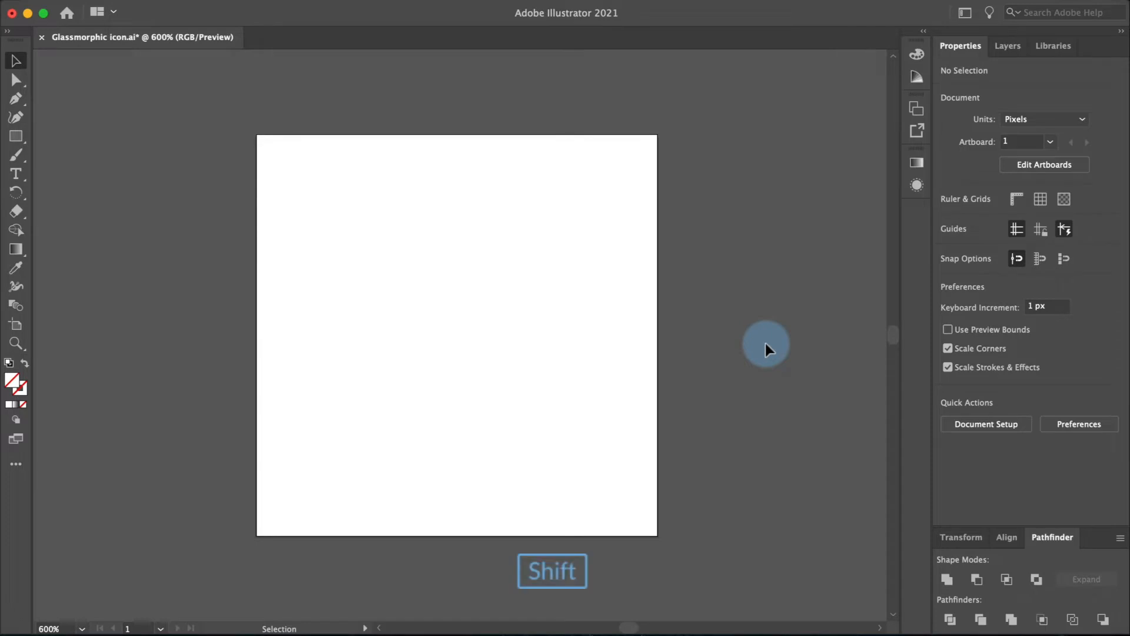
Step: Paste the hand-drawn sketch image in place on the artboard and lock its layer
{"action": "key", "text": "shift+super+v"}
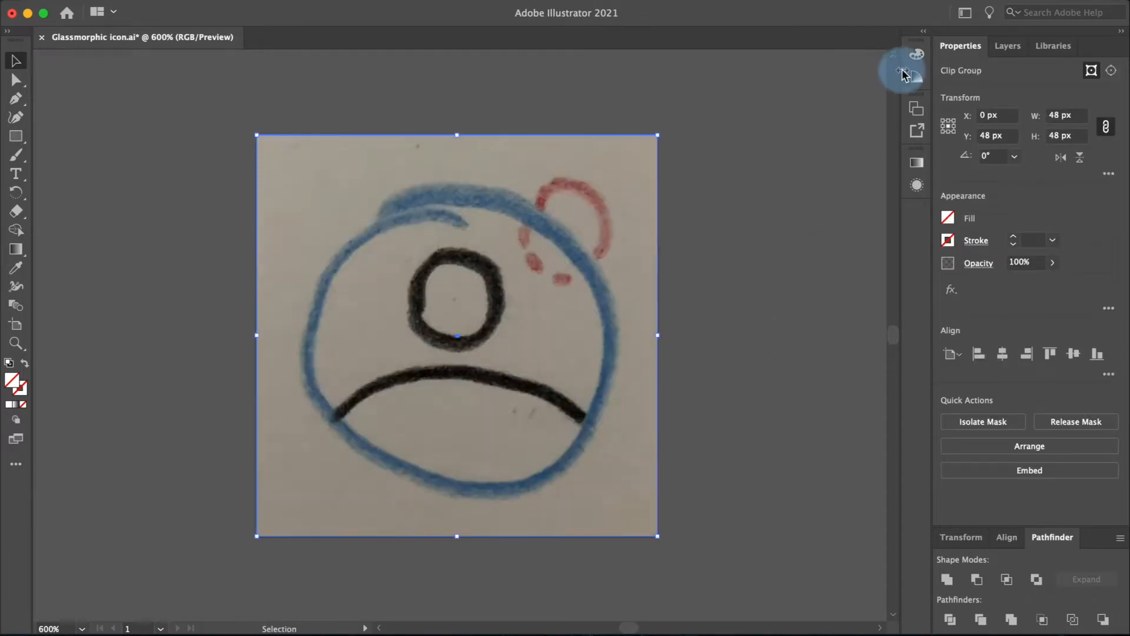
{"action": "left_click", "coordinate": [1005, 46]}
{"action": "left_click", "coordinate": [1083, 517]}
{"action": "left_click", "coordinate": [959, 89]}
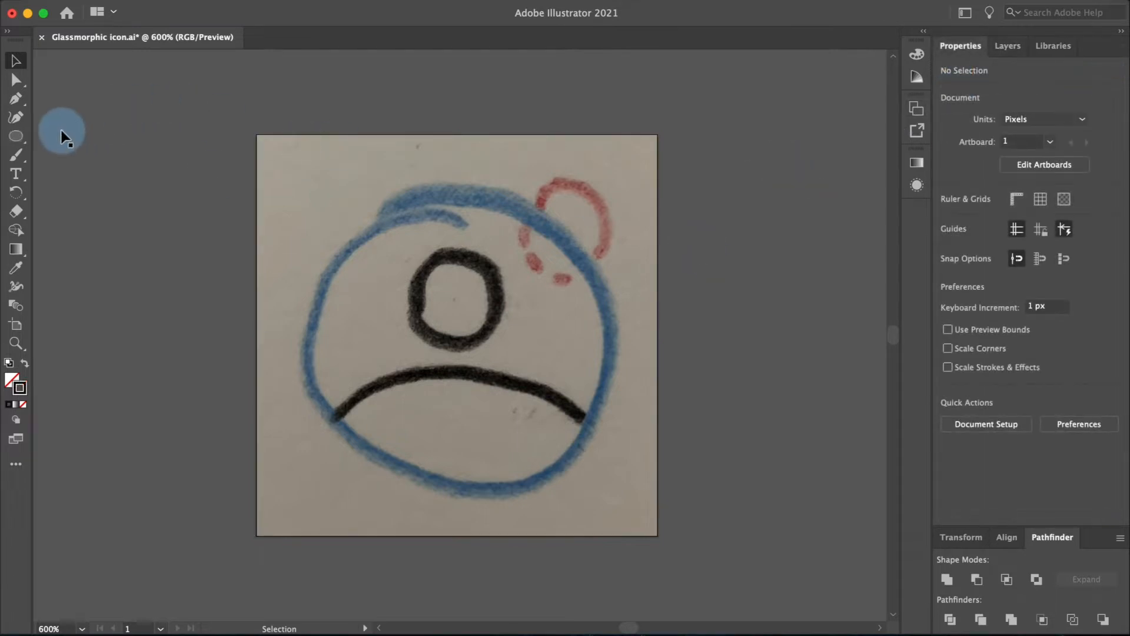
Step: Draw a 40 × 40 px circle with the Ellipse tool
{"action": "left_click", "coordinate": [16, 136]}
{"action": "left_click", "coordinate": [370, 281]}
{"action": "type", "text": "40"}
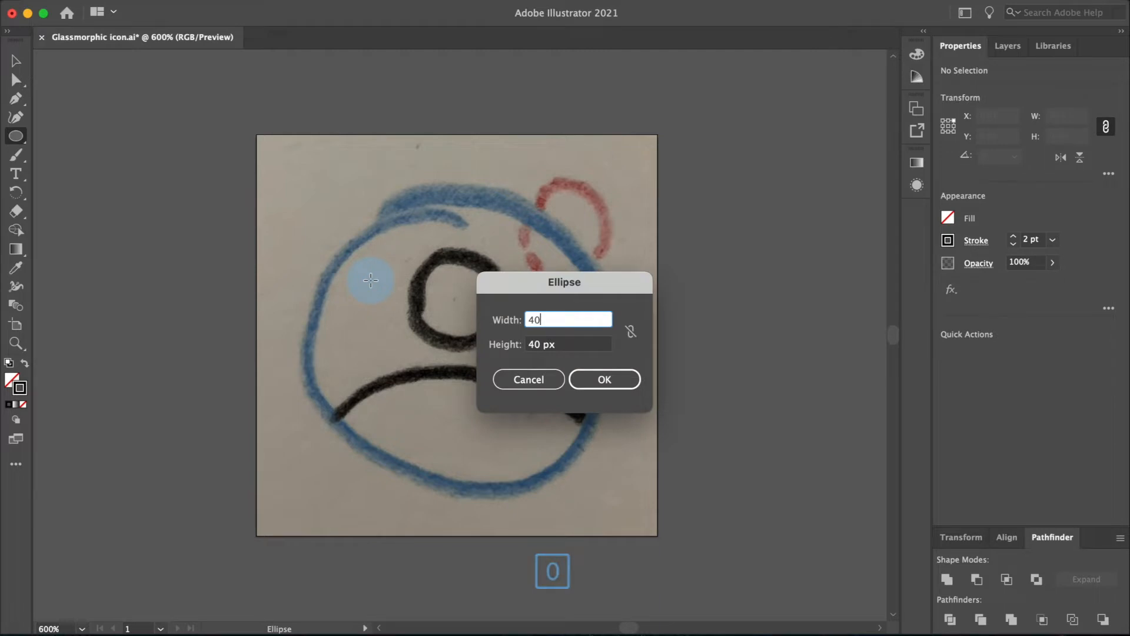
{"action": "key", "text": "Return"}
{"action": "key", "text": "v"}
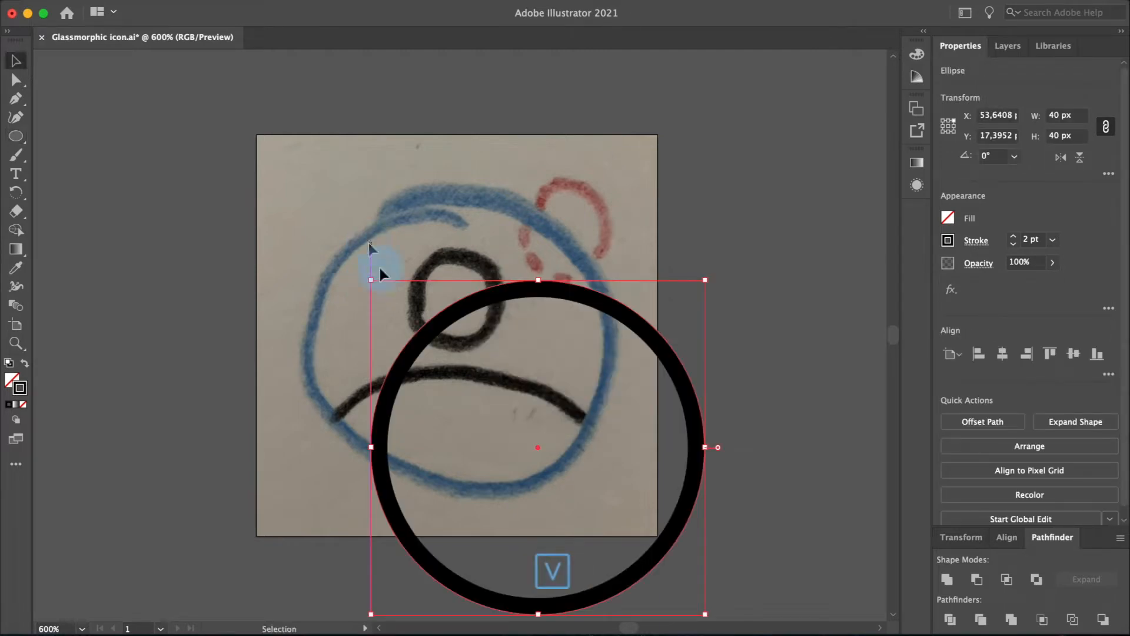
Step: Center the circle horizontally and vertically on the artboard
{"action": "left_click", "coordinate": [1002, 354]}
{"action": "left_click", "coordinate": [1066, 355]}
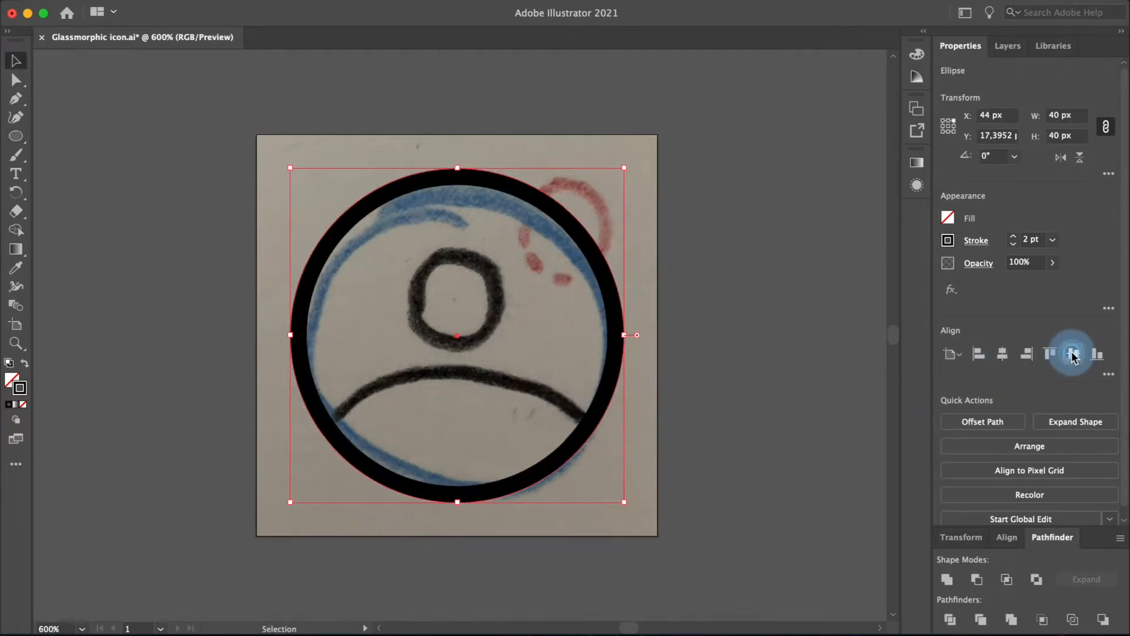
Step: Duplicate the circle in place and move the copy down to Y 24 px
{"action": "key", "text": "super+c"}
{"action": "key", "text": "shift+super+v"}
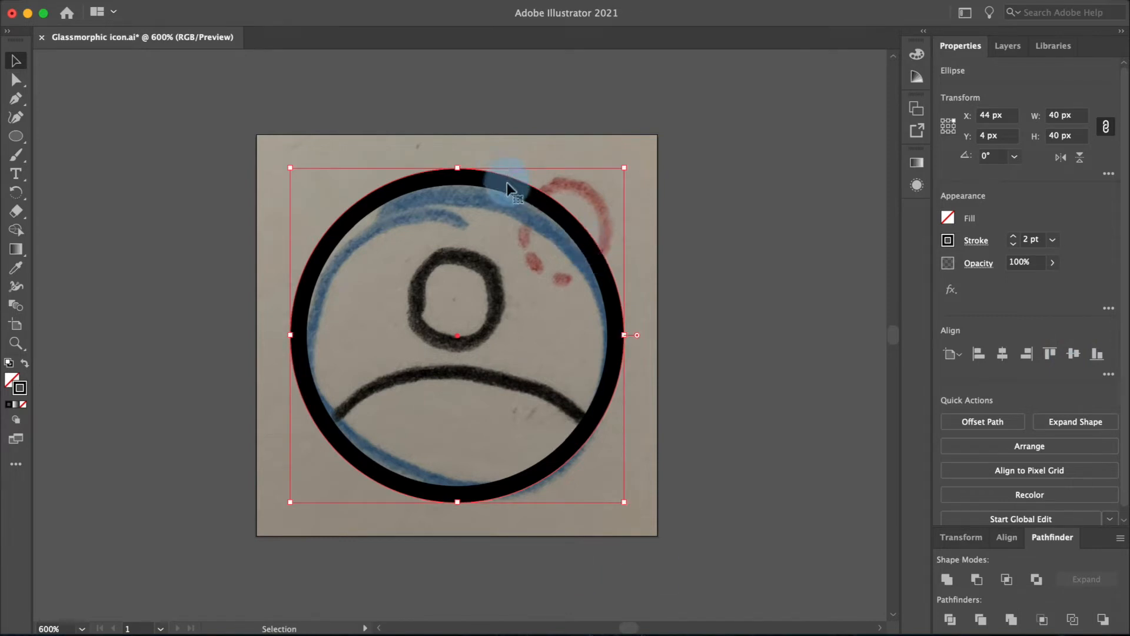
{"action": "key", "text": "shift+Down"}
{"action": "key", "text": "Down"}
{"action": "key", "text": "Down"}
{"action": "key", "text": "Down"}
{"action": "key", "text": "Down"}
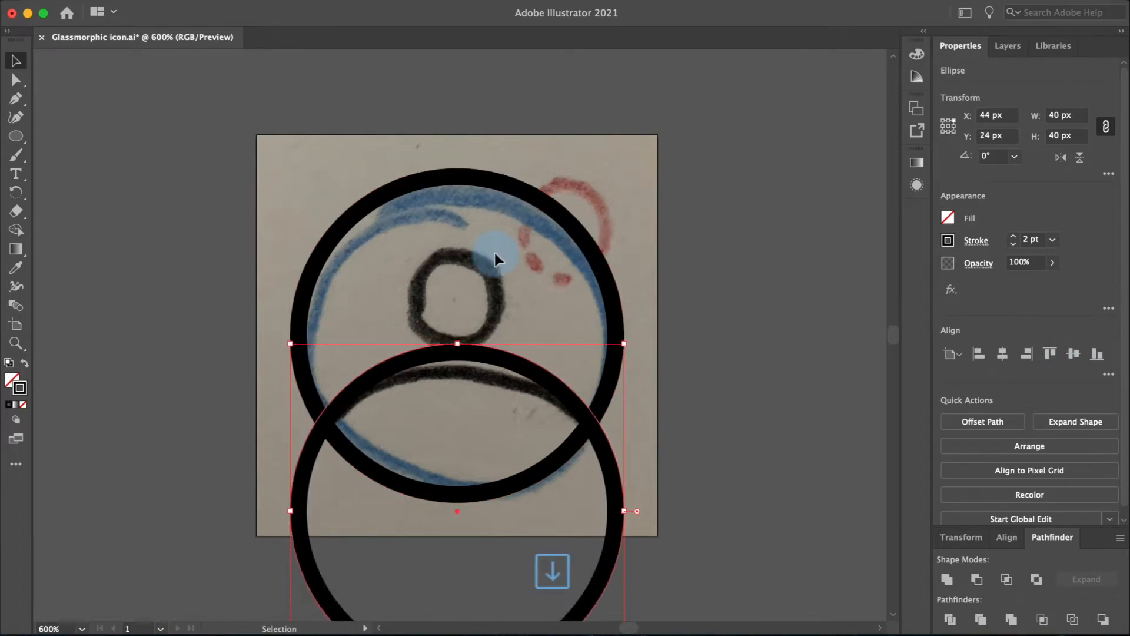
Step: Duplicate the top circle in place and intersect it with the lower circle to form the shoulders shape
{"action": "left_click", "coordinate": [606, 283]}
{"action": "key", "text": "super+c"}
{"action": "key", "text": "super+shift+v"}
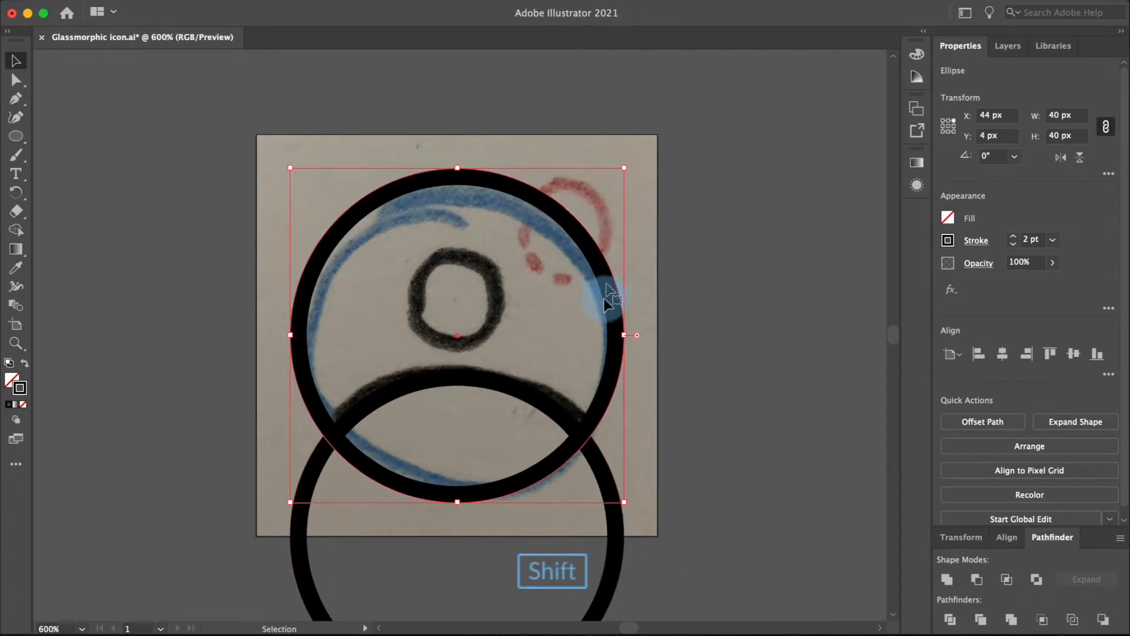
{"action": "left_click", "coordinate": [599, 463], "text": "shift"}
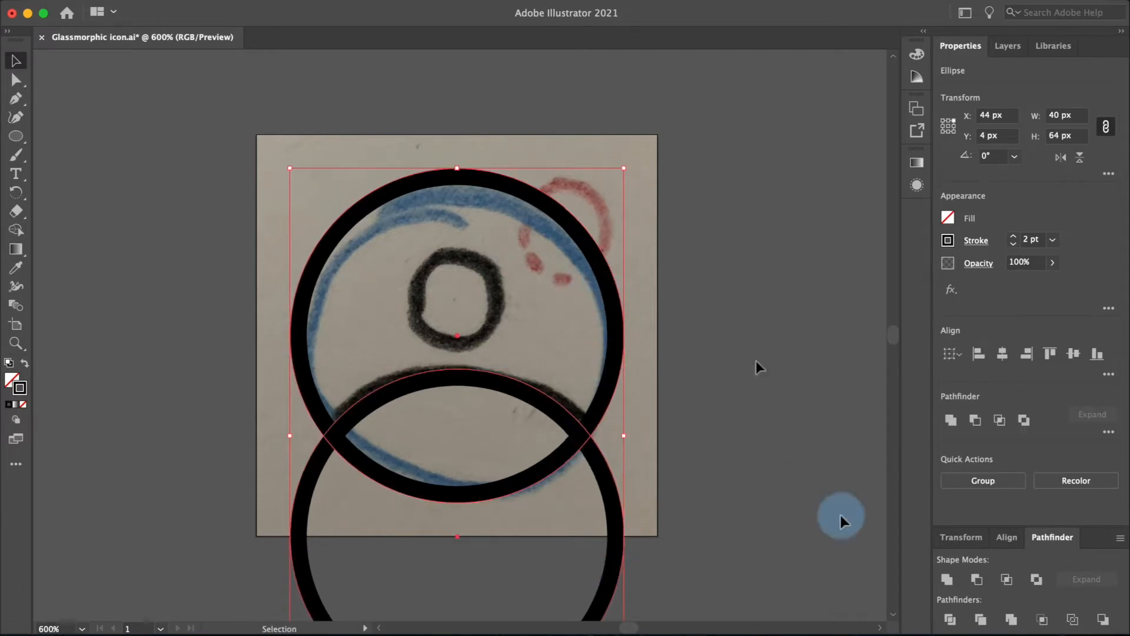
{"action": "left_click", "coordinate": [1007, 580]}
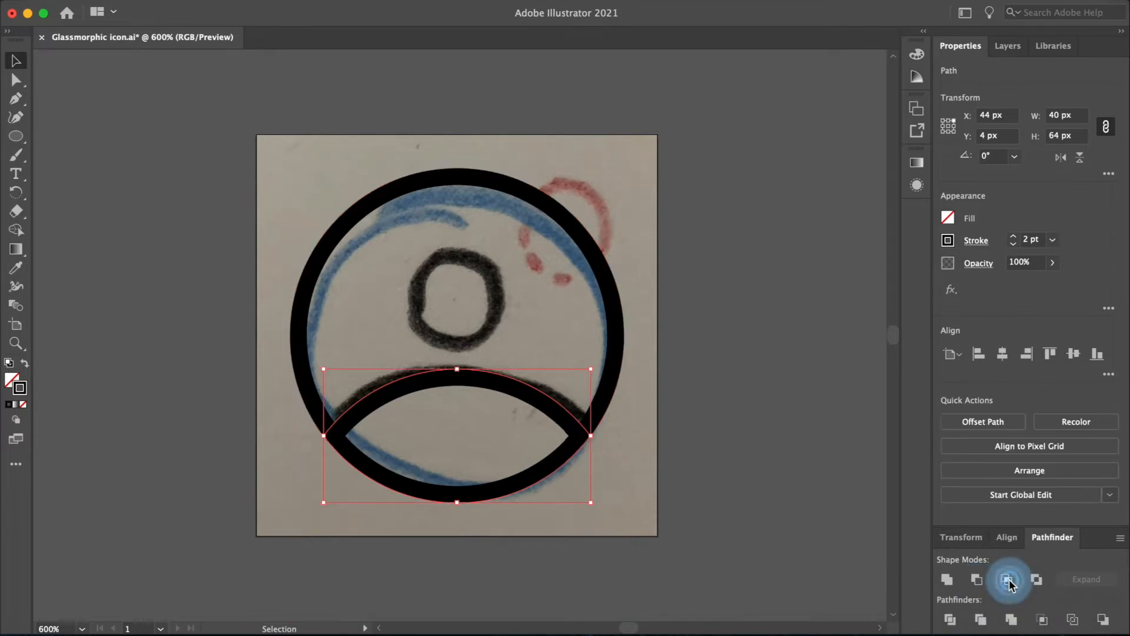
{"action": "left_click", "coordinate": [759, 421]}
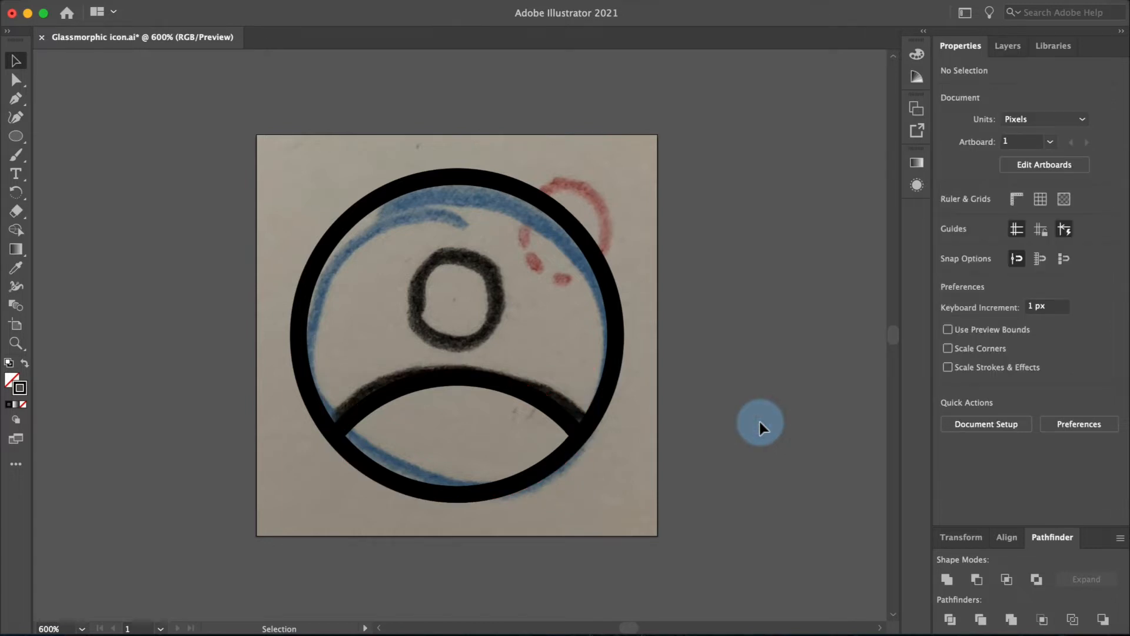
Step: Paste another copy of the circle in place and resize it to 16 px from its center
{"action": "left_click", "coordinate": [609, 314]}
{"action": "key", "text": "shift+super+]"}
{"action": "left_click", "coordinate": [948, 126]}
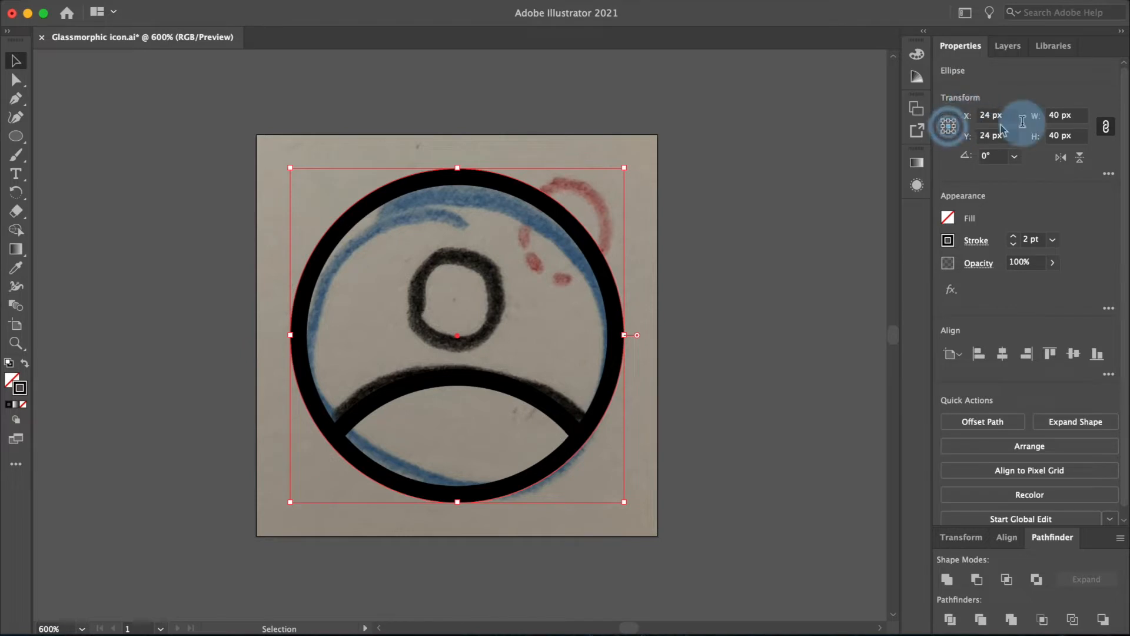
{"action": "double_click", "coordinate": [1053, 115]}
{"action": "type", "text": "16"}
{"action": "key", "text": "Return"}
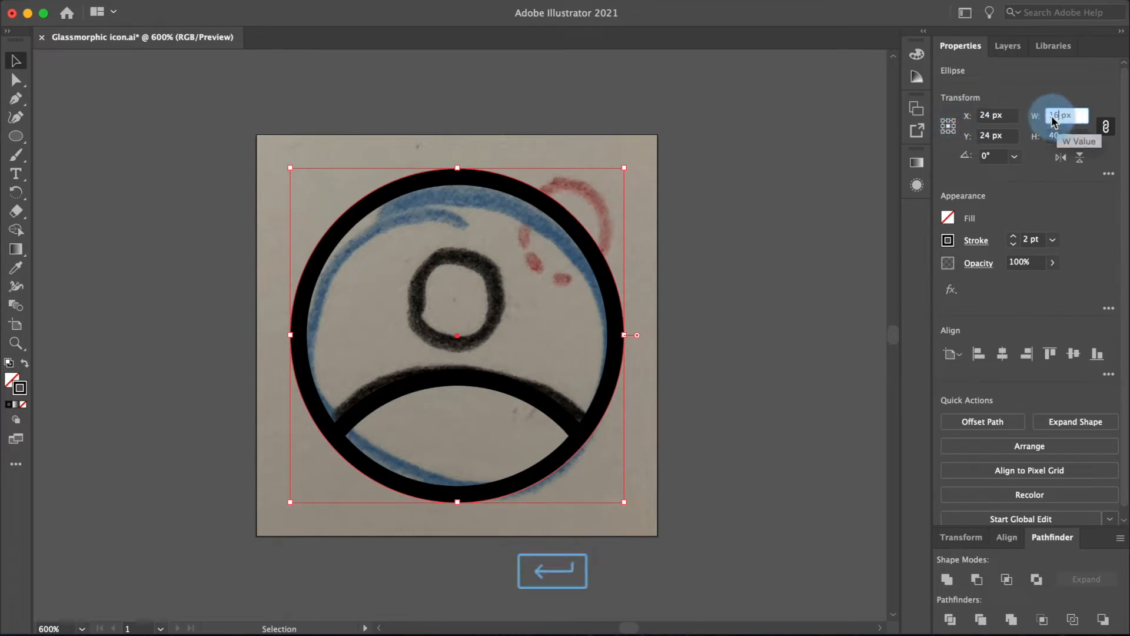
Step: Nudge the small head circle upward to Y 18 px
{"action": "key", "text": "Up"}
{"action": "key", "text": "Up"}
{"action": "key", "text": "Up"}
{"action": "key", "text": "Up"}
{"action": "key", "text": "Up"}
{"action": "key", "text": "Up"}
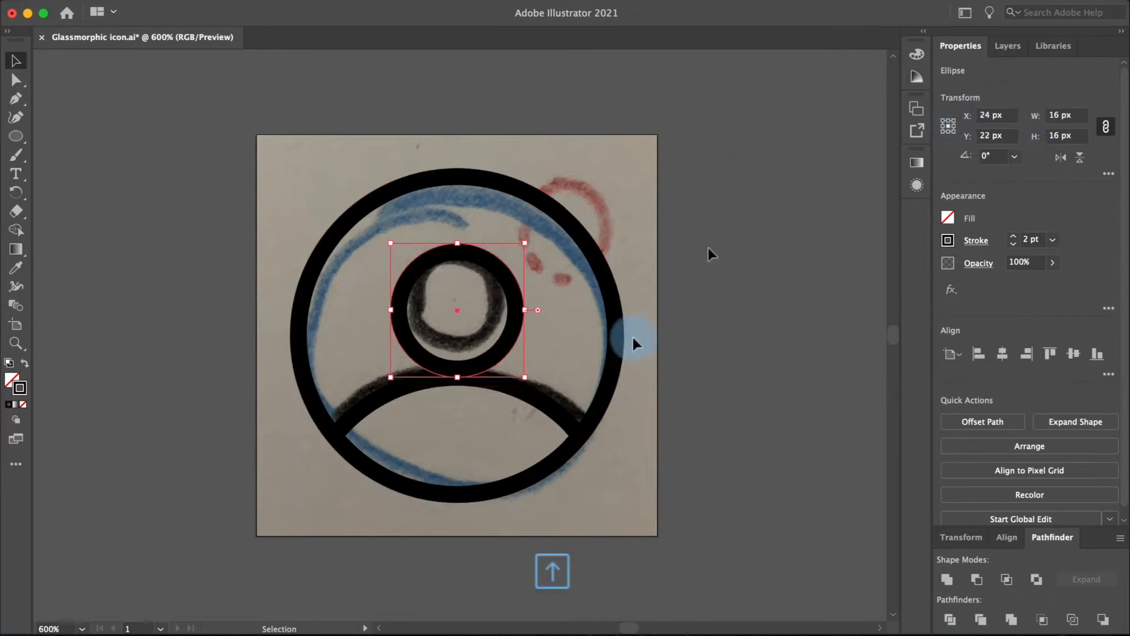
{"action": "key", "text": "Up"}
{"action": "key", "text": "Up"}
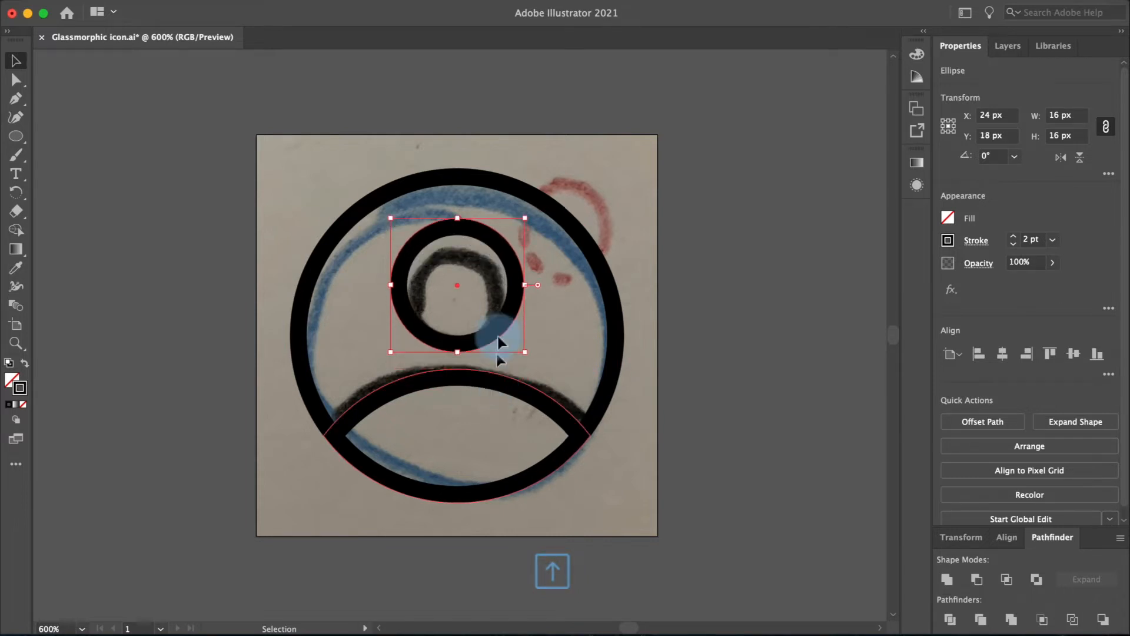
Step: Paste another circle copy and align it to the top-right of the outer circle
{"action": "key", "text": "shift+super+v"}
{"action": "left_click", "coordinate": [499, 319]}
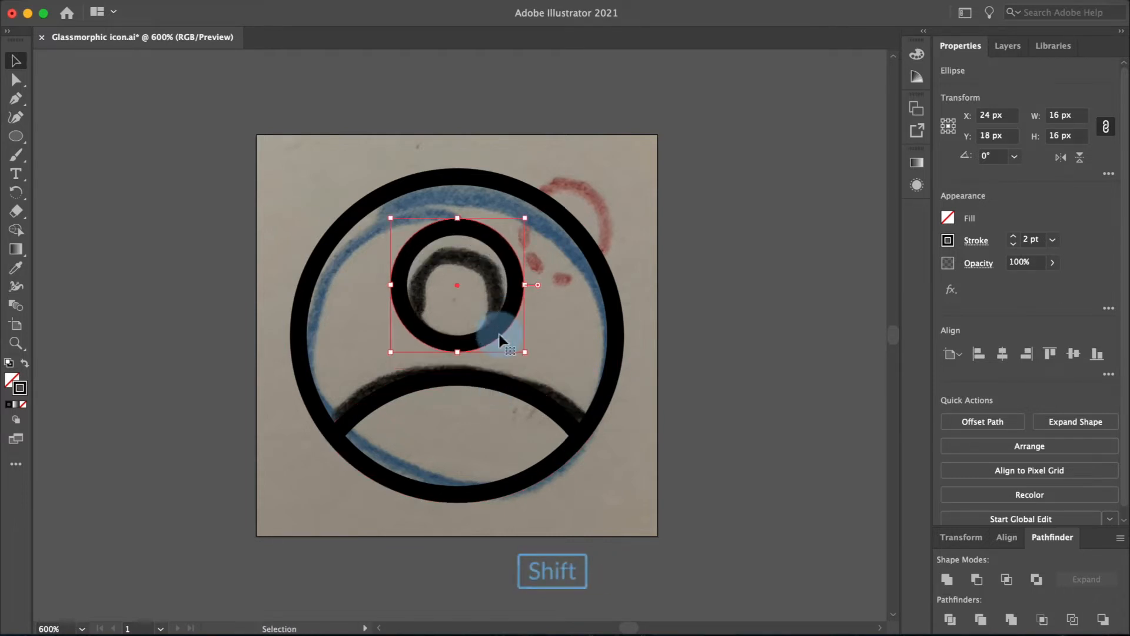
{"action": "left_click", "coordinate": [598, 268], "text": "shift"}
{"action": "left_click", "coordinate": [598, 270]}
{"action": "left_click", "coordinate": [1026, 353]}
{"action": "left_click", "coordinate": [1053, 353]}
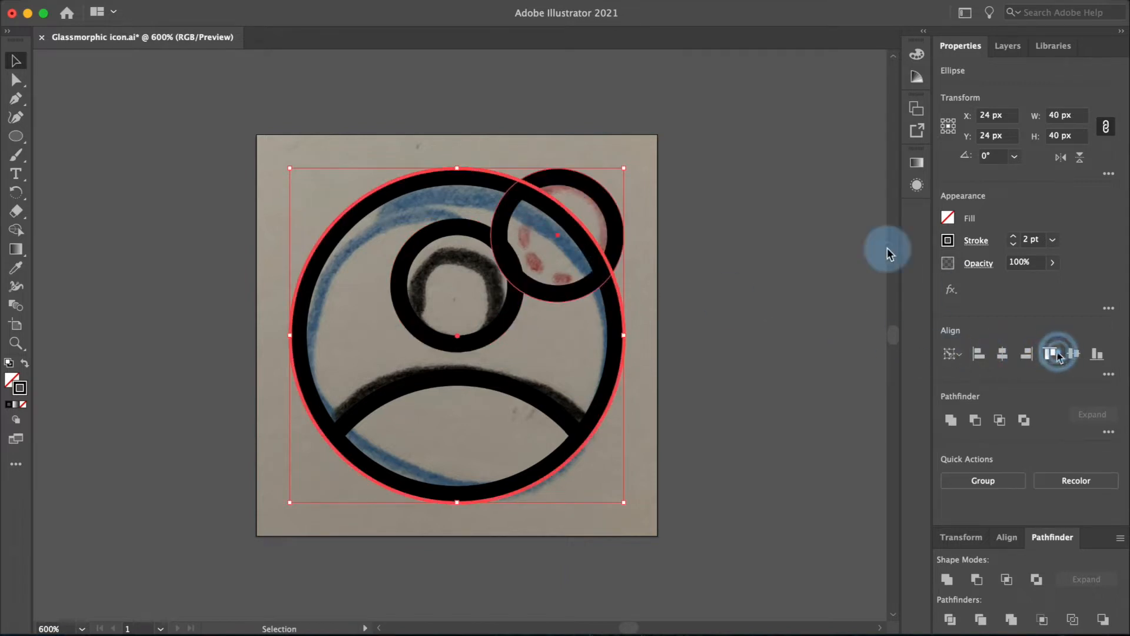
Step: Shrink the top-right circle to 12 px, anchored at its top-right corner
{"action": "left_click", "coordinate": [804, 218]}
{"action": "left_click", "coordinate": [608, 202]}
{"action": "left_click", "coordinate": [954, 120]}
{"action": "left_click", "coordinate": [1054, 115]}
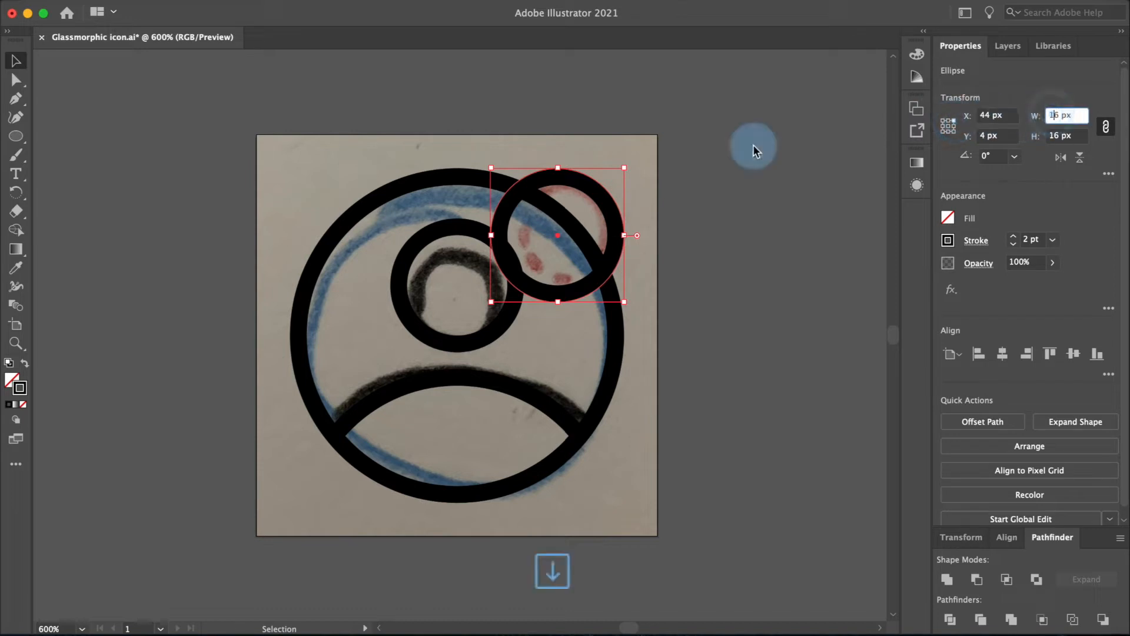
{"action": "key", "text": "Down"}
{"action": "key", "text": "Down"}
{"action": "key", "text": "Down"}
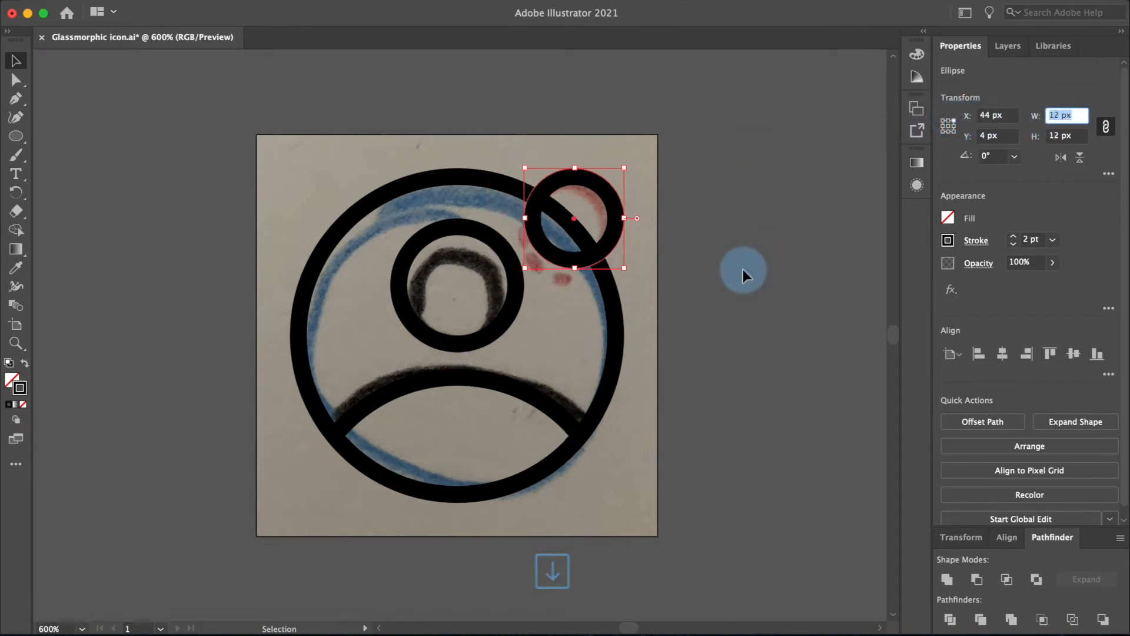
{"action": "left_click", "coordinate": [743, 269]}
Step: Set the outer circle's stroke color to blue #008CFF
{"action": "left_click", "coordinate": [612, 305]}
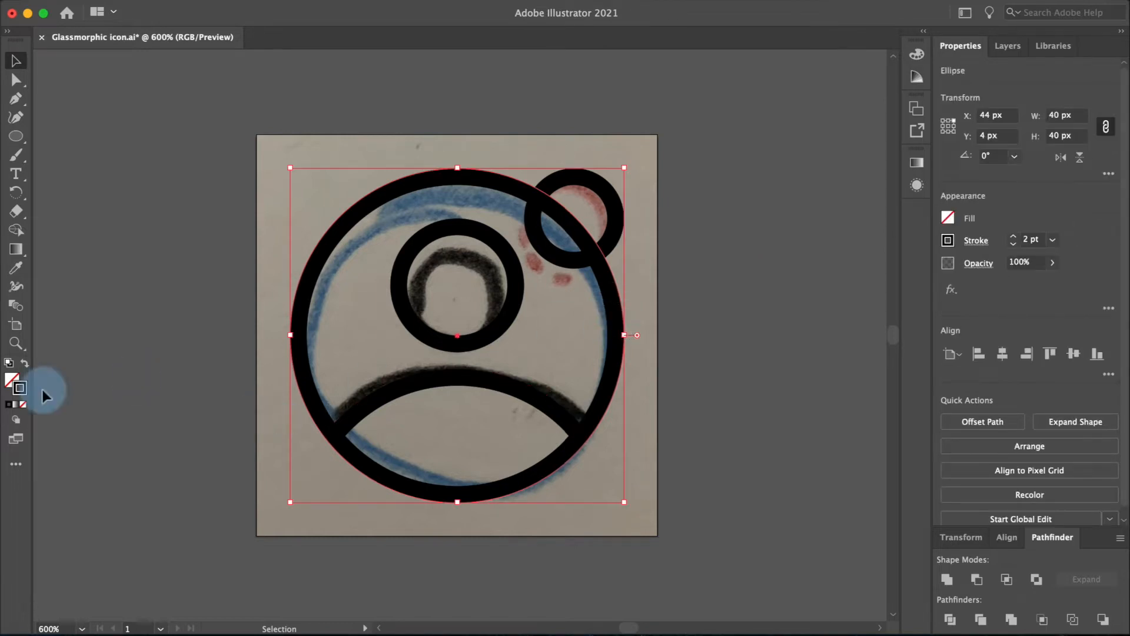
{"action": "double_click", "coordinate": [20, 385]}
{"action": "left_click_drag", "start_coordinate": [570, 335], "coordinate": [573, 331]}
{"action": "left_click_drag", "start_coordinate": [535, 288], "coordinate": [568, 239]}
{"action": "key", "text": "Return"}
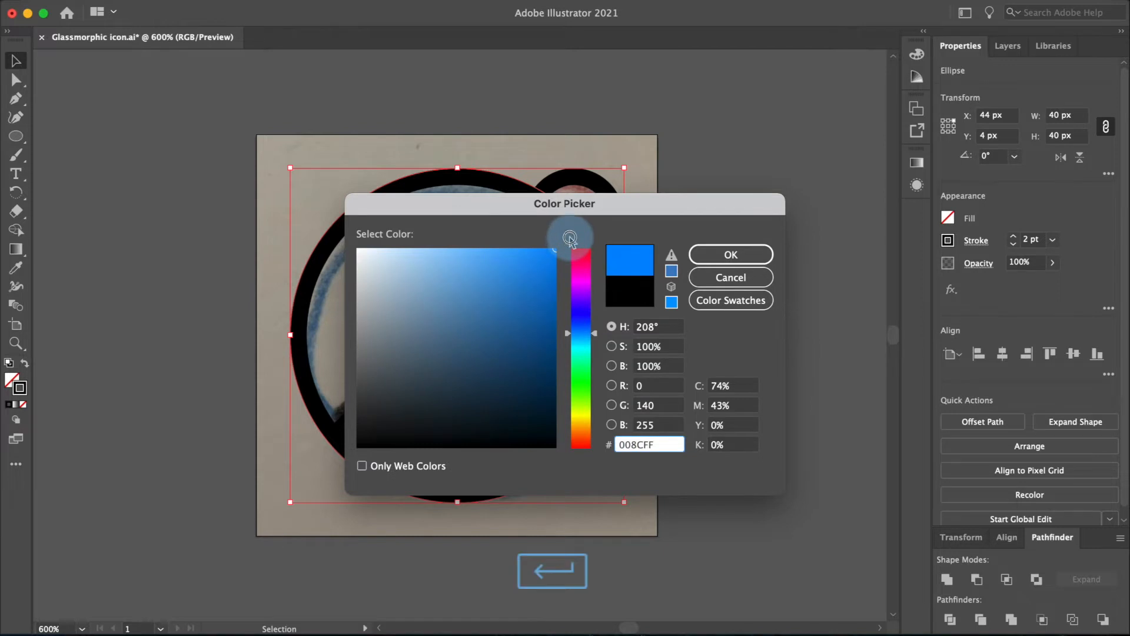
Step: Set the small top-right circle's stroke color to red #FF0000
{"action": "left_click", "coordinate": [556, 179]}
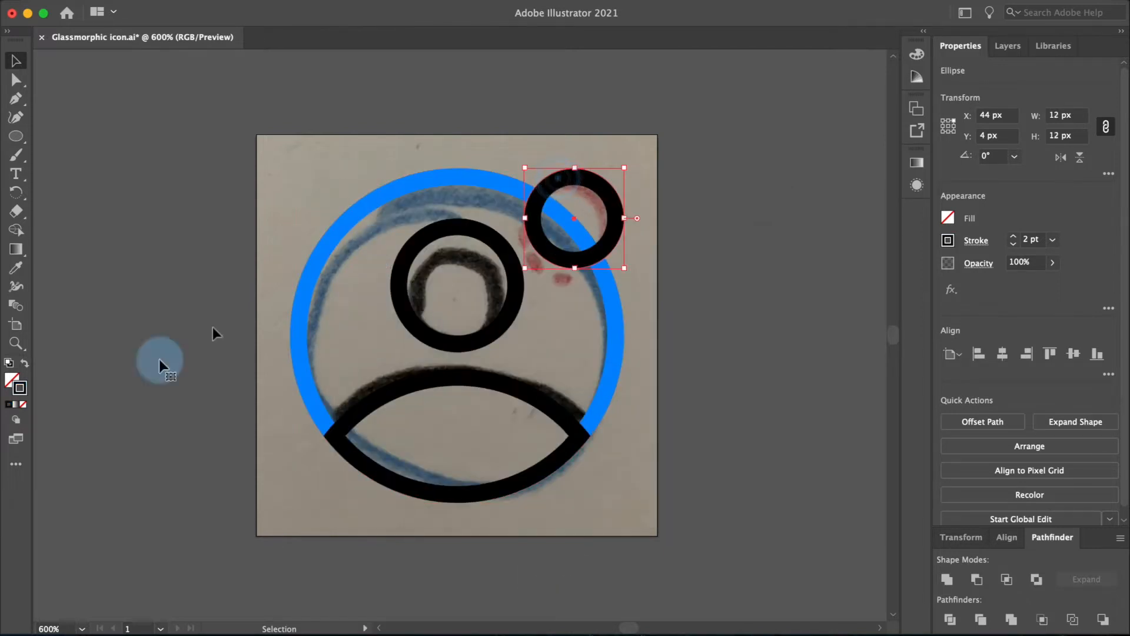
{"action": "double_click", "coordinate": [20, 385]}
{"action": "left_click", "coordinate": [522, 261]}
{"action": "left_click_drag", "start_coordinate": [523, 261], "coordinate": [556, 248]}
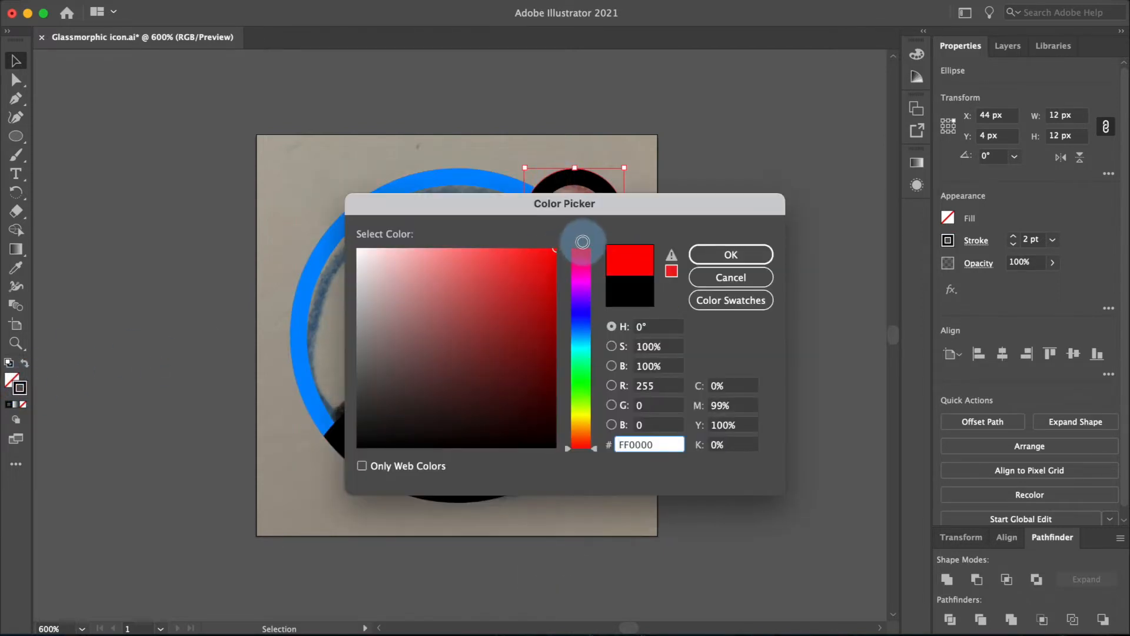
{"action": "key", "text": "Return"}
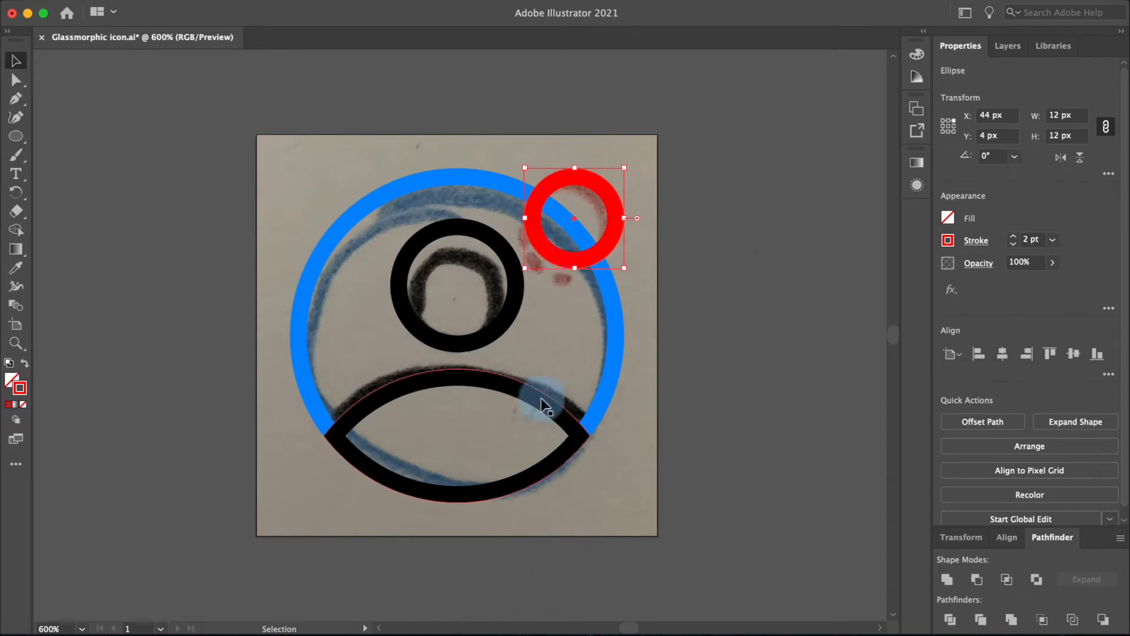
Step: Bring the outer circle, head and shoulders shapes in front of the red circle
{"action": "left_click", "coordinate": [593, 409]}
{"action": "left_click", "coordinate": [544, 412]}
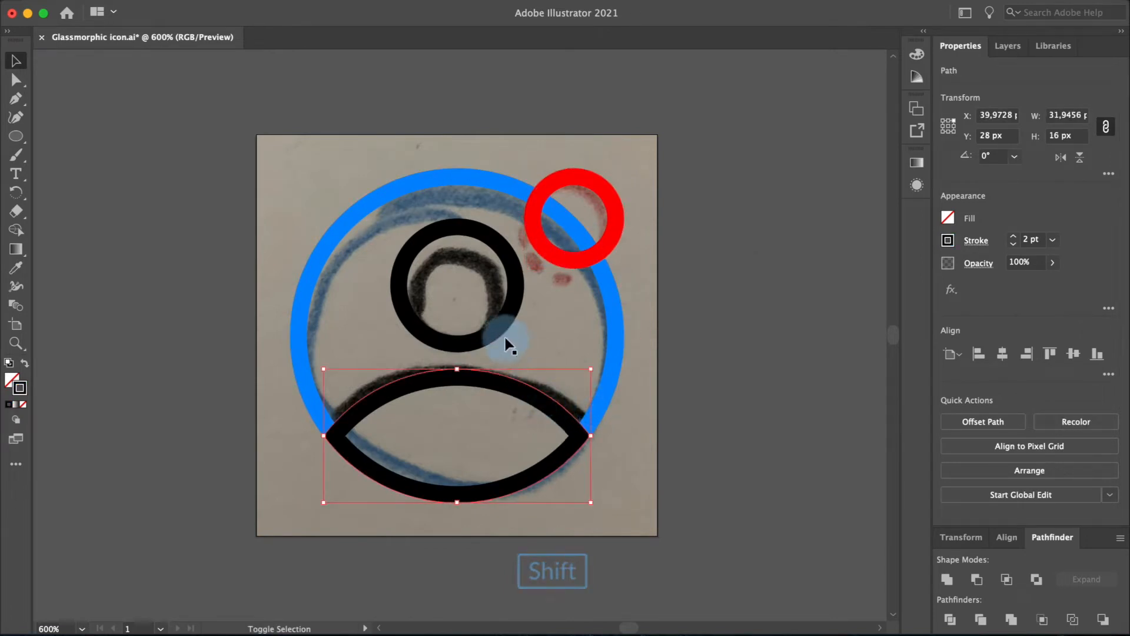
{"action": "left_click", "coordinate": [501, 327], "text": "shift"}
{"action": "left_click", "coordinate": [612, 354], "text": "shift"}
{"action": "right_click", "coordinate": [614, 359]}
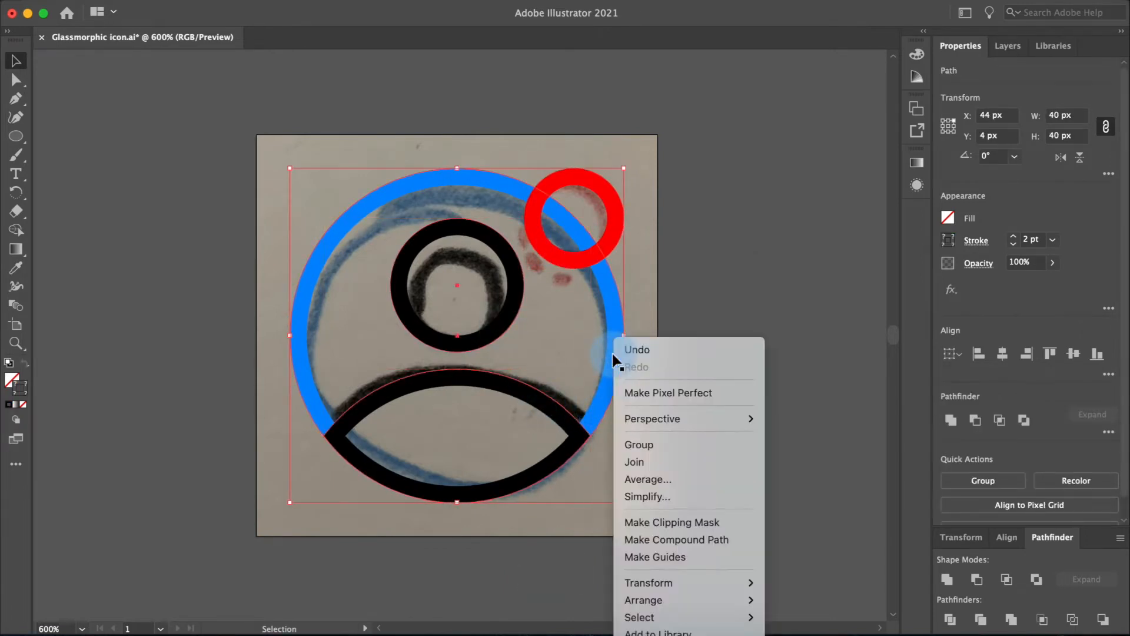
{"action": "mouse_move", "coordinate": [698, 604]}
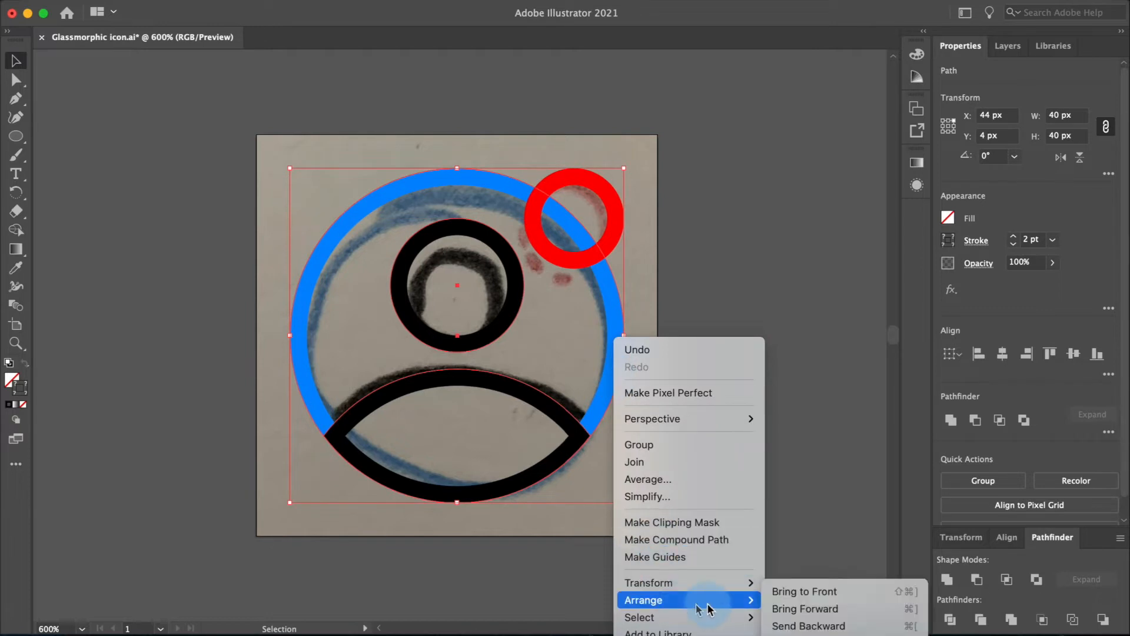
{"action": "left_click", "coordinate": [785, 590]}
{"action": "left_click", "coordinate": [749, 454]}
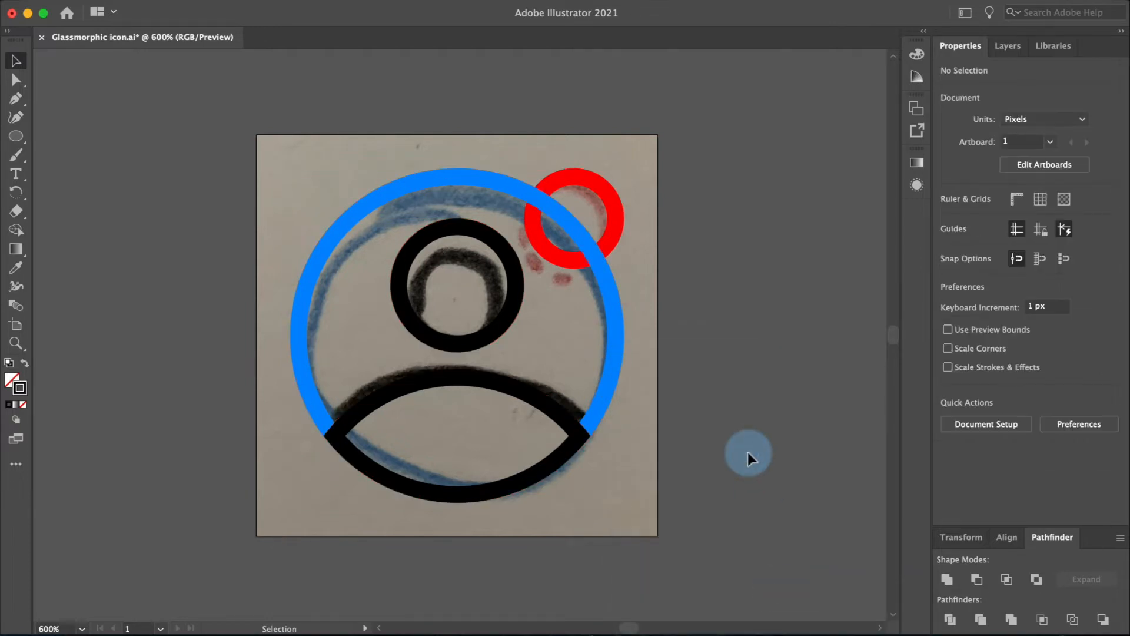
Step: Hide the sketch layer, then select and copy all the icon outlines
{"action": "left_click", "coordinate": [1008, 45]}
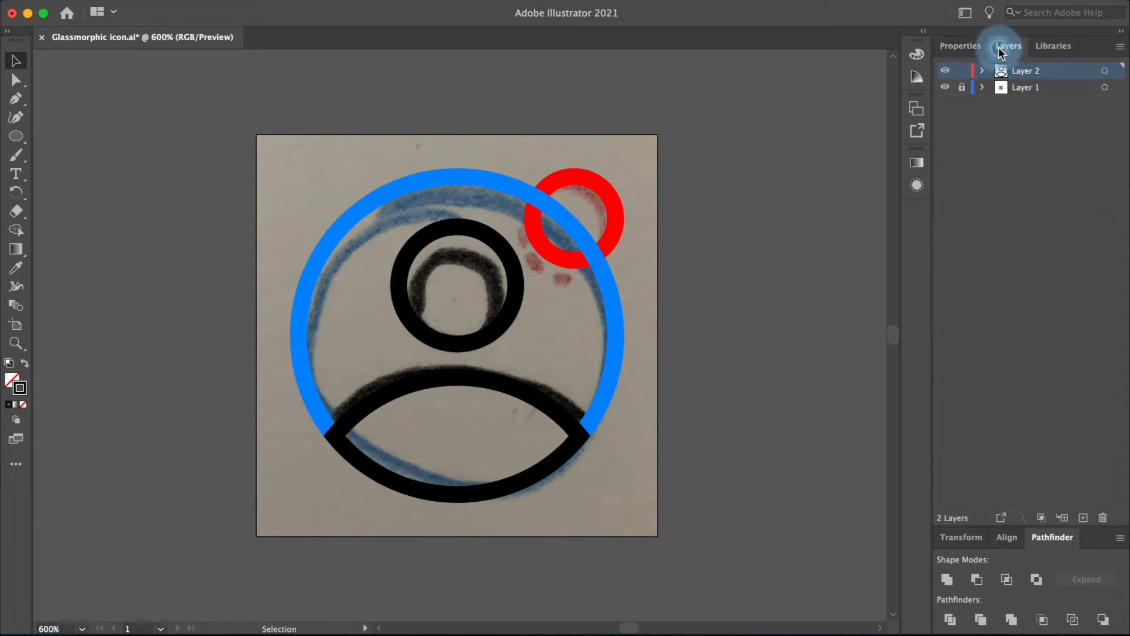
{"action": "left_click", "coordinate": [945, 88]}
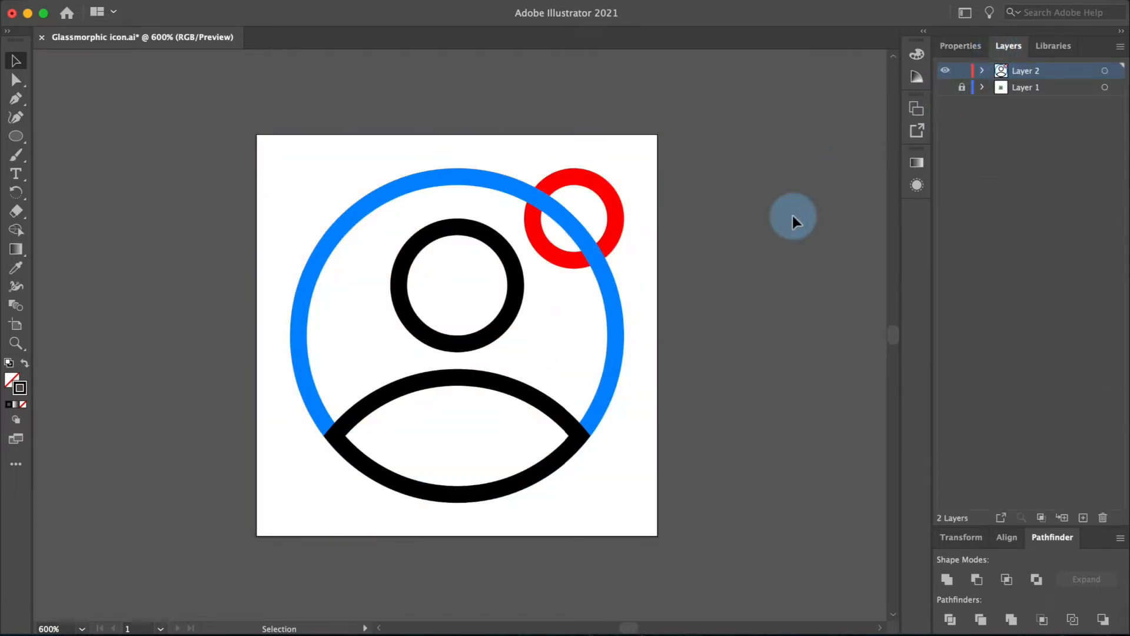
{"action": "left_click_drag", "start_coordinate": [738, 126], "coordinate": [244, 532]}
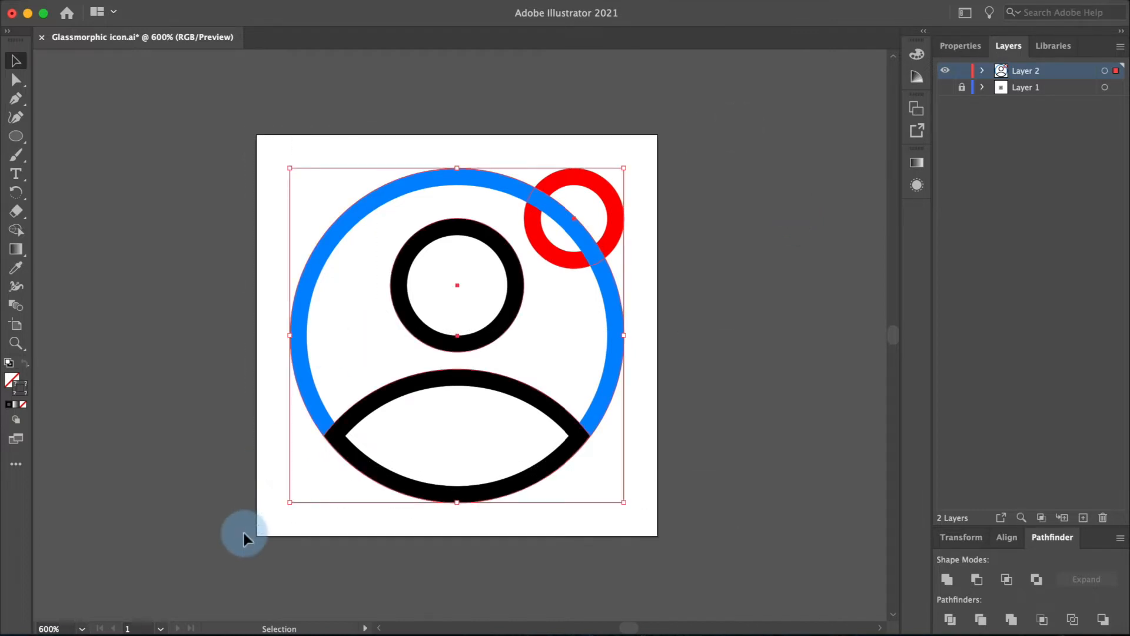
{"action": "key", "text": "super+c"}
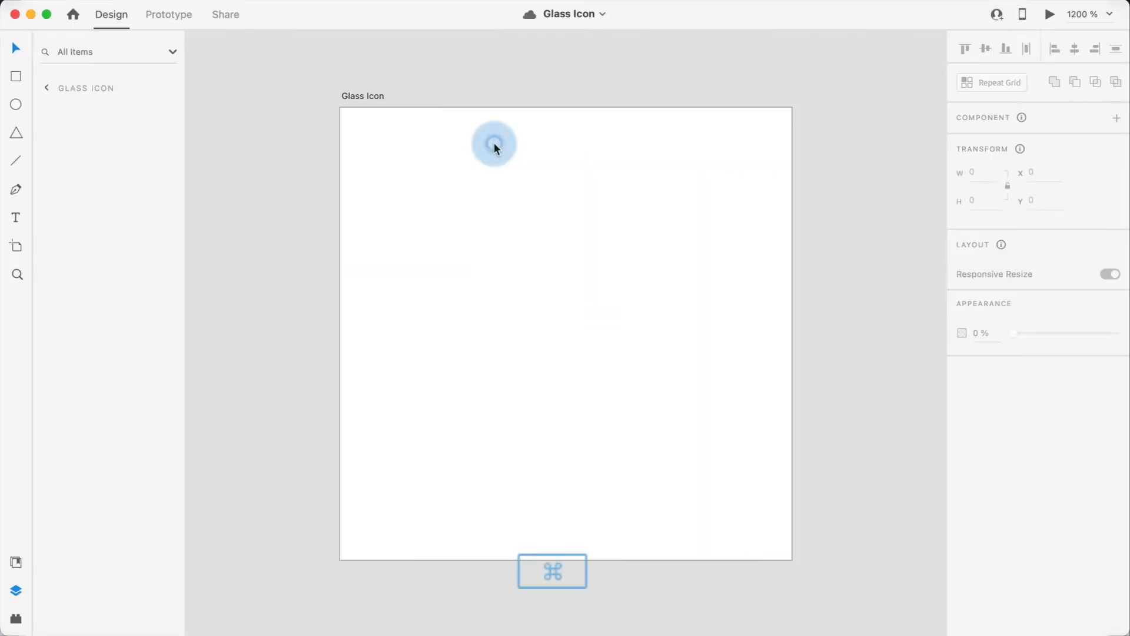
Step: Switch to Adobe XD and paste the icon outlines into the Glass Icon artboard
{"action": "key", "text": "super+v"}
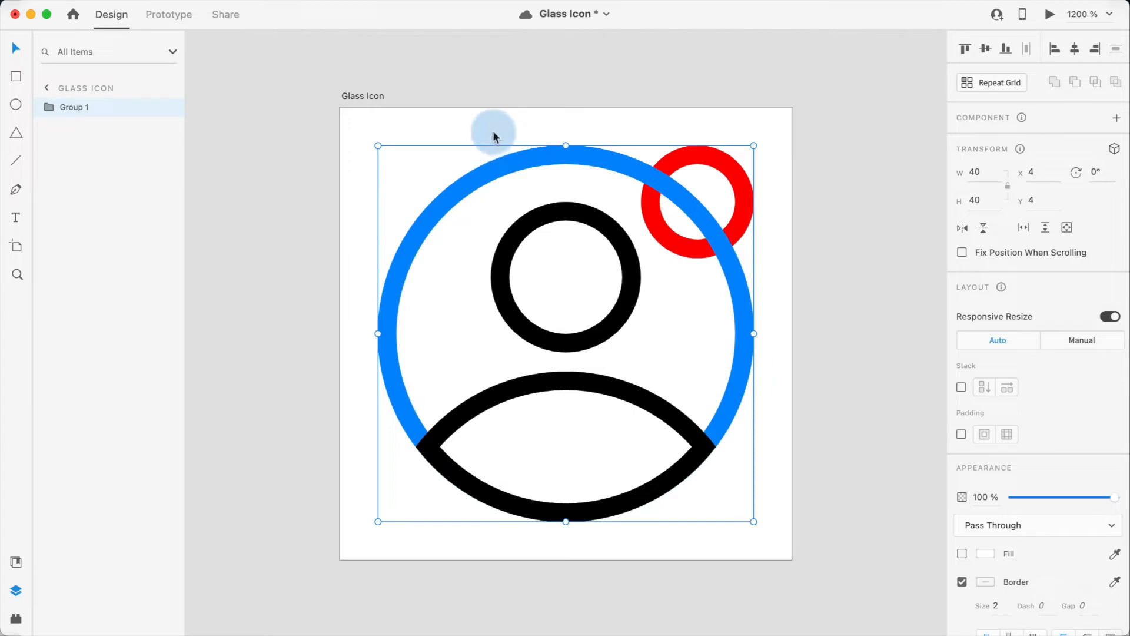
{"action": "left_click", "coordinate": [492, 134]}
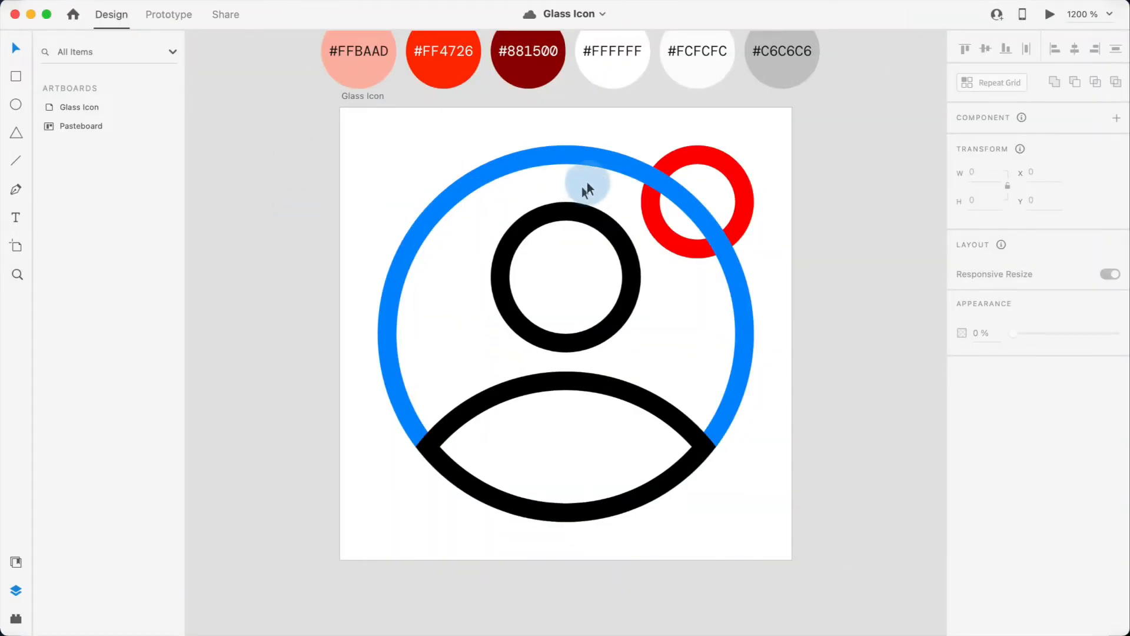
Step: Ungroup the pasted icon outlines and rename the small red circle layer "Opaque Element"
{"action": "left_click", "coordinate": [683, 157]}
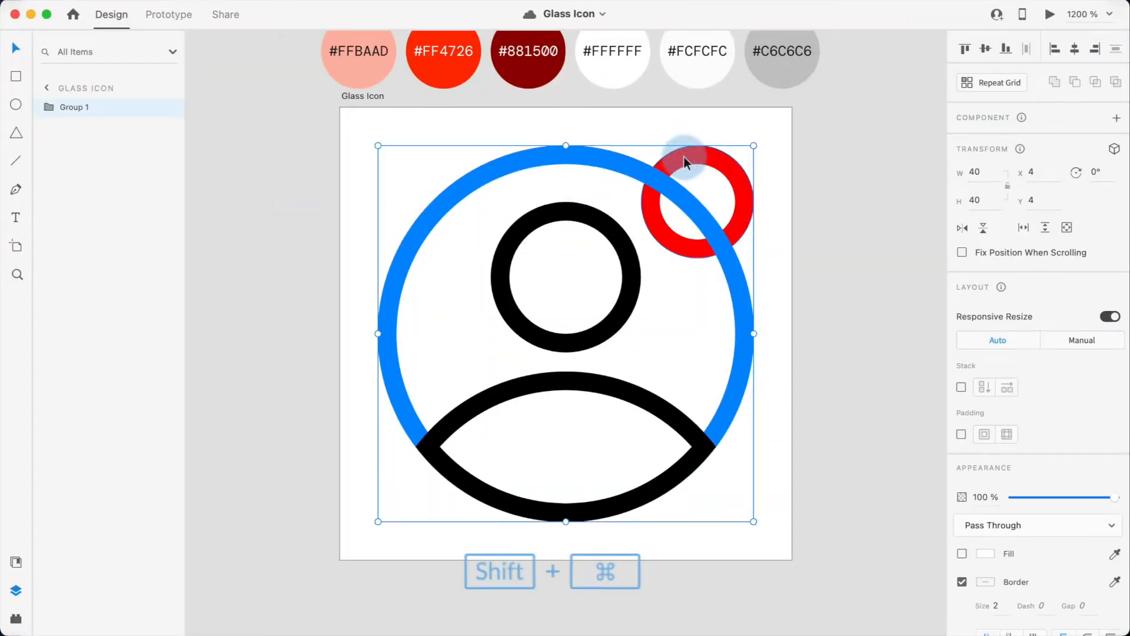
{"action": "key", "text": "super+shift+g"}
{"action": "left_click", "coordinate": [88, 125]}
{"action": "left_click", "coordinate": [76, 145]}
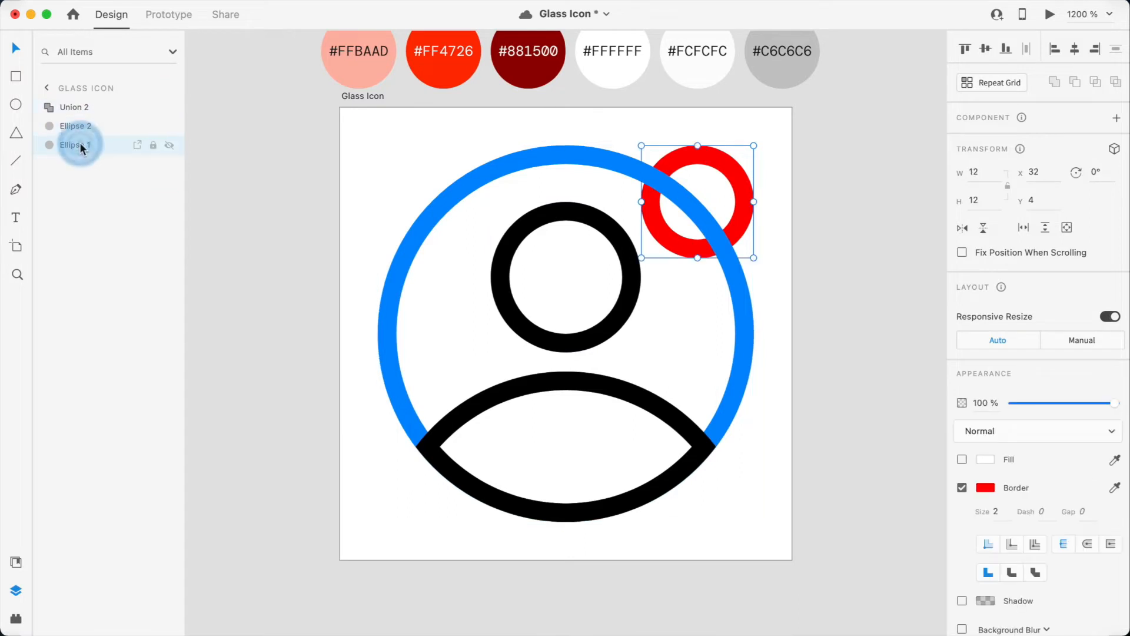
{"action": "double_click", "coordinate": [81, 146]}
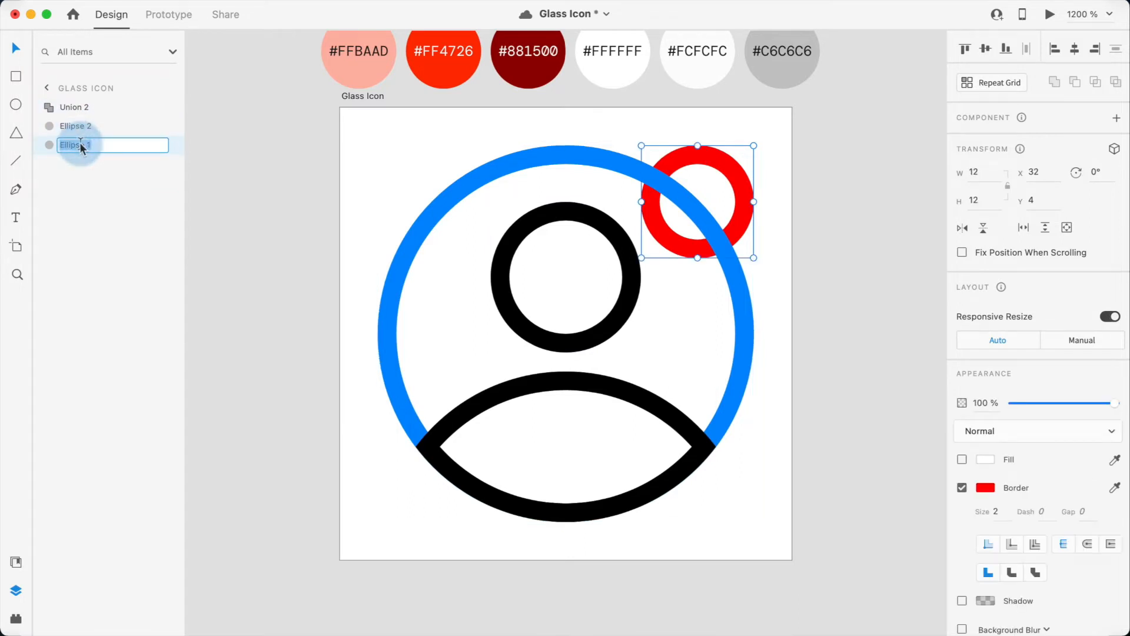
{"action": "type", "text": "Opaque Element"}
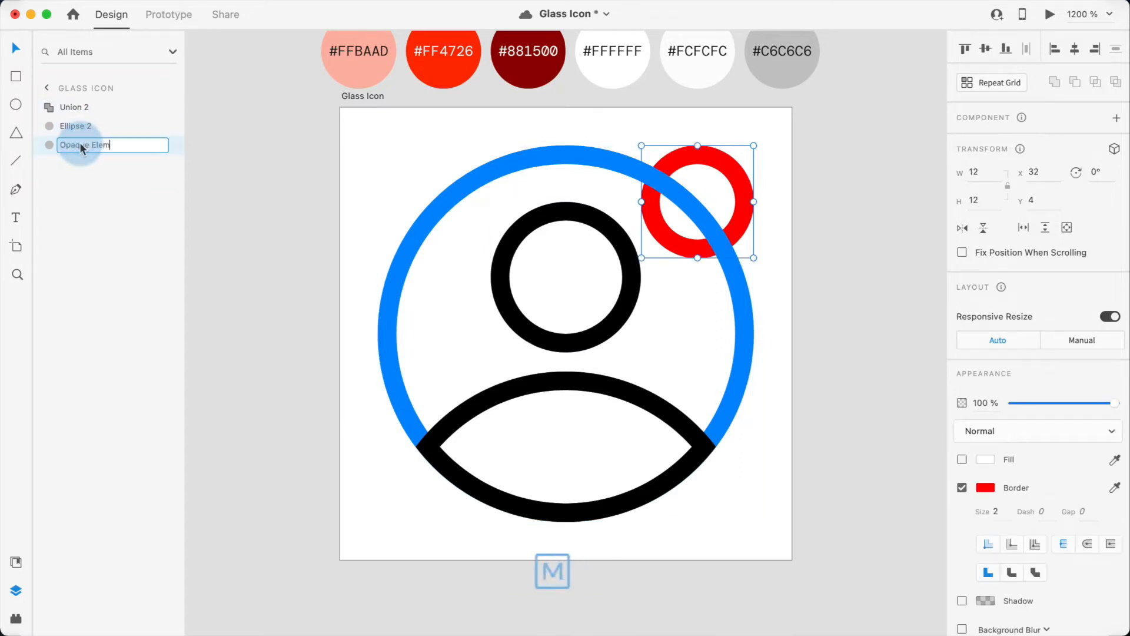
{"action": "key", "text": "Return"}
Step: Rename the outer circle layer "Glass Element" and the head-and-shoulders layer "Detail Element"
{"action": "double_click", "coordinate": [70, 129]}
{"action": "type", "text": "Glass Element"}
{"action": "key", "text": "shift+Tab"}
{"action": "type", "text": "Detail Element"}
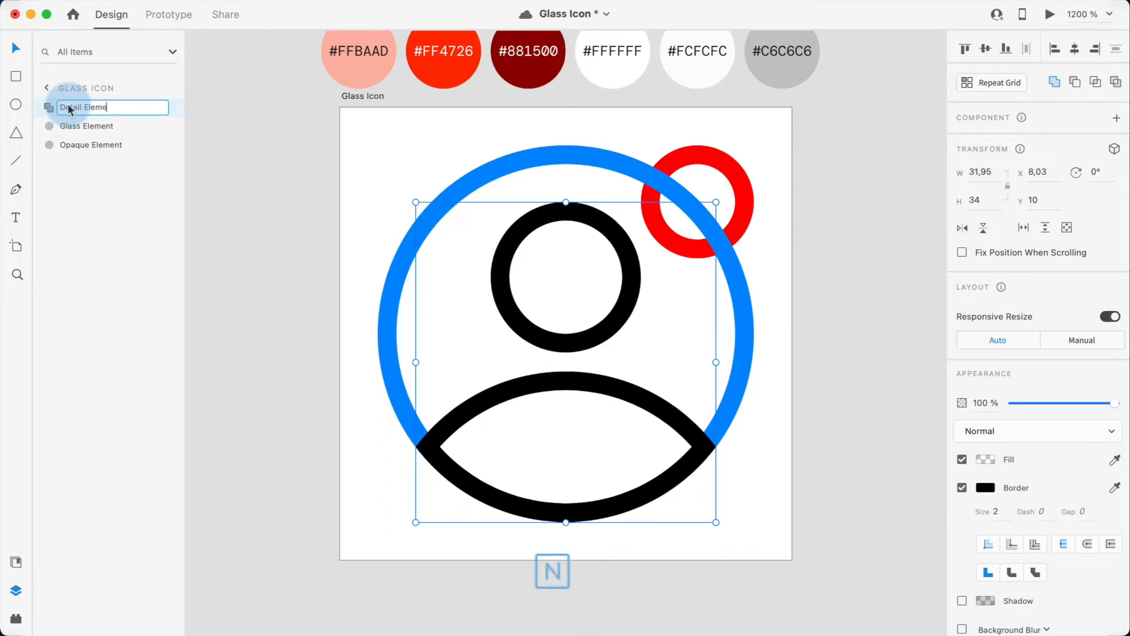
{"action": "key", "text": "Return"}
Step: Hide the Glass Element and Detail Element layers
{"action": "left_click", "coordinate": [378, 244]}
{"action": "left_click", "coordinate": [386, 245]}
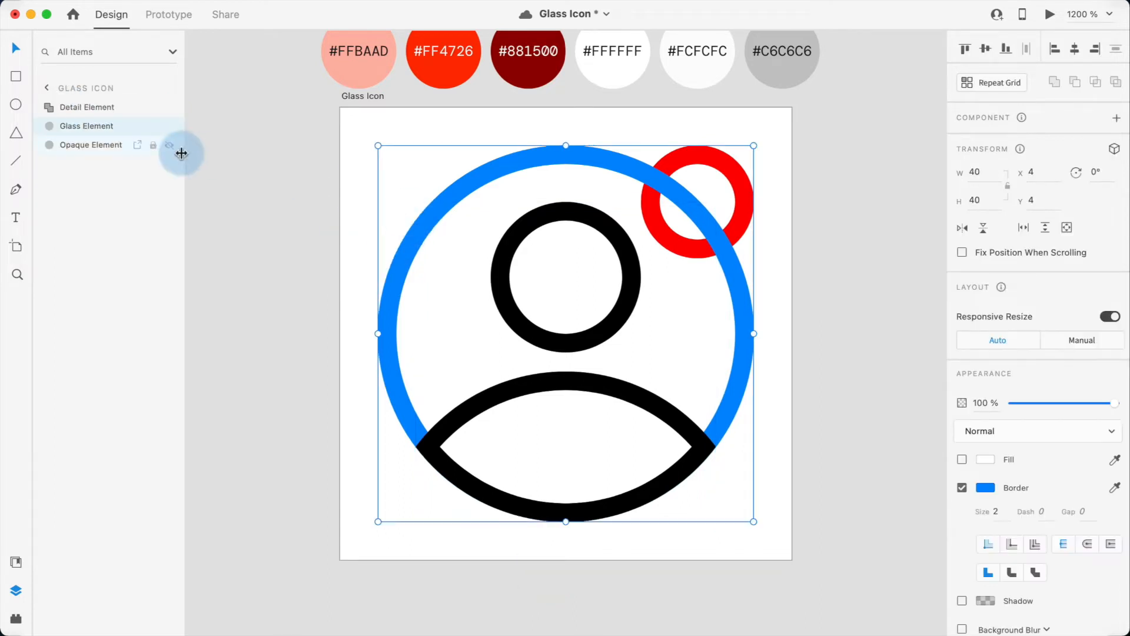
{"action": "left_click", "coordinate": [169, 127]}
{"action": "left_click", "coordinate": [169, 107]}
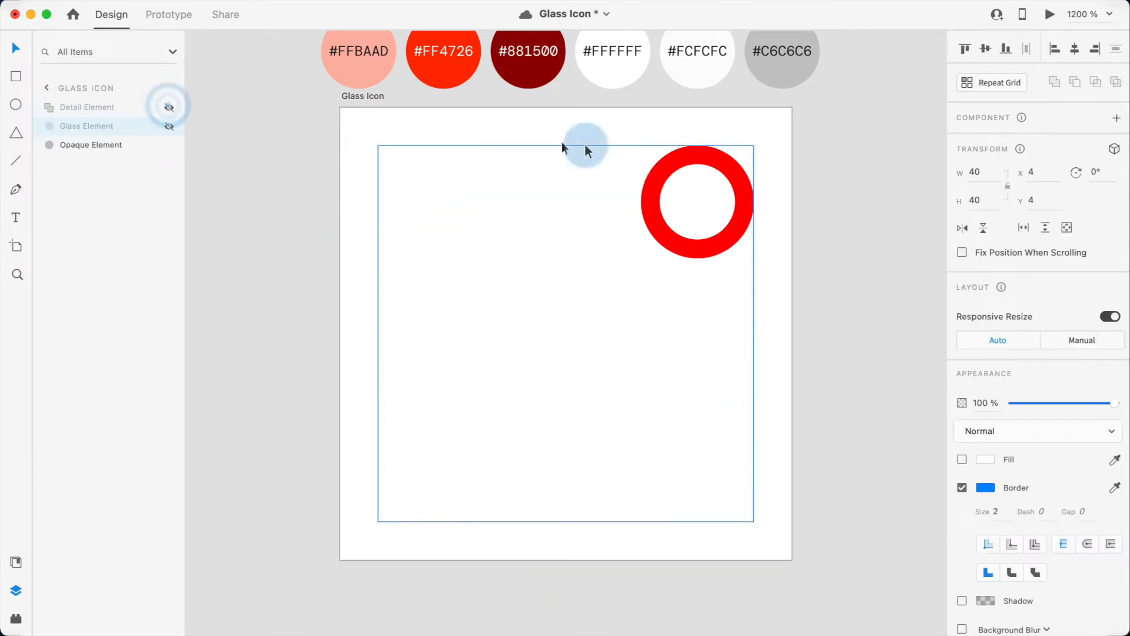
Step: Fill the Opaque Element circle with #FF4726 and remove its border
{"action": "left_click", "coordinate": [646, 185]}
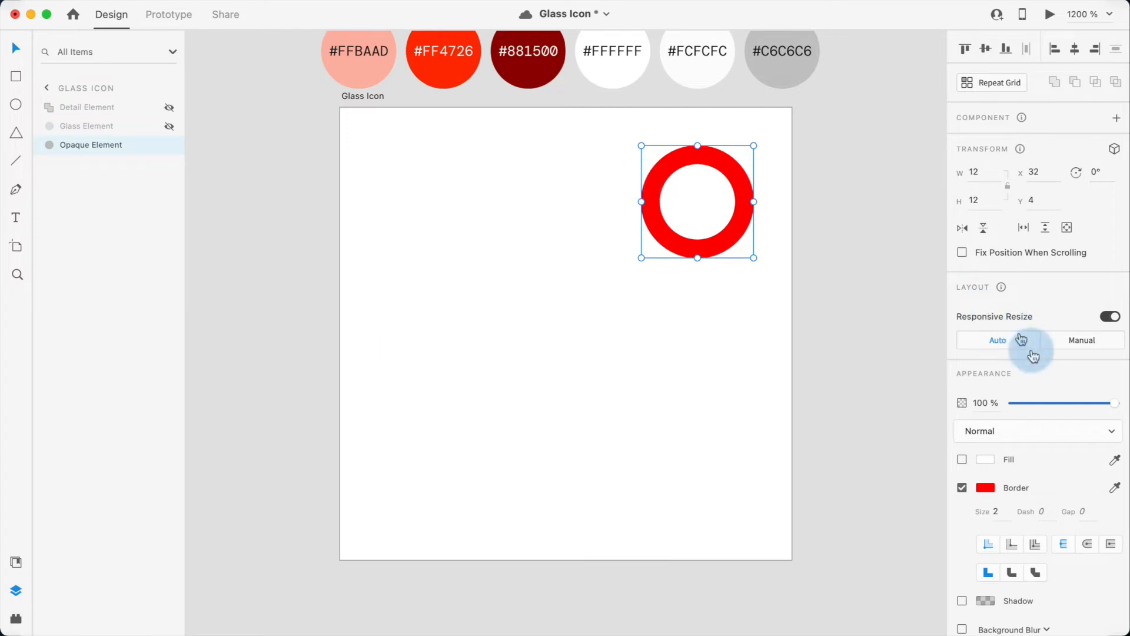
{"action": "left_click", "coordinate": [1114, 459]}
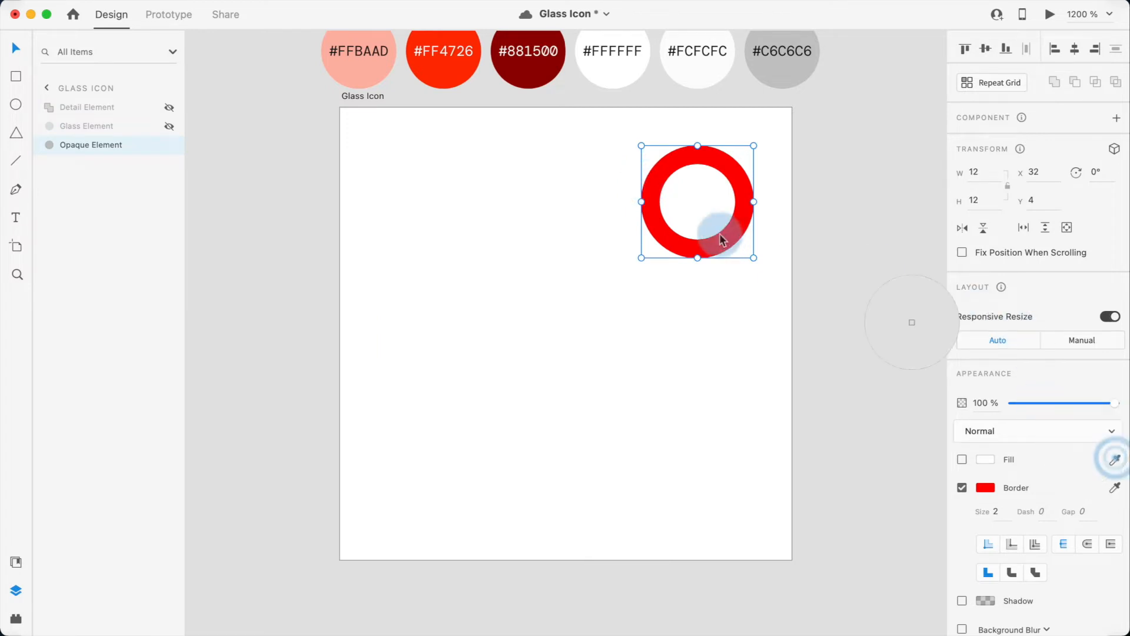
{"action": "left_click", "coordinate": [452, 79]}
{"action": "left_click", "coordinate": [961, 487]}
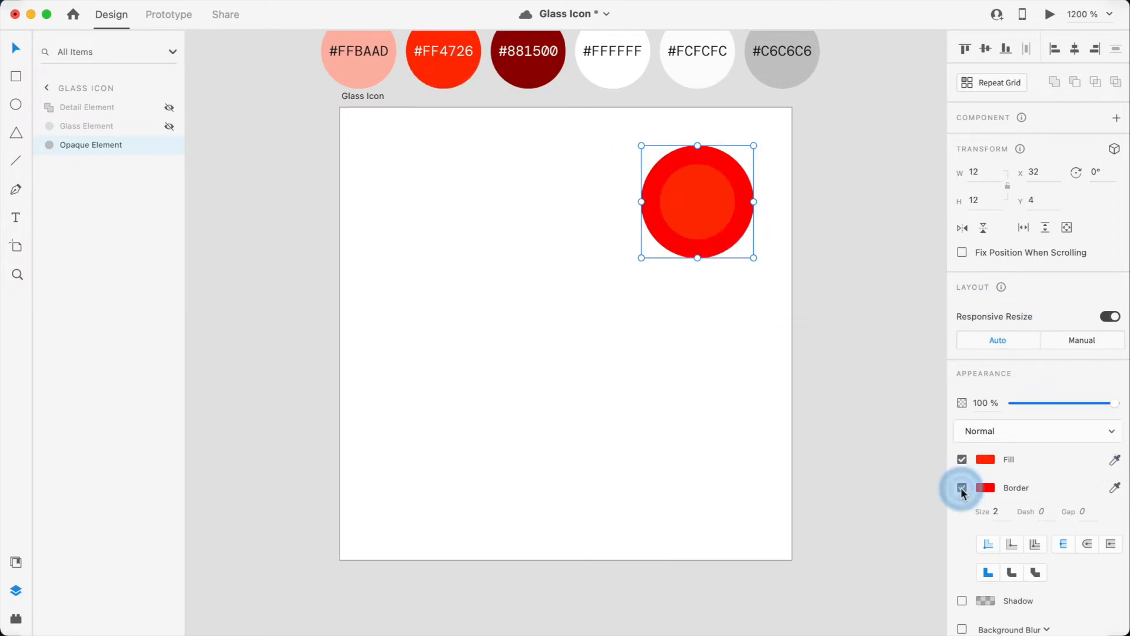
Step: Duplicate the red circle and nudge the copy 1 px left and 1 px up
{"action": "left_click", "coordinate": [679, 196]}
{"action": "key", "text": "super+c"}
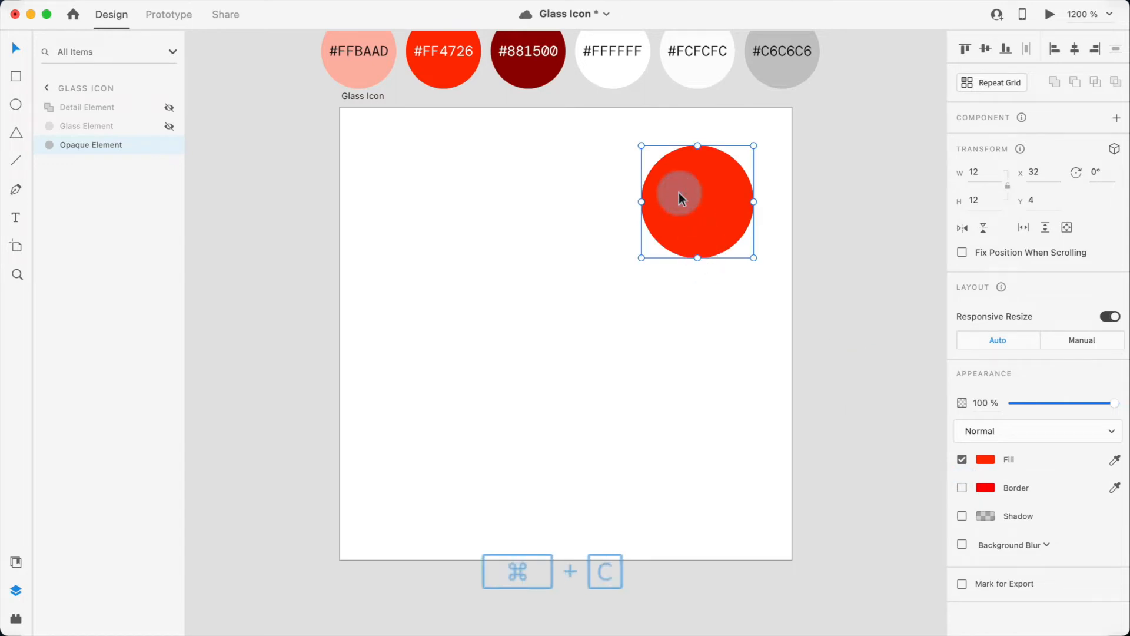
{"action": "key", "text": "super+v"}
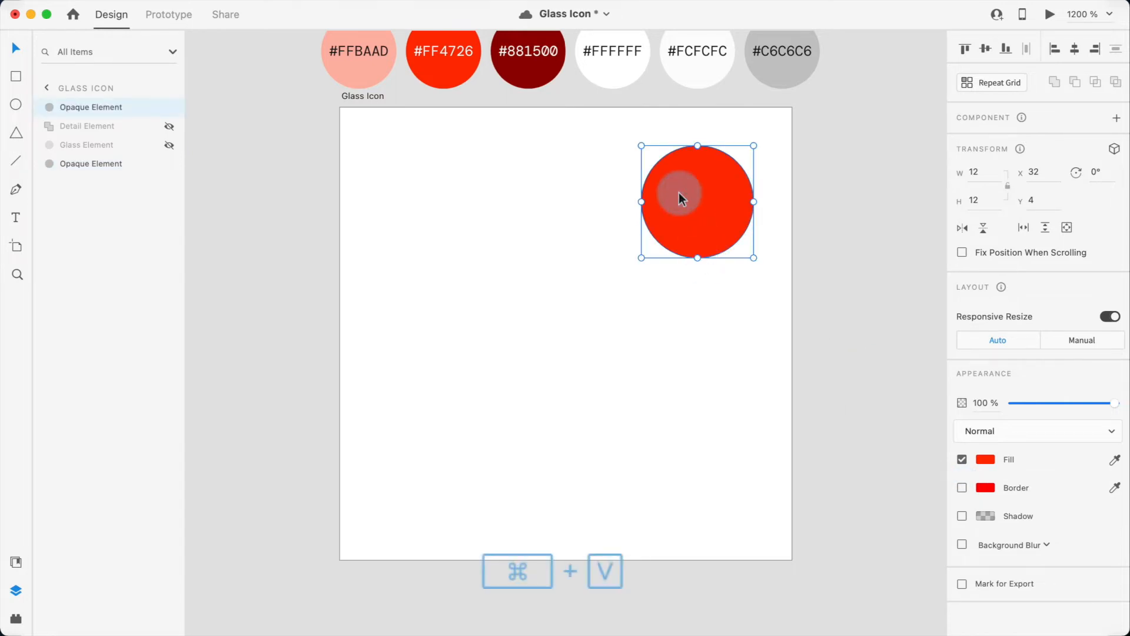
{"action": "key", "text": "Left"}
{"action": "key", "text": "Up"}
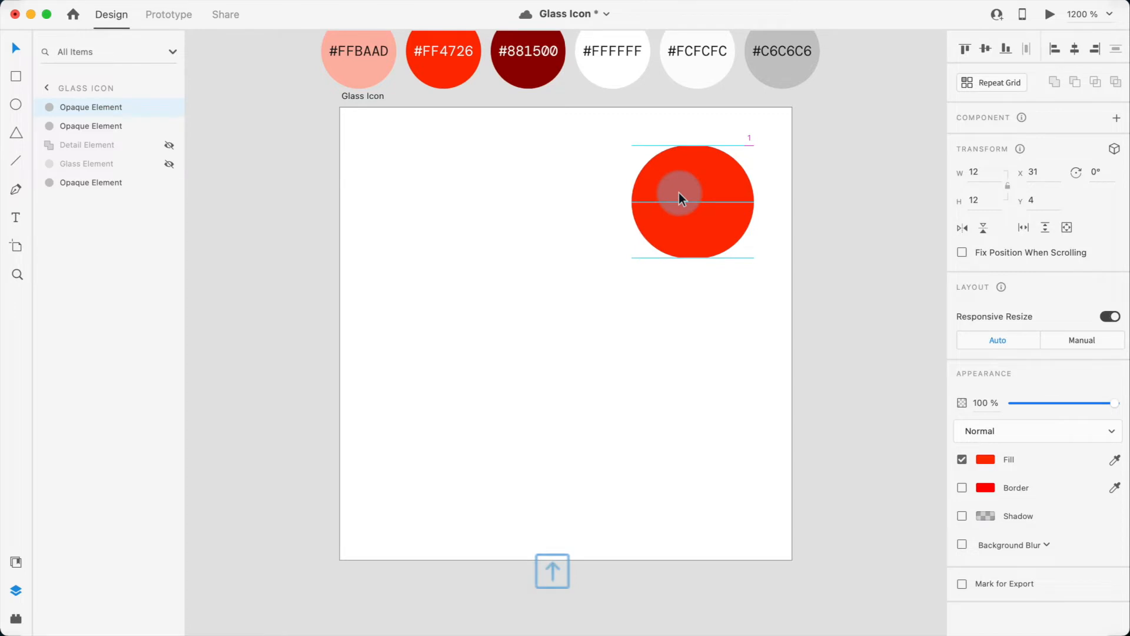
Step: Select both circles and subtract the copy from the original to form a thin crescent
{"action": "left_click", "coordinate": [749, 214]}
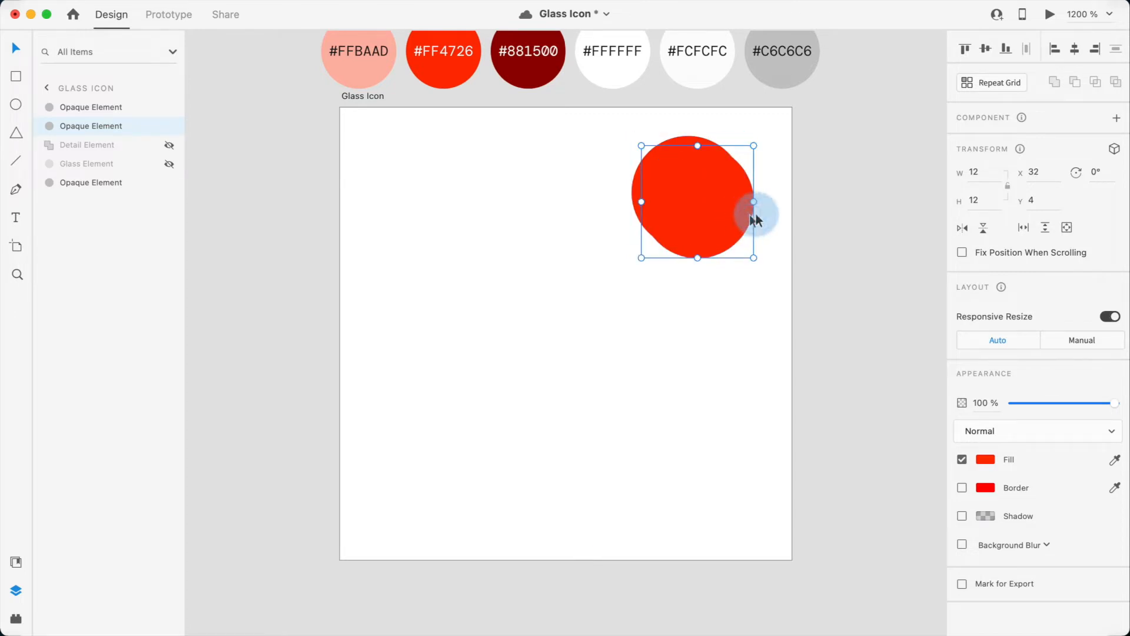
{"action": "left_click", "coordinate": [717, 197], "text": "shift"}
{"action": "left_click", "coordinate": [1074, 82]}
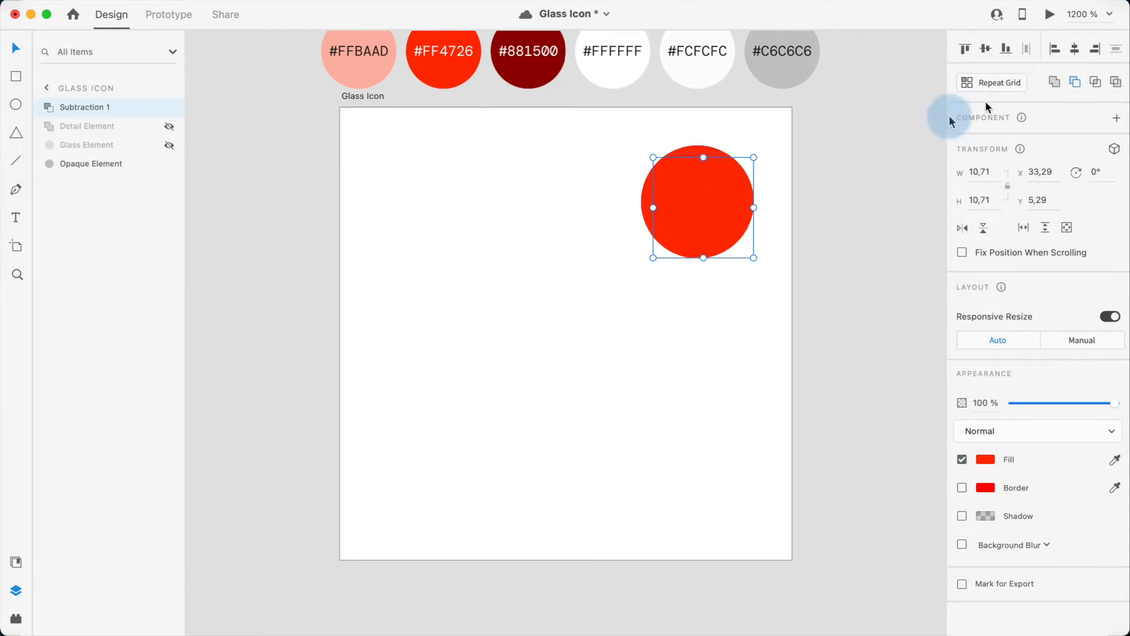
Step: Move the crescent 2 px right and 2 px down and fill it with #881500
{"action": "key", "text": "Right"}
{"action": "key", "text": "Right"}
{"action": "key", "text": "Down"}
{"action": "key", "text": "Down"}
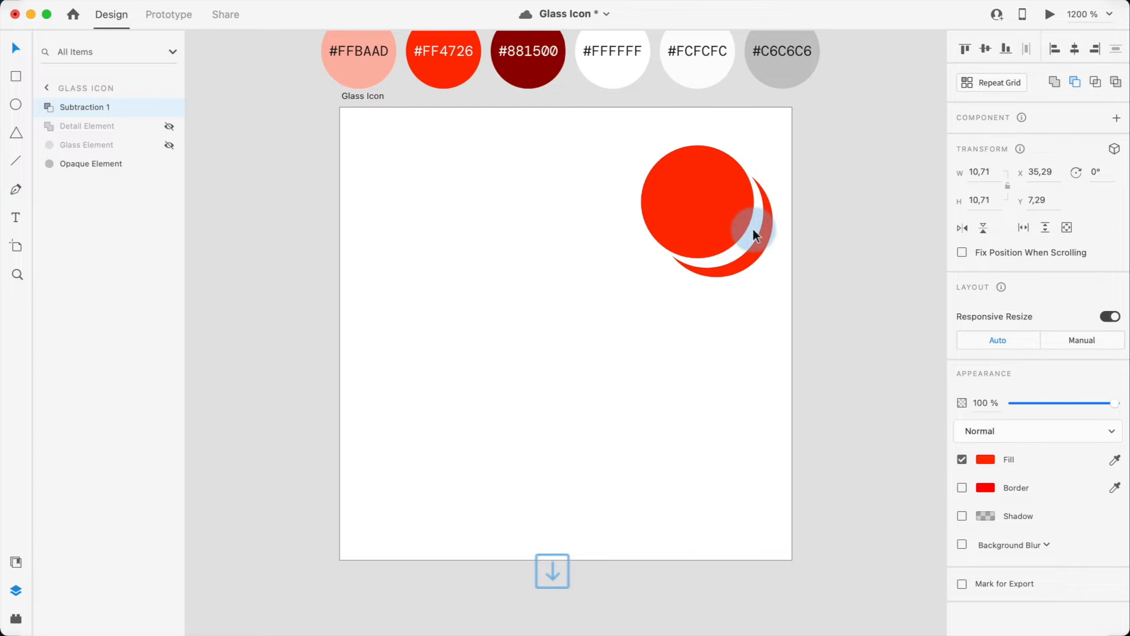
{"action": "key", "text": "i"}
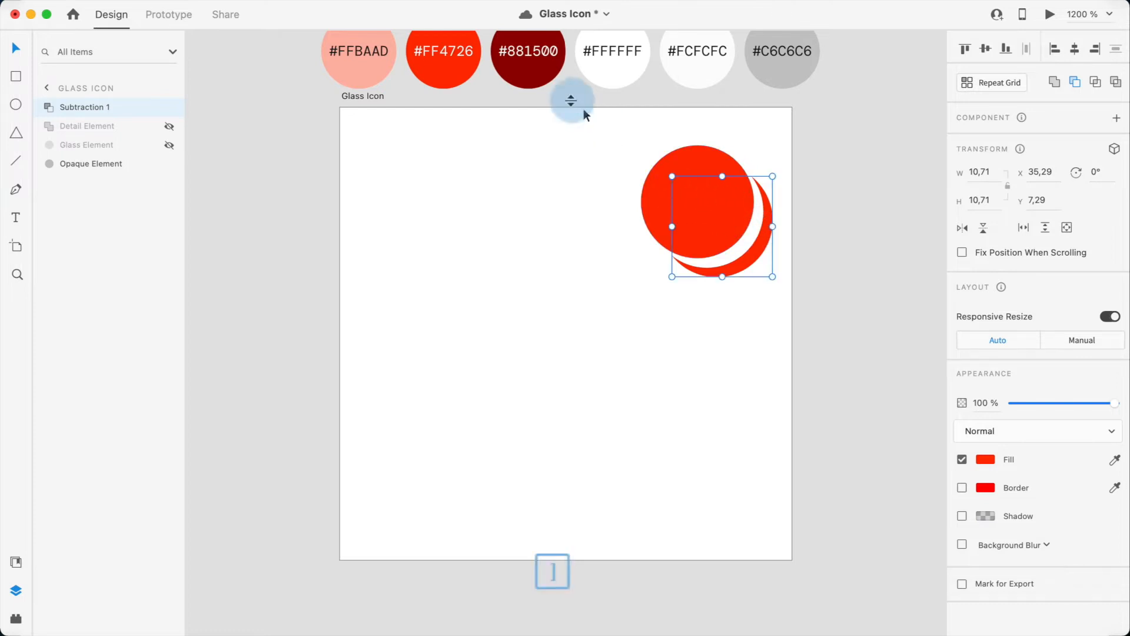
{"action": "left_click", "coordinate": [528, 71]}
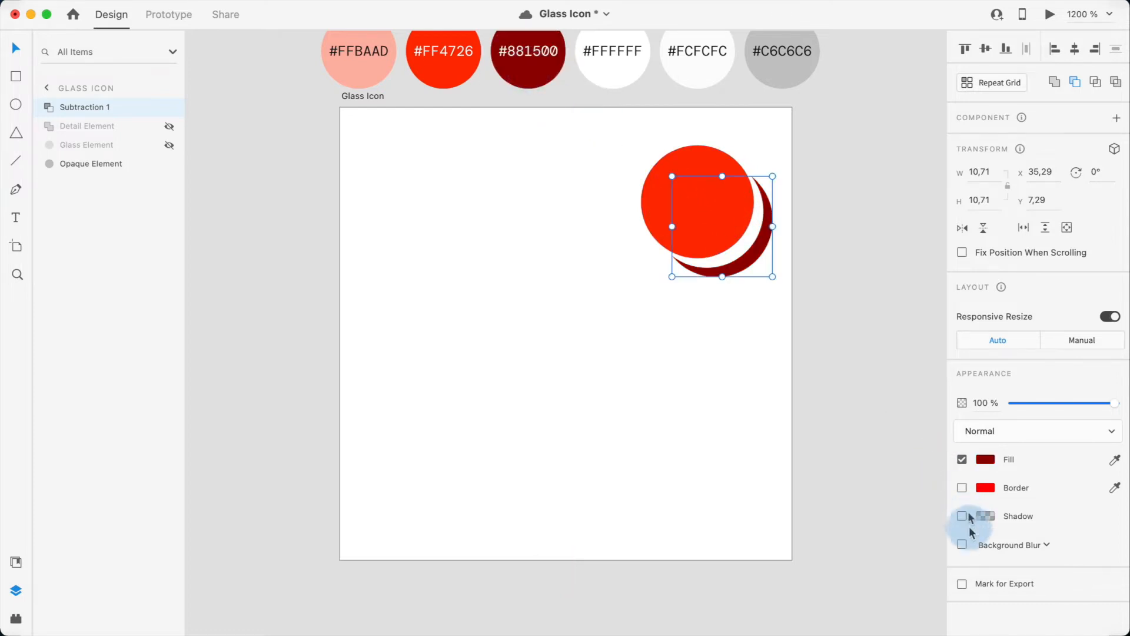
Step: Apply an Object Blur of 1 to the dark crescent
{"action": "left_click", "coordinate": [962, 544]}
{"action": "left_click", "coordinate": [993, 546]}
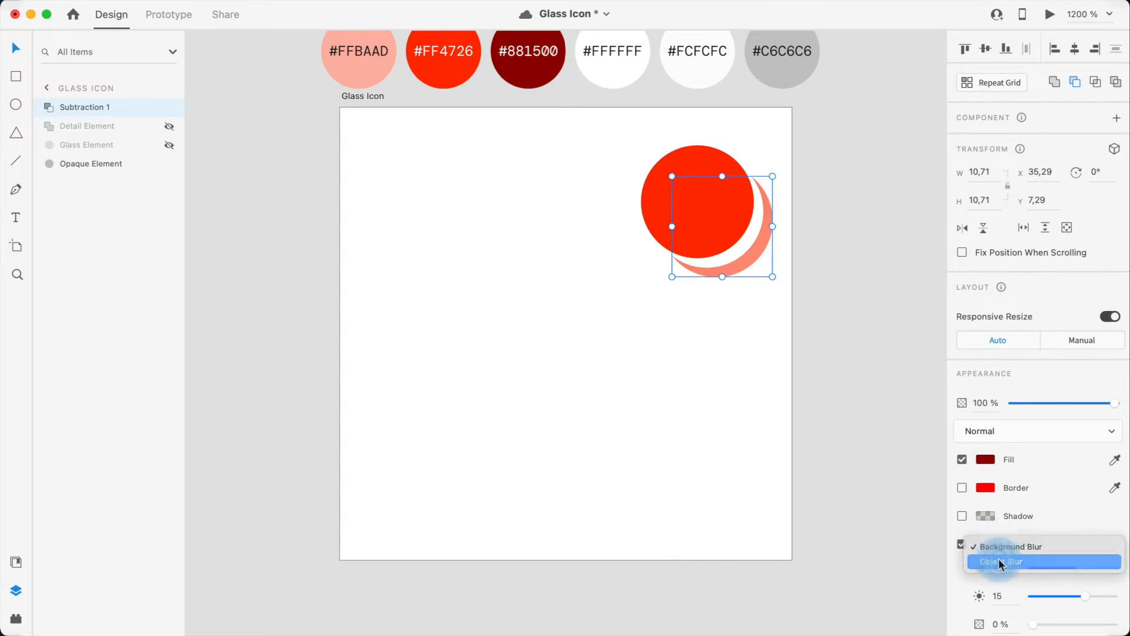
{"action": "left_click", "coordinate": [998, 558]}
{"action": "left_click", "coordinate": [996, 568]}
{"action": "type", "text": "1"}
{"action": "key", "text": "Return"}
Step: Nudge the blurred crescent back 2 px up and 2 px left
{"action": "left_click", "coordinate": [769, 313]}
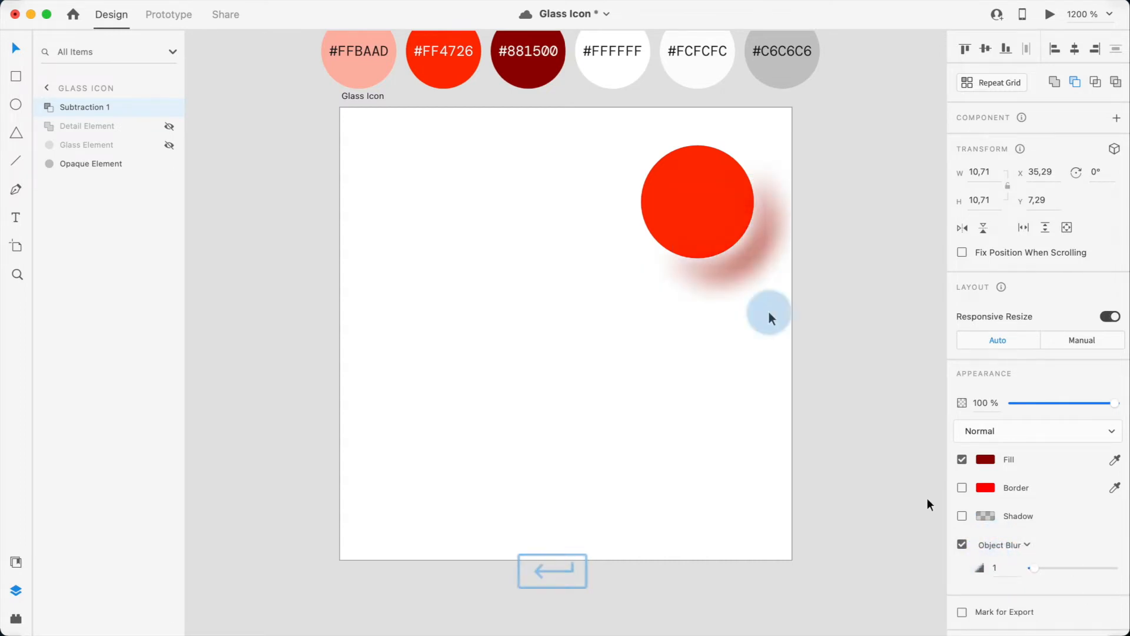
{"action": "key", "text": "Up"}
{"action": "key", "text": "Up"}
{"action": "key", "text": "Left"}
{"action": "key", "text": "Left"}
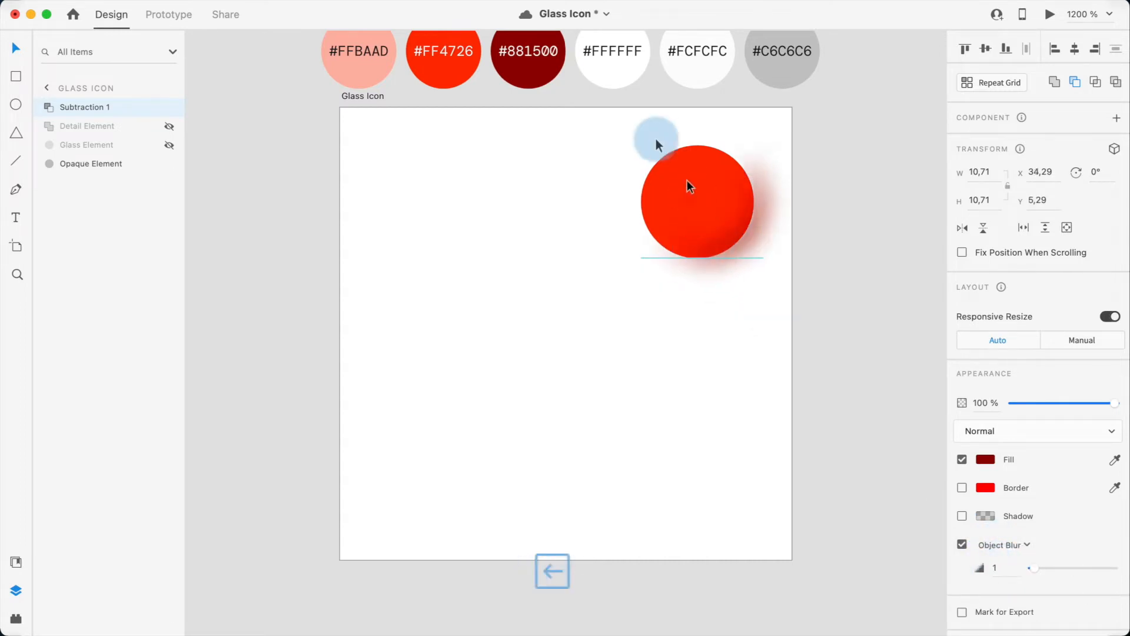
Step: Duplicate the crescent and shift its cutting circle 2 px right and 2 px down to flip the highlight side
{"action": "left_click", "coordinate": [659, 170]}
{"action": "key", "text": "super+c"}
{"action": "key", "text": "super+v"}
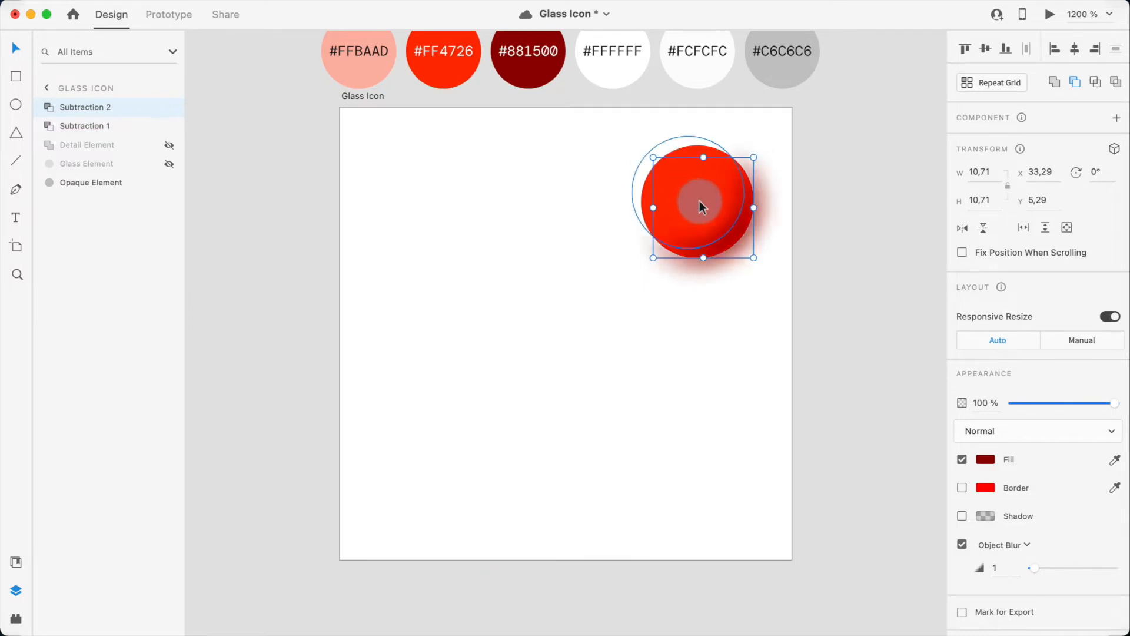
{"action": "left_click", "coordinate": [40, 107]}
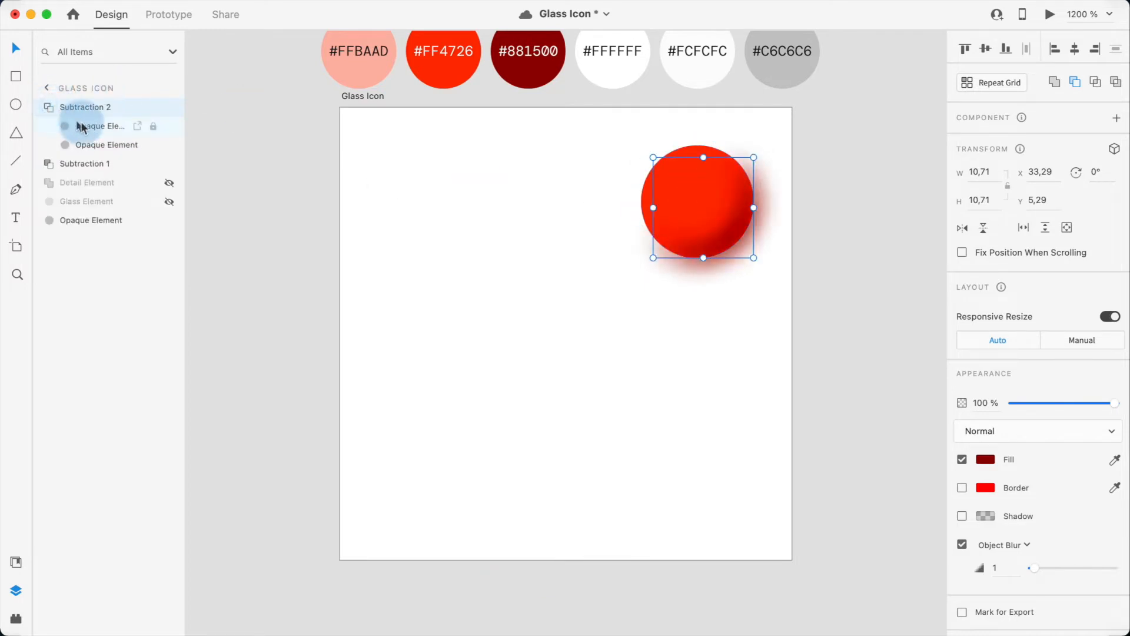
{"action": "left_click", "coordinate": [83, 125]}
{"action": "key", "text": "Right"}
{"action": "key", "text": "Down"}
{"action": "key", "text": "Right"}
{"action": "key", "text": "Down"}
{"action": "left_click", "coordinate": [352, 205]}
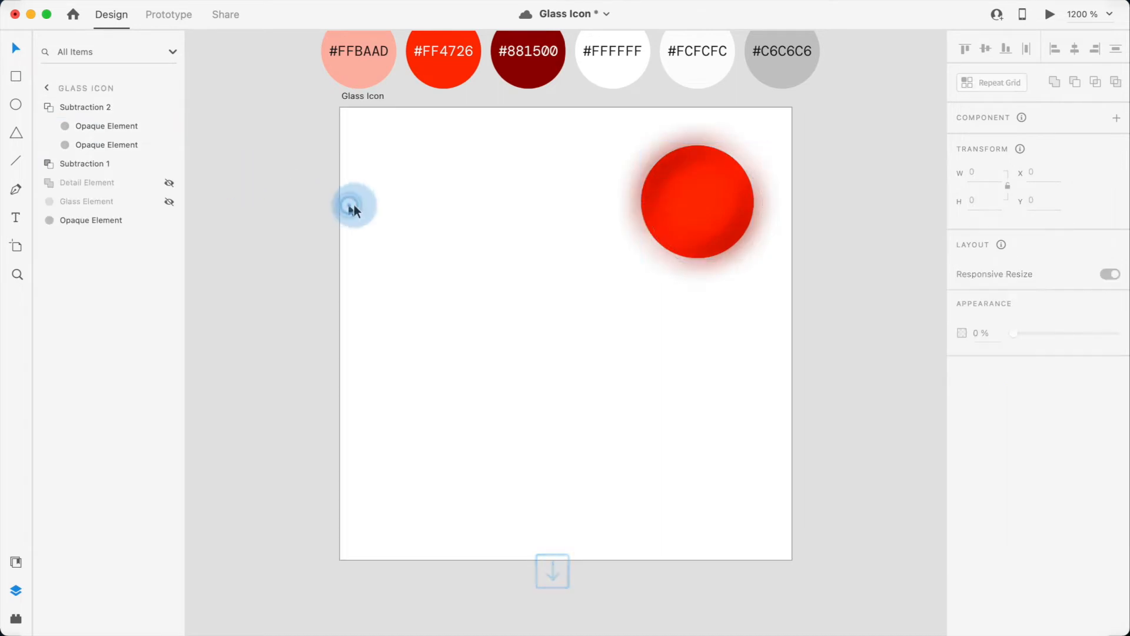
Step: Fill the new highlight crescent with #FFBAAD
{"action": "left_click", "coordinate": [656, 178]}
{"action": "key", "text": "i"}
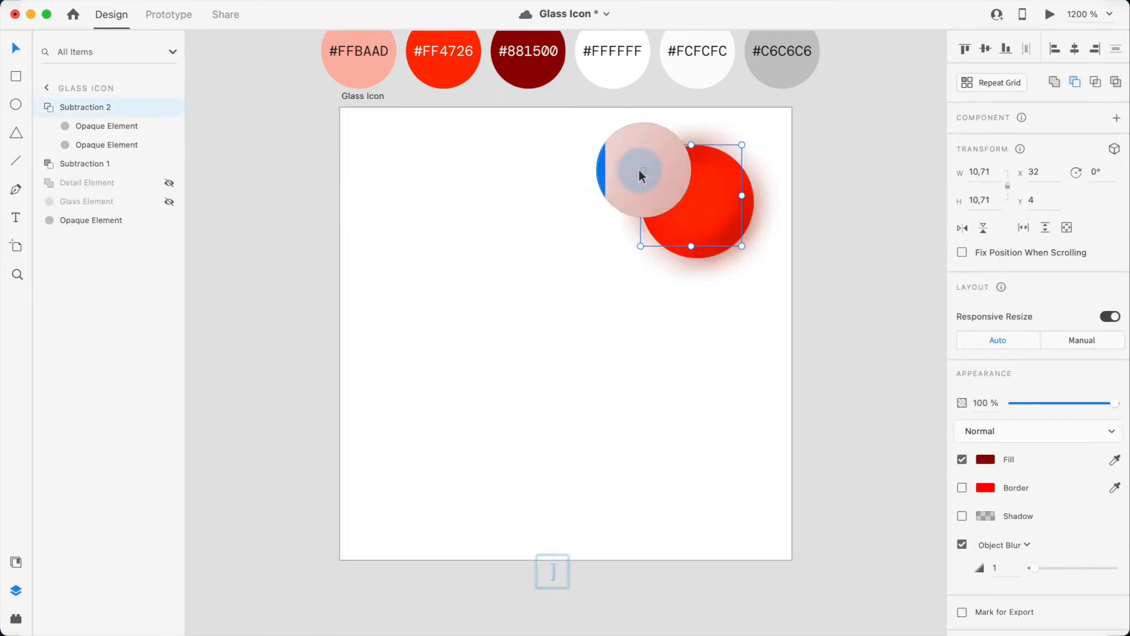
{"action": "left_click", "coordinate": [355, 79]}
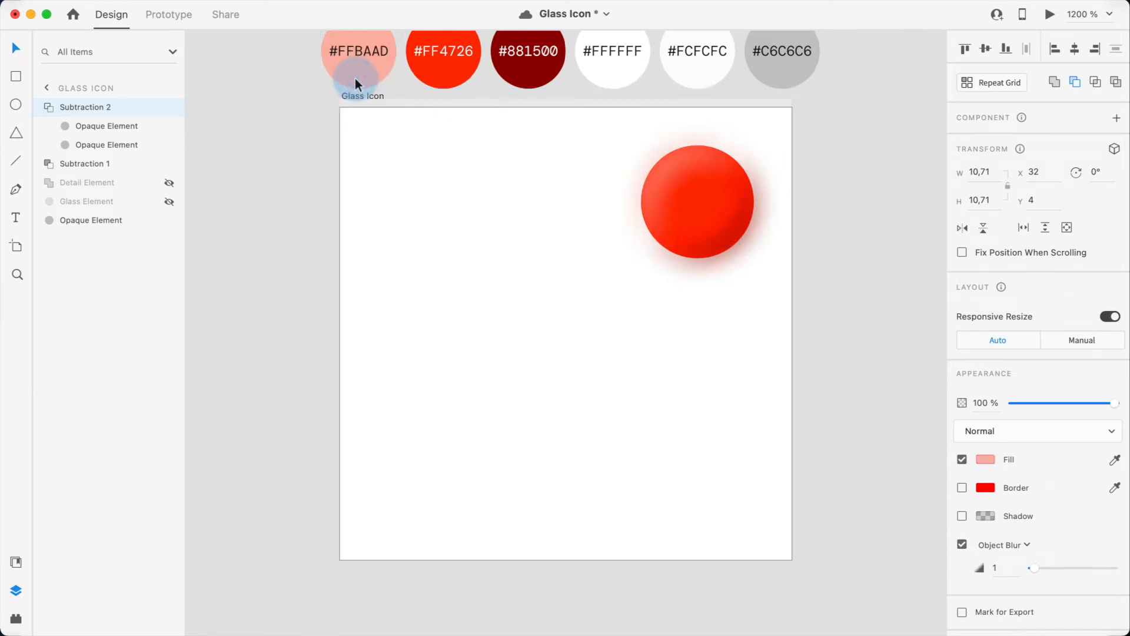
Step: Paste a copy of the red circle and use it to mask both crescents
{"action": "left_click", "coordinate": [553, 179]}
{"action": "left_click", "coordinate": [712, 207]}
{"action": "key", "text": "super+v"}
{"action": "left_click", "coordinate": [52, 134]}
{"action": "left_click", "coordinate": [75, 147], "text": "shift"}
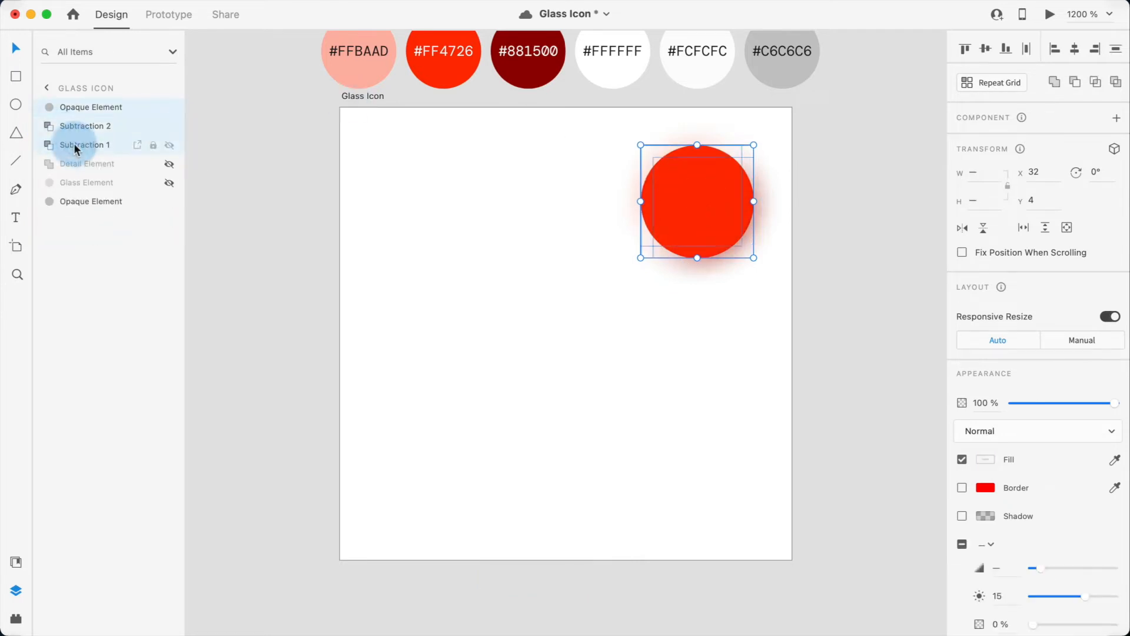
{"action": "right_click", "coordinate": [75, 147]}
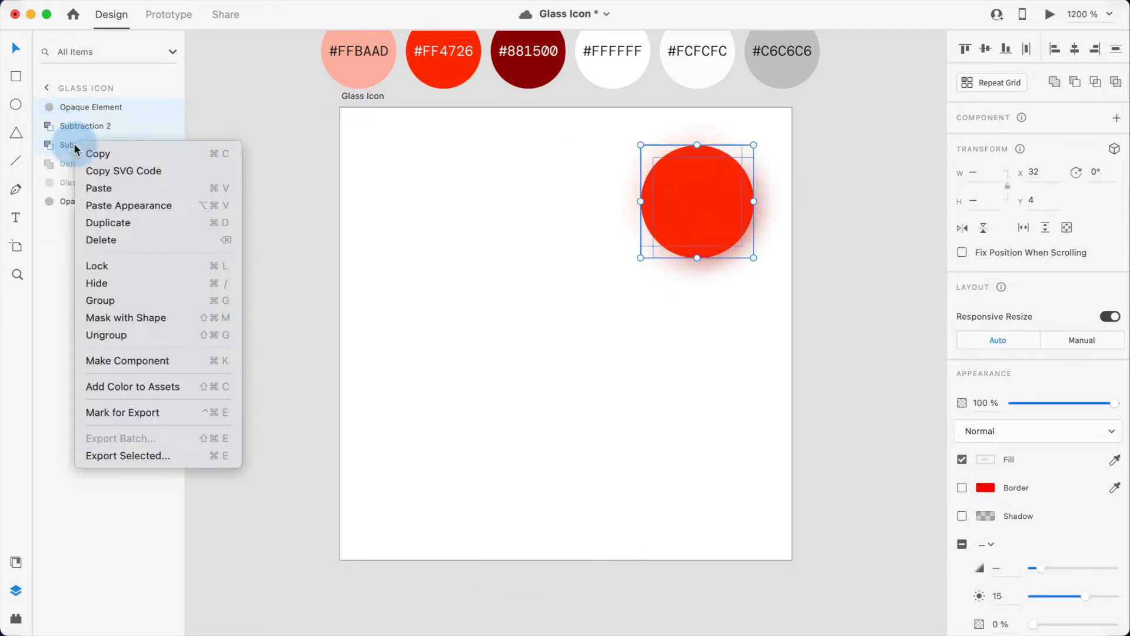
{"action": "left_click", "coordinate": [114, 323]}
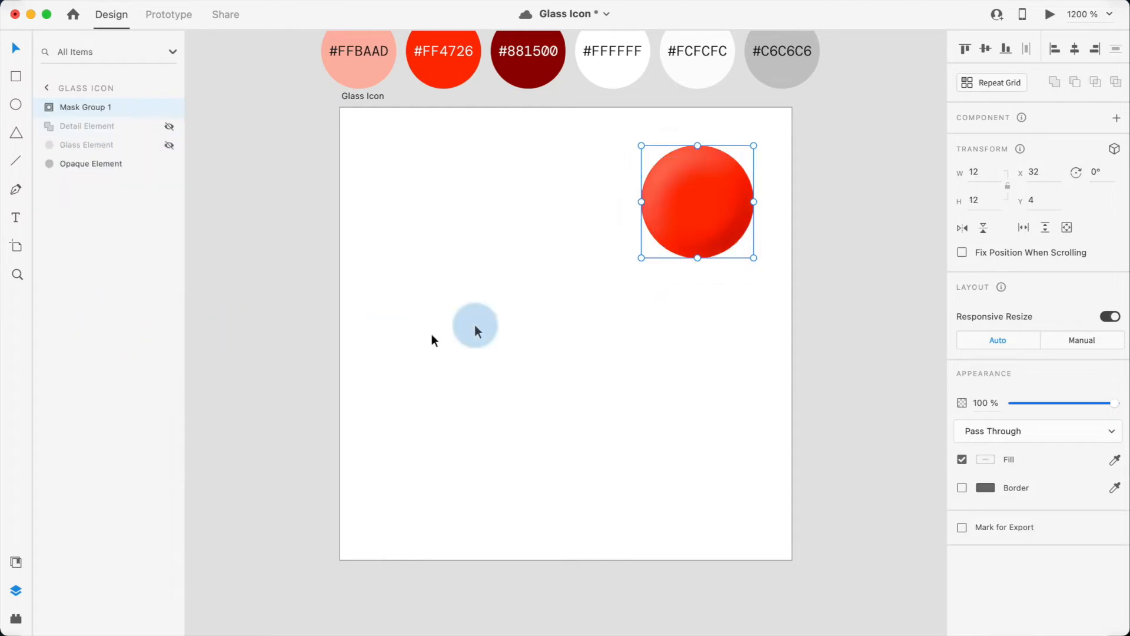
Step: Group the mask group with the red circle and lock the new group
{"action": "left_click", "coordinate": [613, 307]}
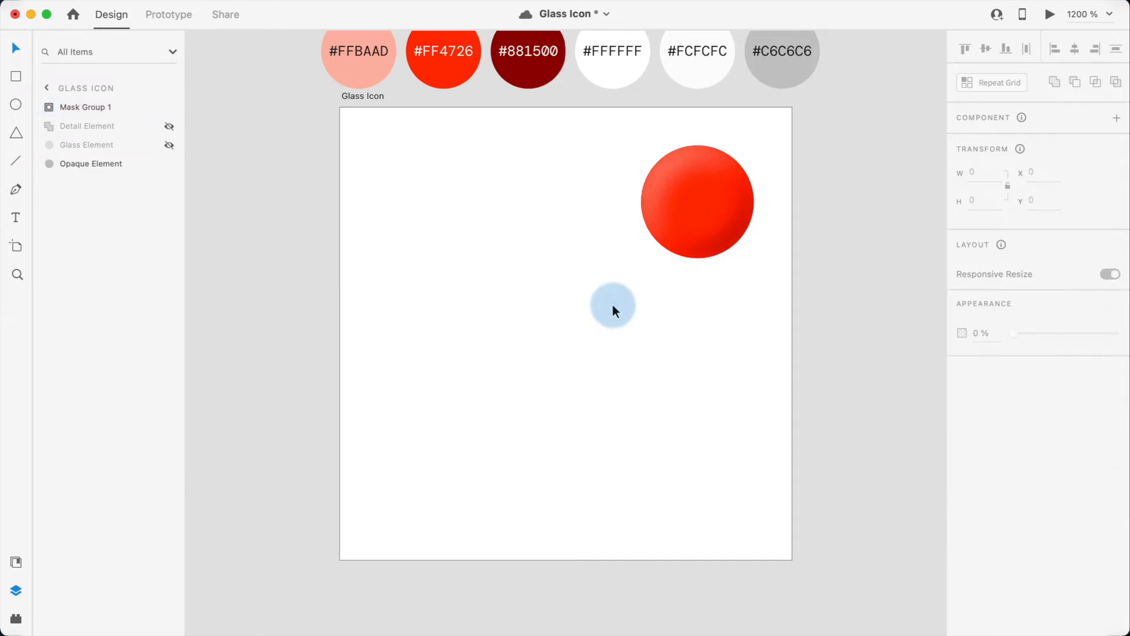
{"action": "left_click_drag", "start_coordinate": [751, 280], "coordinate": [612, 126]}
{"action": "key", "text": "super+g"}
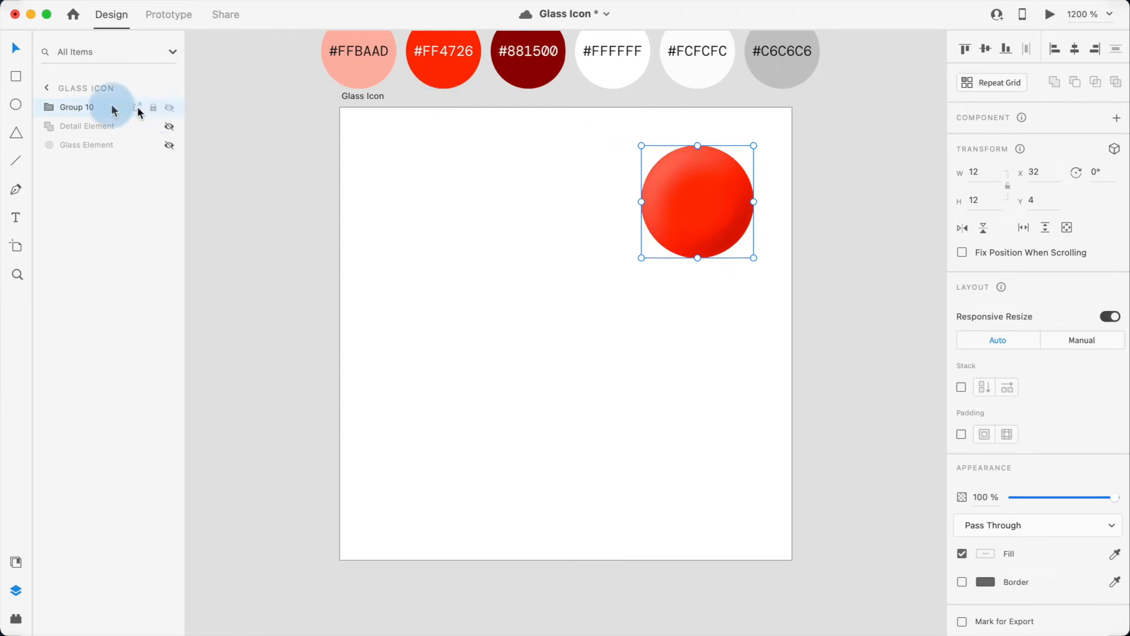
{"action": "left_click", "coordinate": [152, 108]}
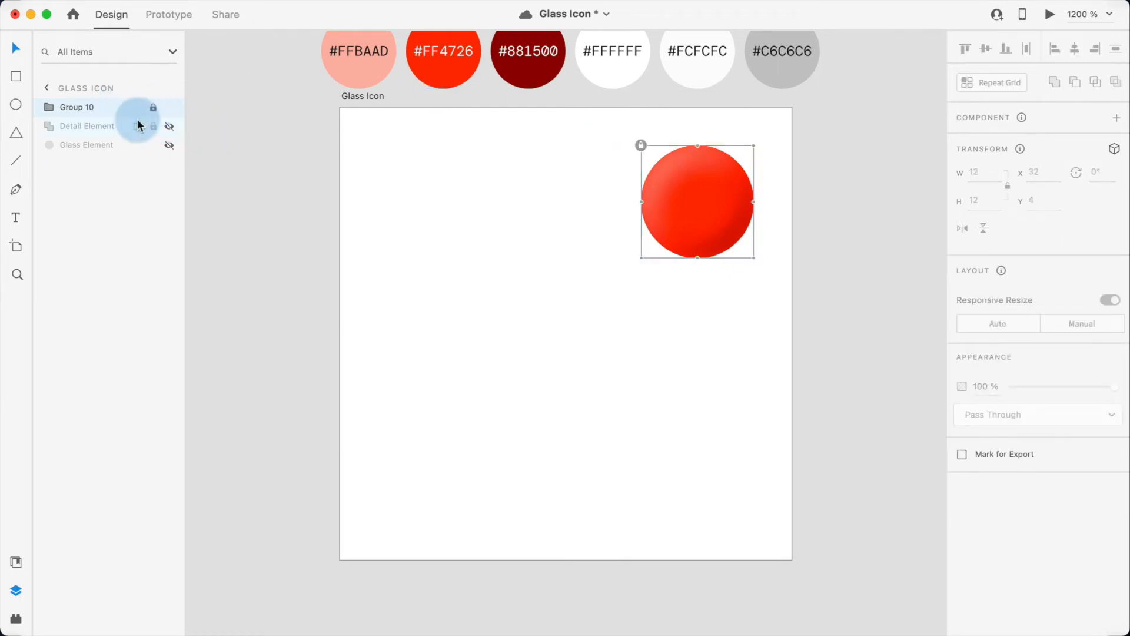
Step: Move the locked group to the bottom of the layer stack, unhide the Glass Element and select it
{"action": "left_click_drag", "start_coordinate": [109, 108], "coordinate": [111, 154]}
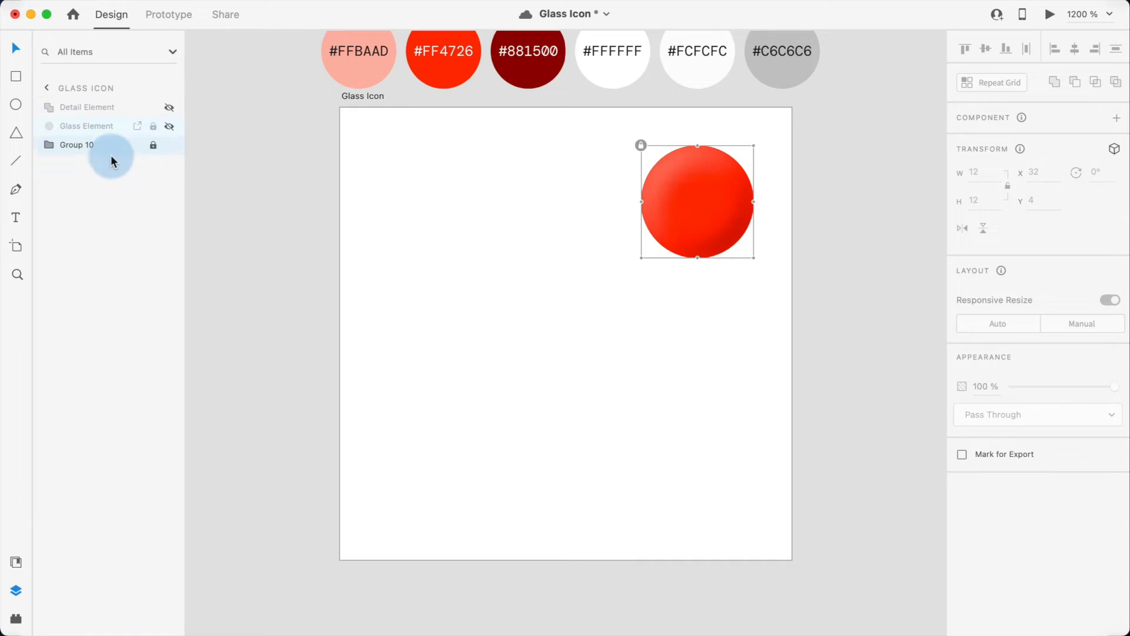
{"action": "left_click", "coordinate": [169, 126]}
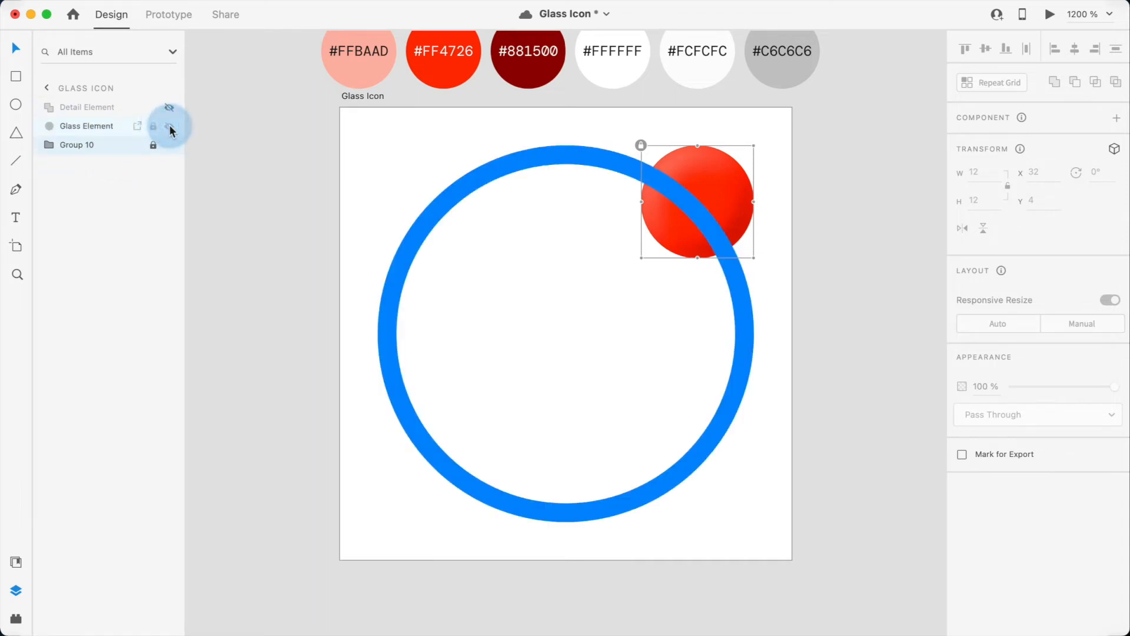
{"action": "left_click", "coordinate": [416, 235]}
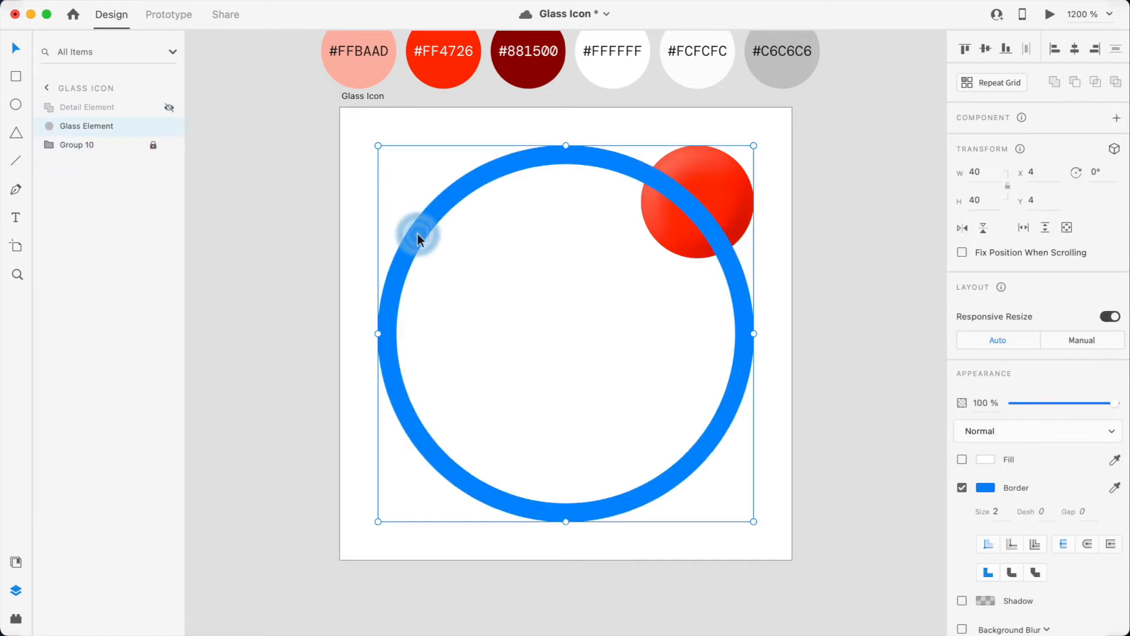
Step: Remove the Glass Element's border and fill it with #FFBAAD
{"action": "left_click", "coordinate": [962, 488]}
{"action": "left_click", "coordinate": [1114, 459]}
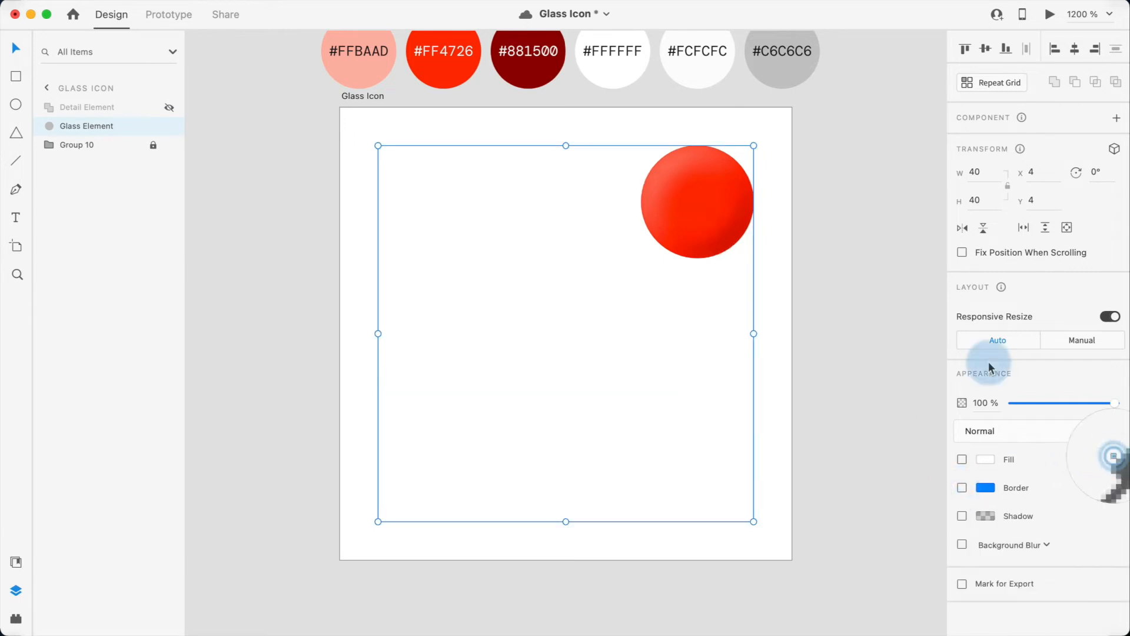
{"action": "left_click", "coordinate": [370, 76]}
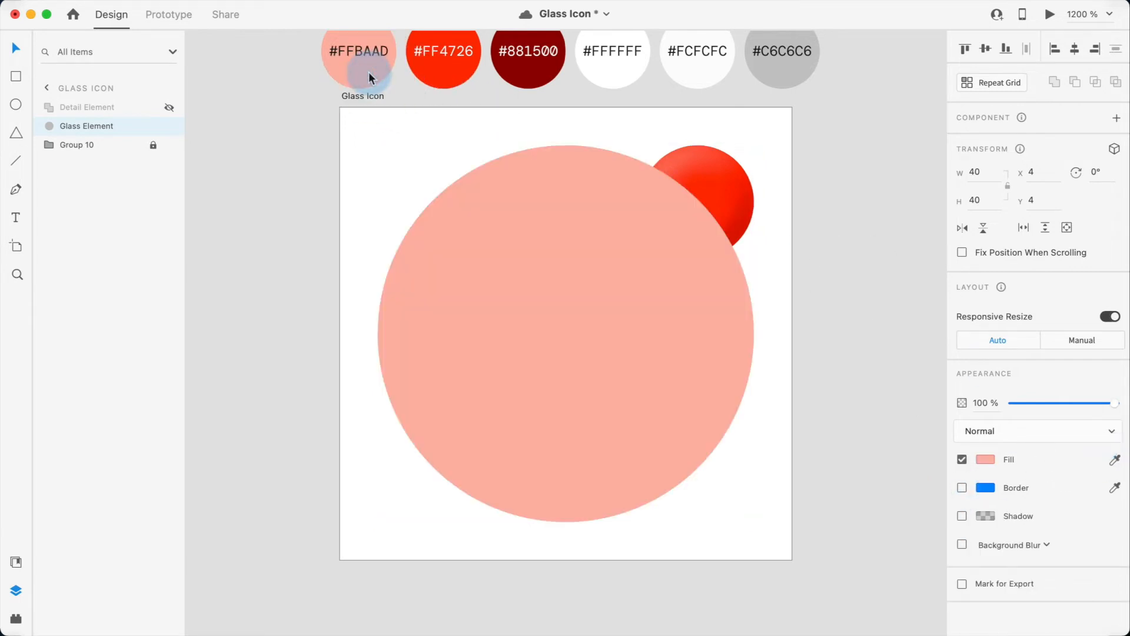
Step: Give the Glass Element a background blur with amount 2, brightness 0 and 40% opacity
{"action": "left_click", "coordinate": [837, 242]}
{"action": "left_click", "coordinate": [667, 271]}
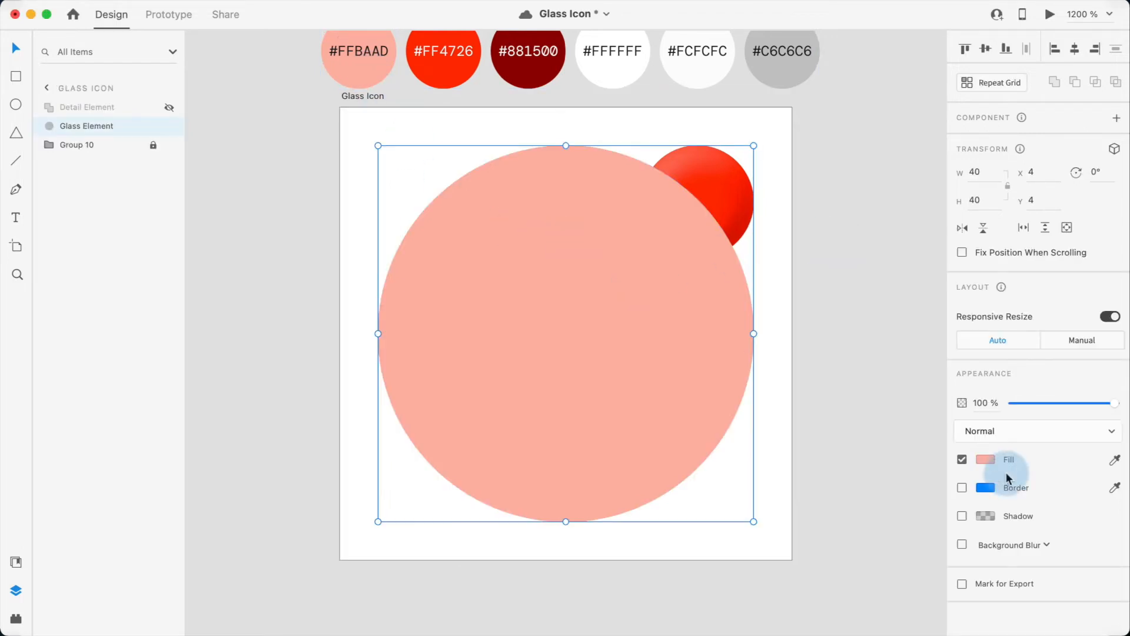
{"action": "left_click", "coordinate": [962, 544]}
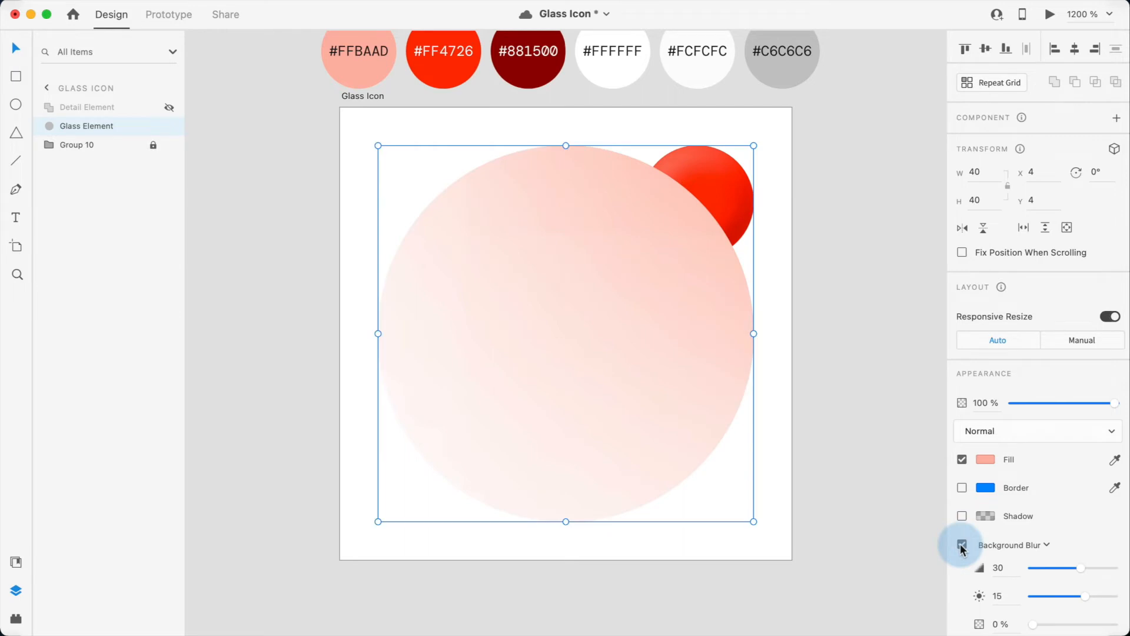
{"action": "left_click", "coordinate": [1003, 574]}
{"action": "type", "text": "2"}
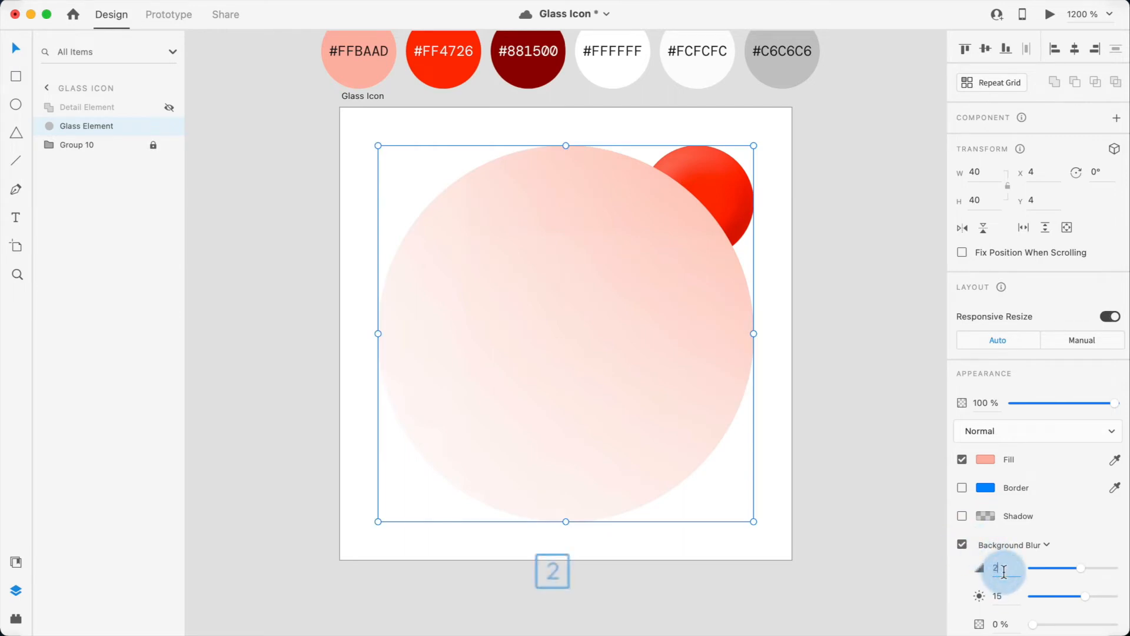
{"action": "left_click", "coordinate": [998, 597]}
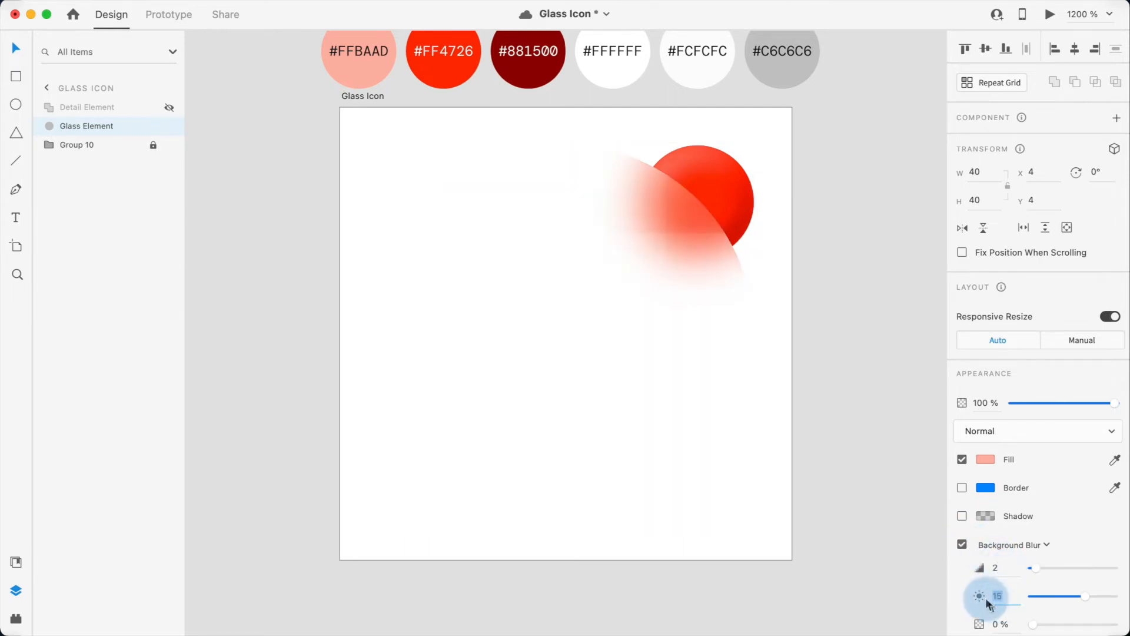
{"action": "type", "text": "0"}
{"action": "left_click", "coordinate": [1000, 622]}
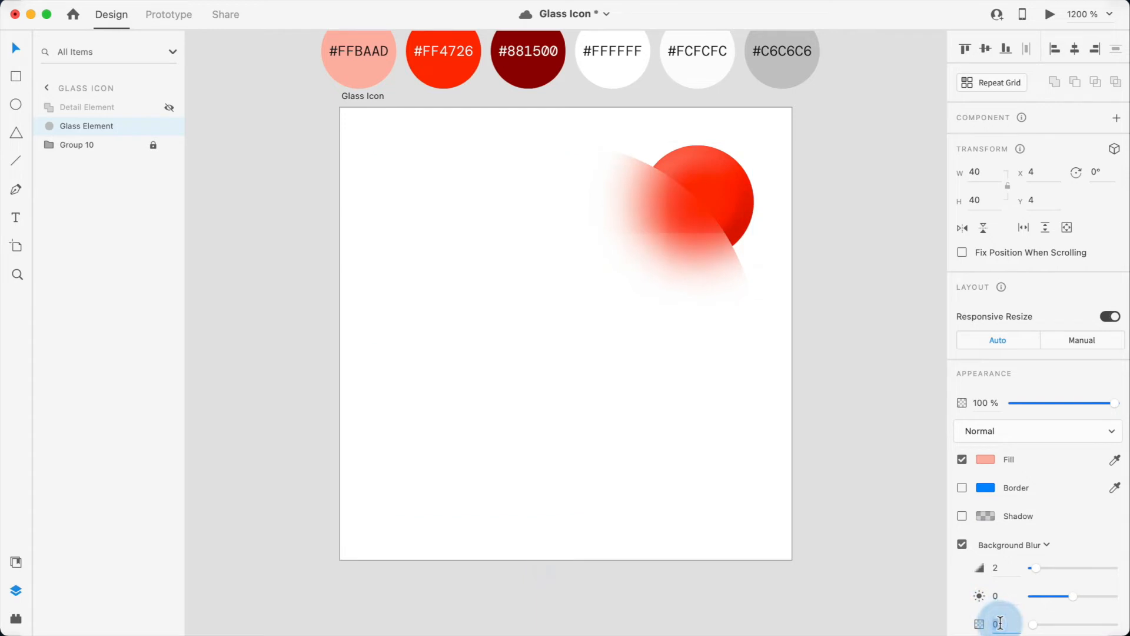
{"action": "type", "text": "40"}
{"action": "key", "text": "Return"}
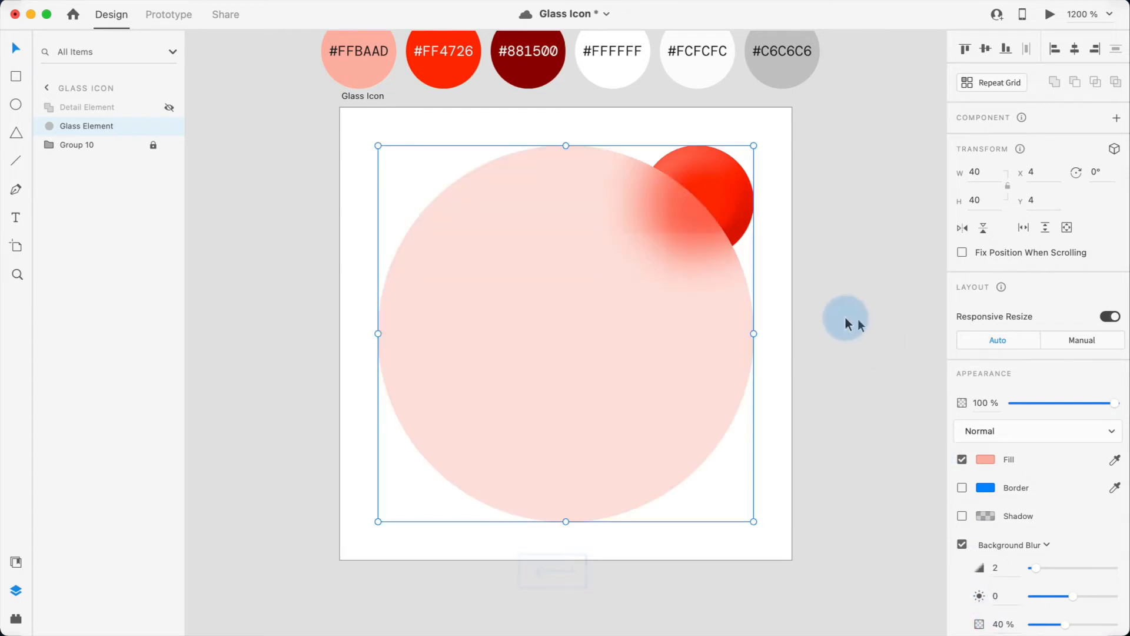
{"action": "left_click", "coordinate": [856, 322]}
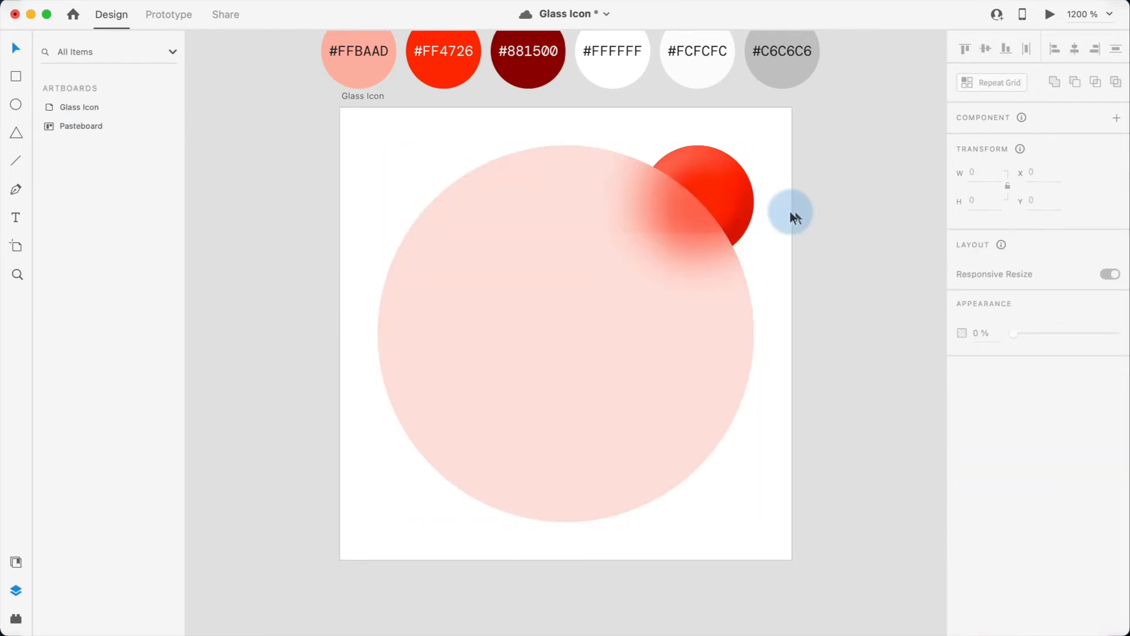
Step: Paste a copy of the Glass Element, turn off its background blur, and save the document
{"action": "left_click", "coordinate": [592, 285]}
{"action": "key", "text": "super+c"}
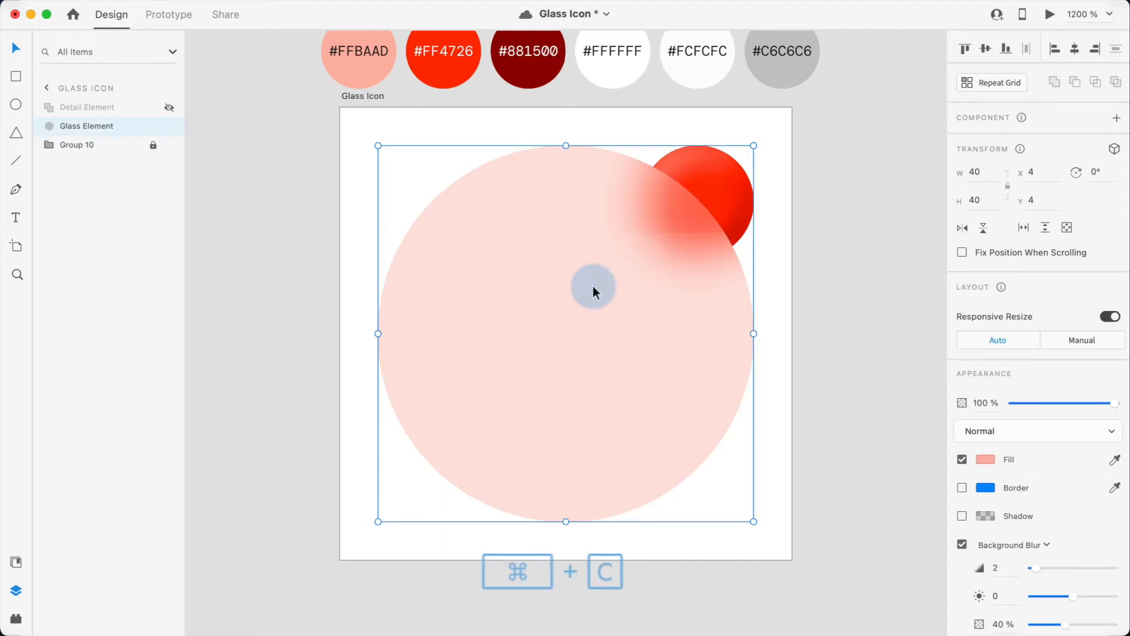
{"action": "key", "text": "super+v"}
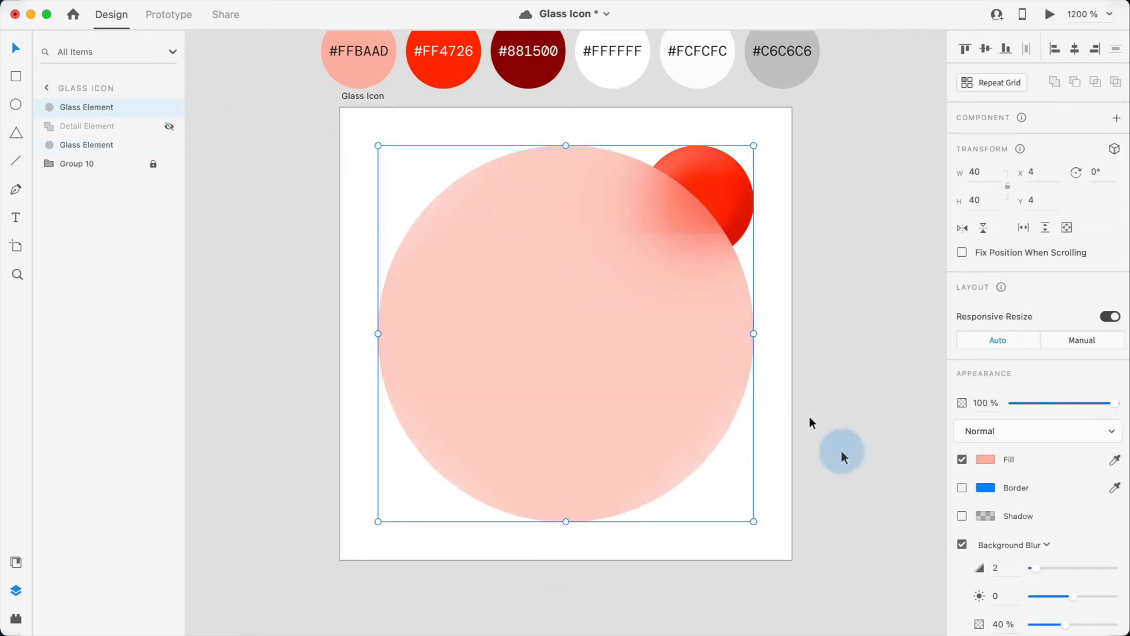
{"action": "left_click", "coordinate": [962, 545]}
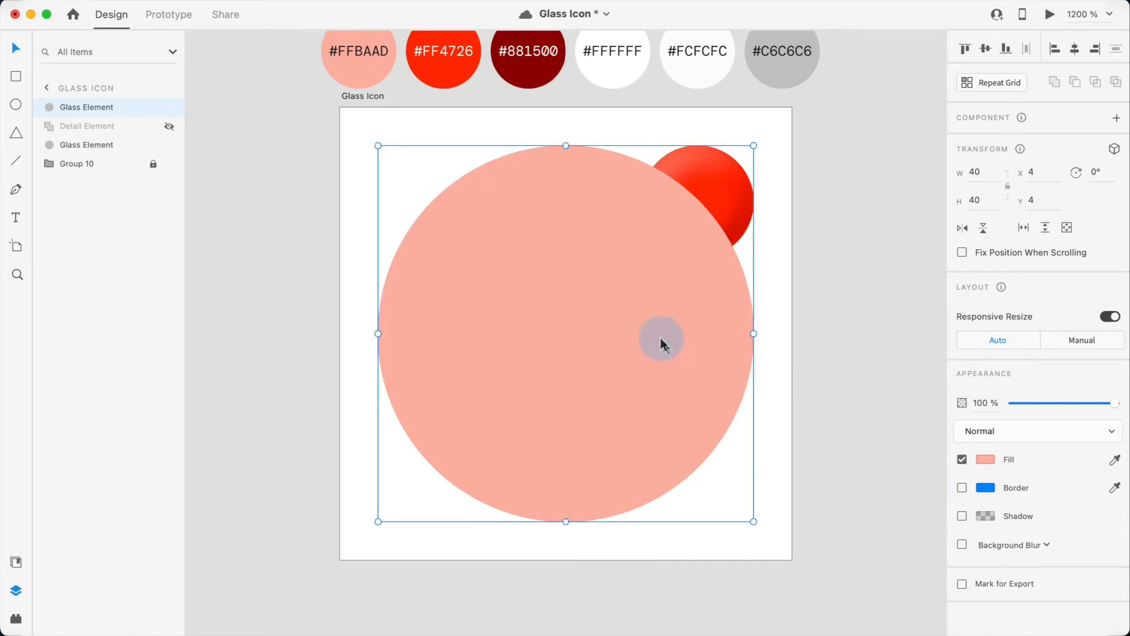
{"action": "key", "text": "super+s"}
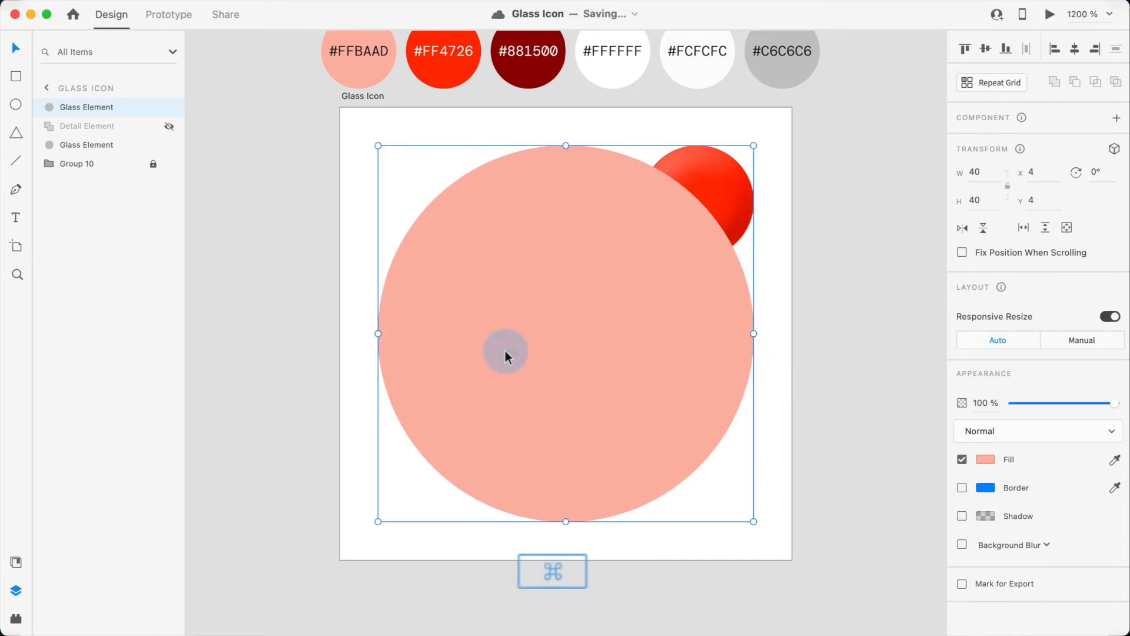
Step: Duplicate that copy, nudge the duplicate 1 px up and left, and subtract the two circles
{"action": "key", "text": "super+c"}
{"action": "key", "text": "super+v"}
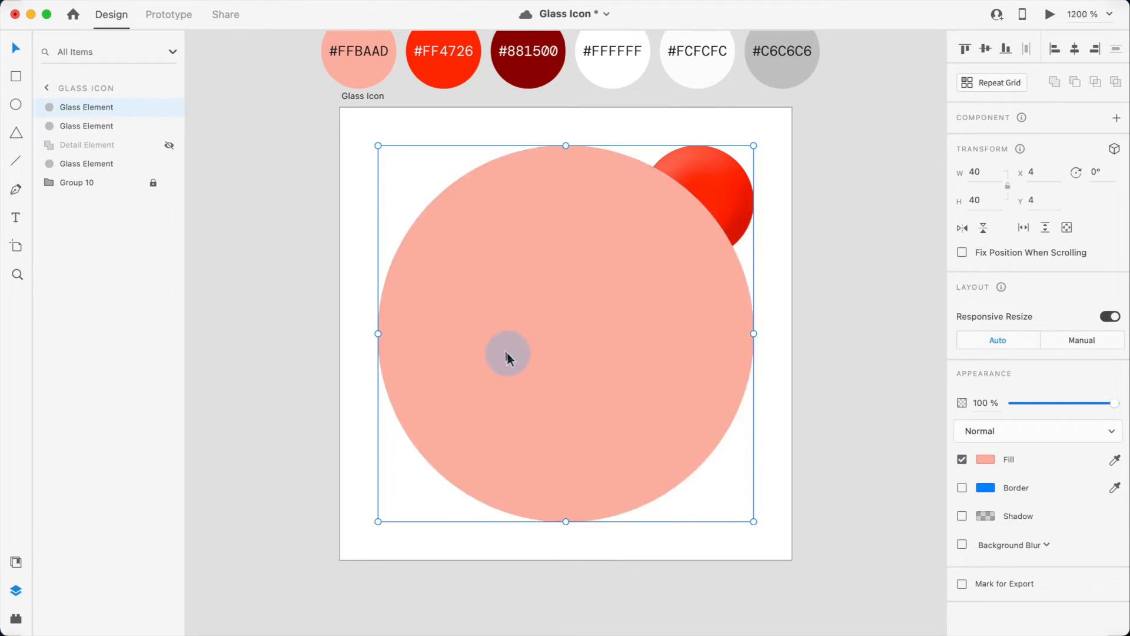
{"action": "key", "text": "Left"}
{"action": "key", "text": "Up"}
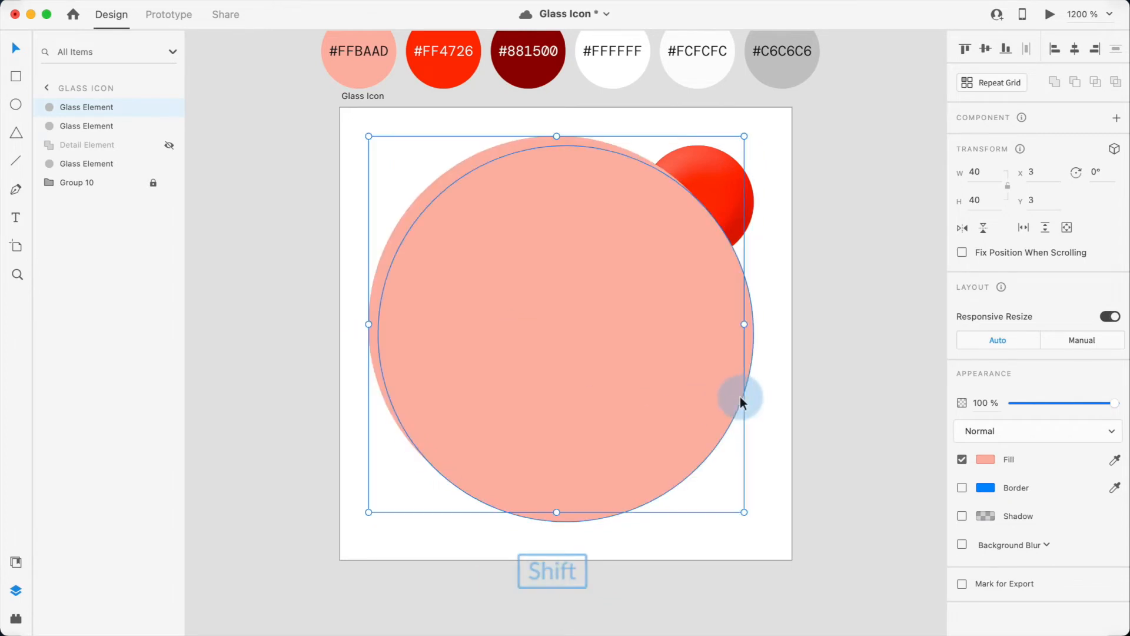
{"action": "left_click", "coordinate": [749, 363], "text": "shift"}
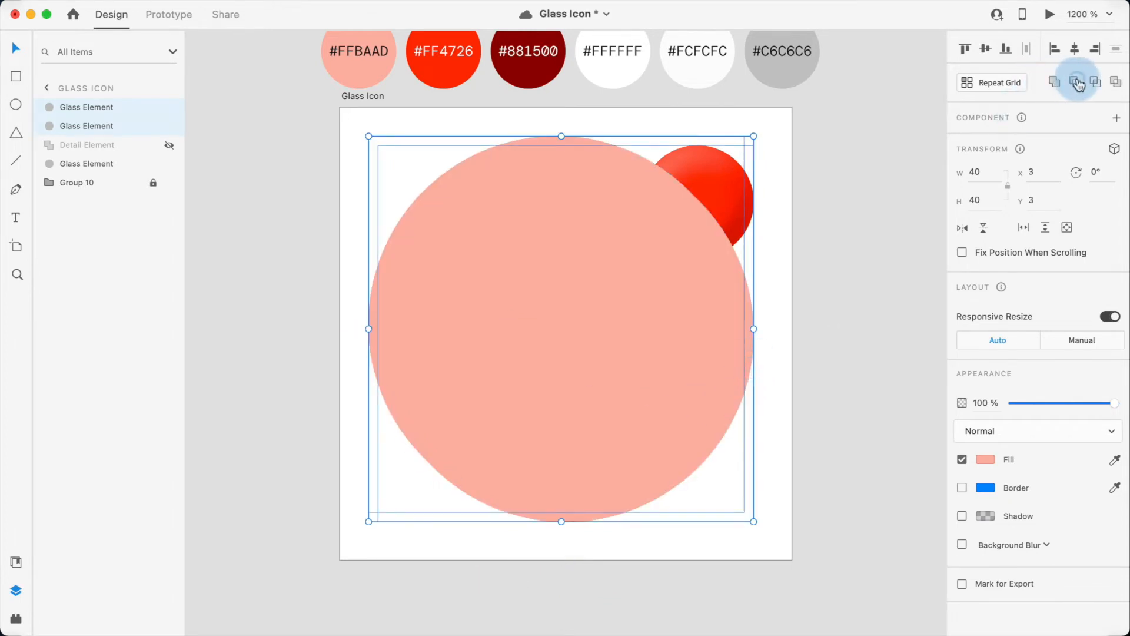
{"action": "left_click", "coordinate": [1054, 82]}
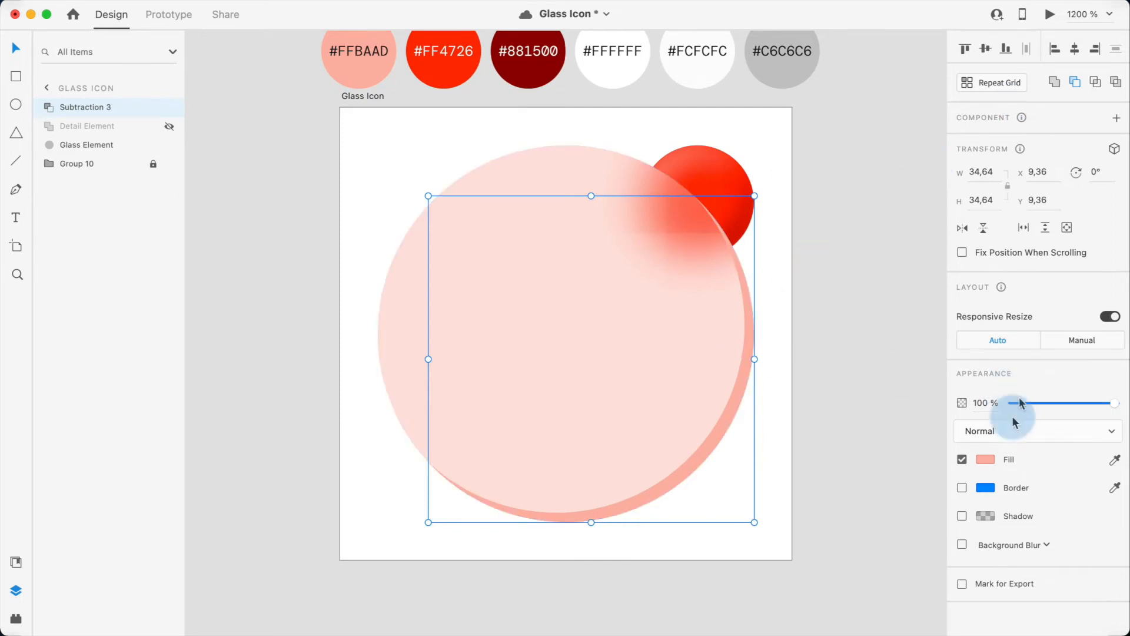
Step: Apply an object blur of 1 to the subtraction shape
{"action": "left_click", "coordinate": [985, 460]}
{"action": "left_click", "coordinate": [985, 461]}
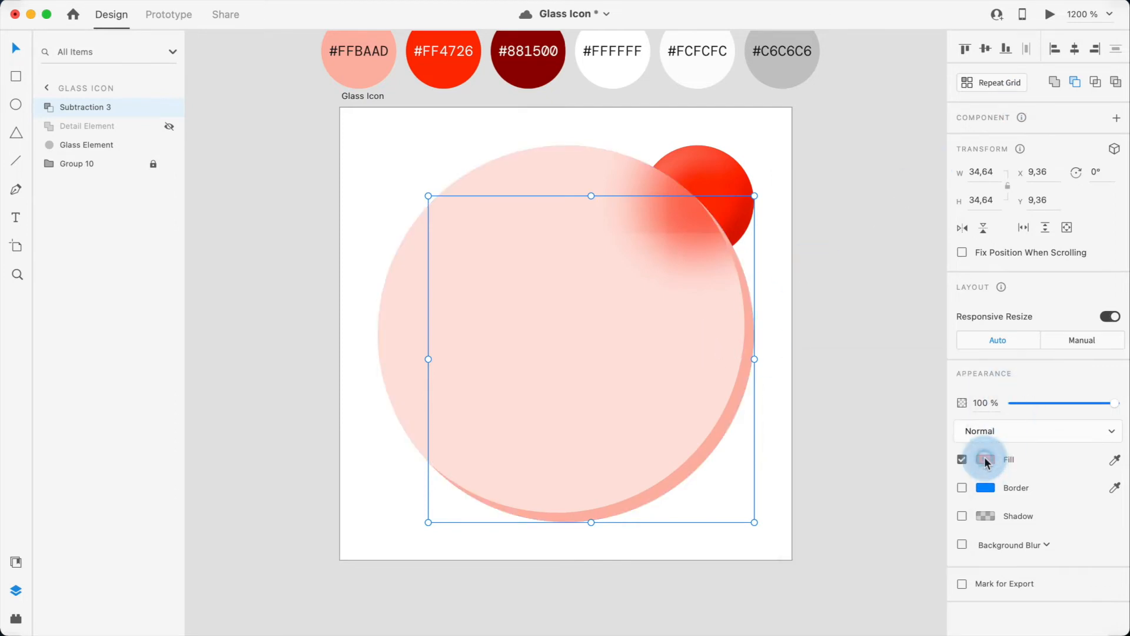
{"action": "left_click", "coordinate": [738, 461]}
{"action": "left_click", "coordinate": [713, 445]}
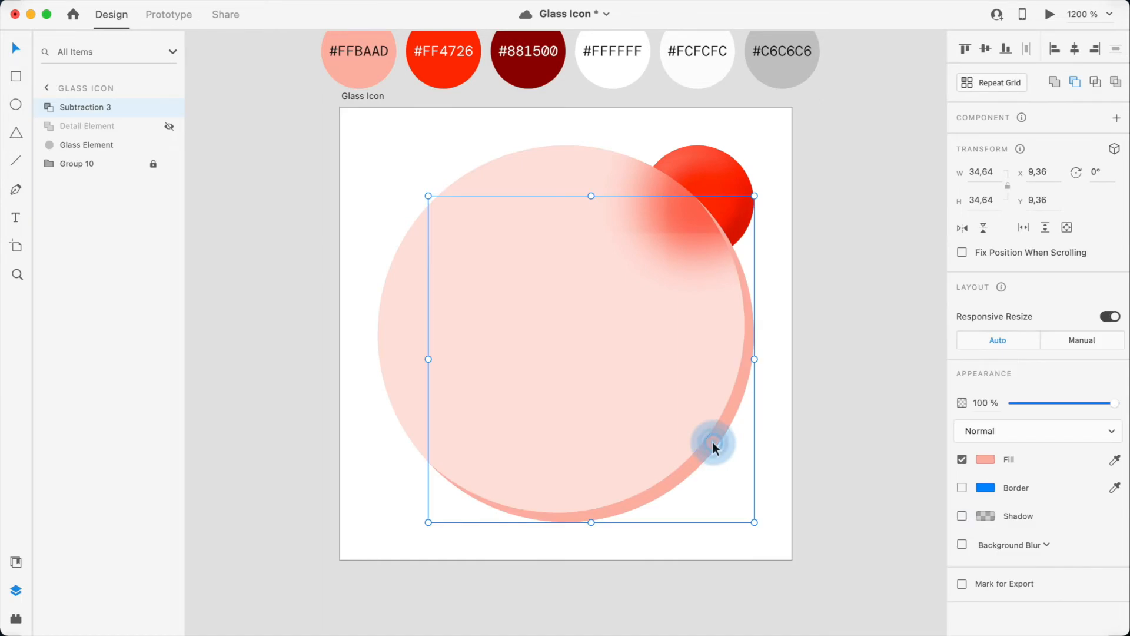
{"action": "left_click", "coordinate": [962, 544]}
{"action": "left_click", "coordinate": [980, 546]}
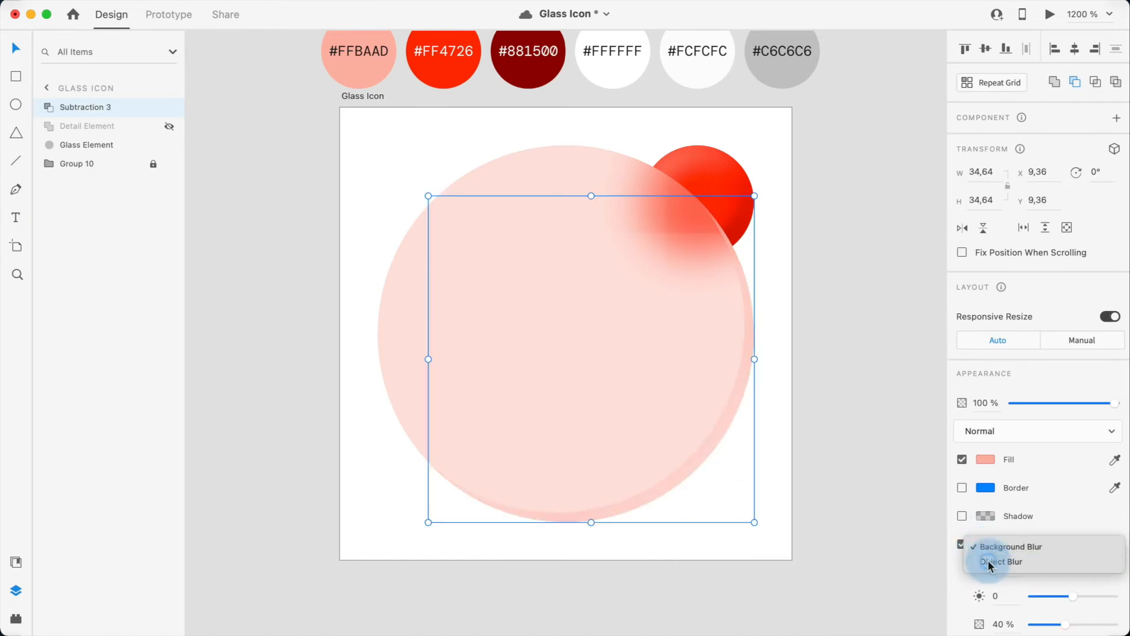
{"action": "left_click", "coordinate": [988, 562]}
{"action": "key", "text": "Down"}
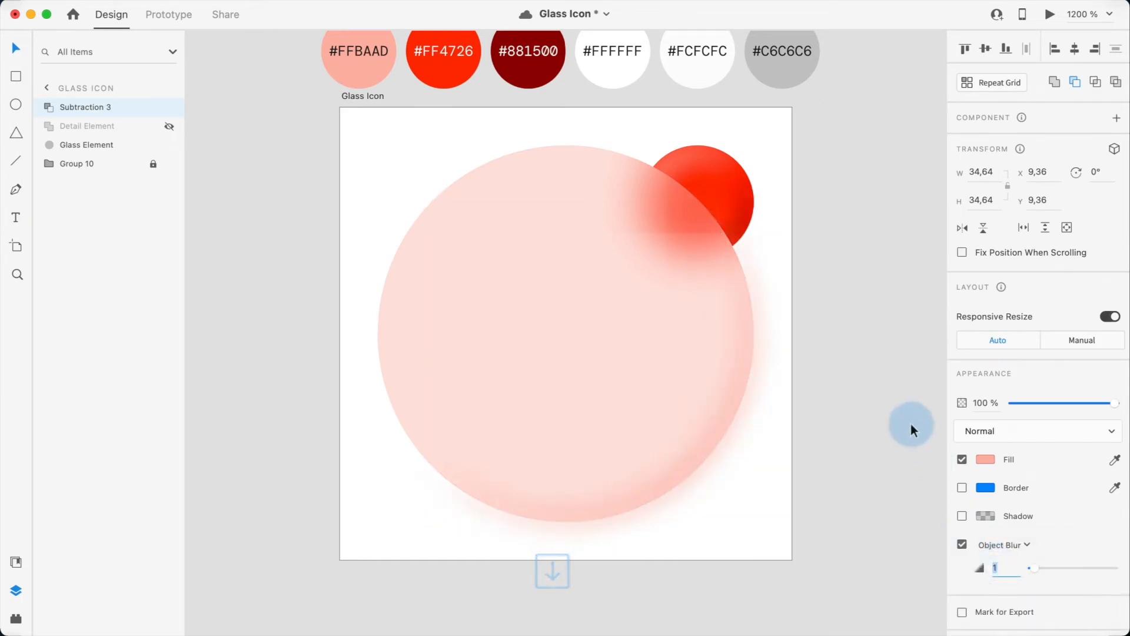
{"action": "left_click", "coordinate": [893, 408]}
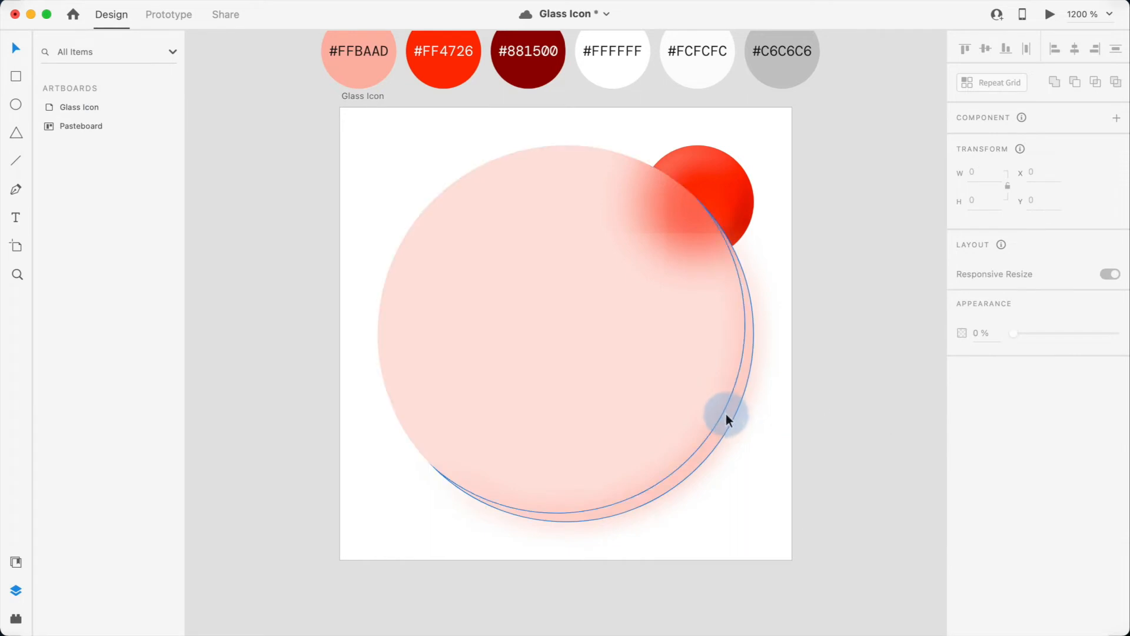
Step: Paste a copy of the subtraction, shift its inner circle so the crescent sits upper left, and fill it with #FFFFFF
{"action": "left_click", "coordinate": [726, 414]}
{"action": "key", "text": "super+c"}
{"action": "key", "text": "super+v"}
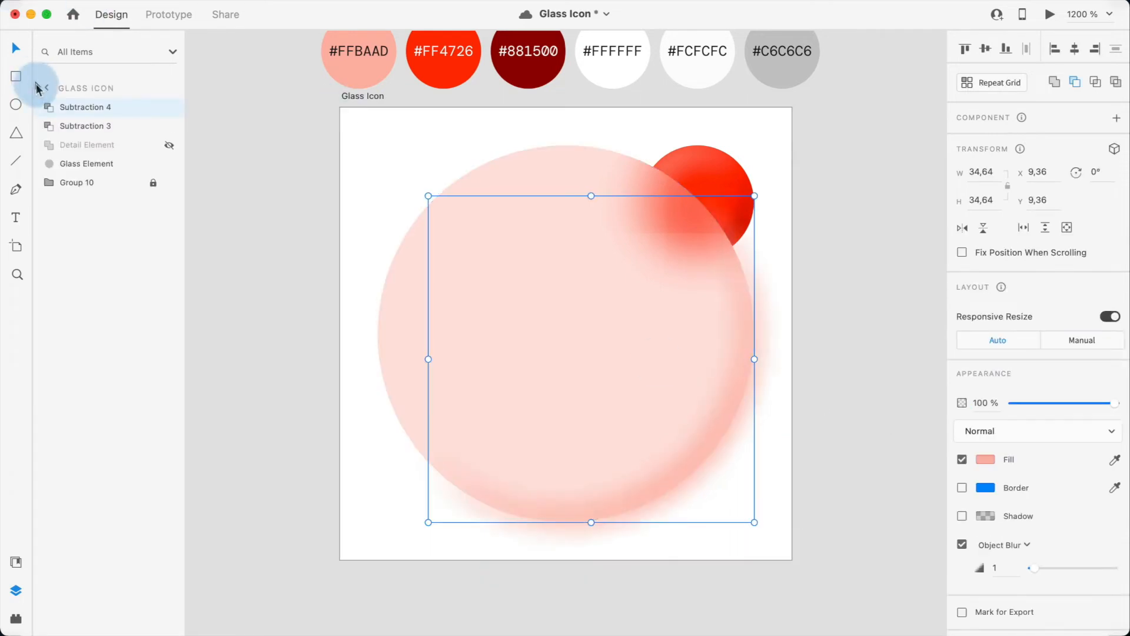
{"action": "left_click", "coordinate": [46, 106]}
{"action": "left_click", "coordinate": [79, 127]}
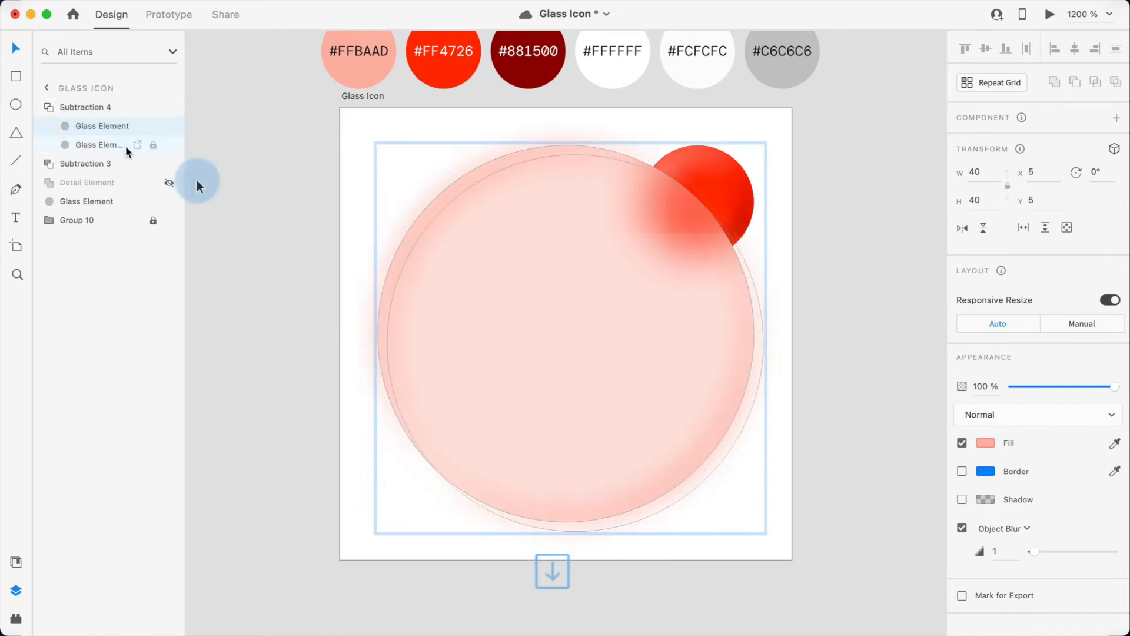
{"action": "left_click", "coordinate": [222, 186]}
{"action": "left_click", "coordinate": [417, 225]}
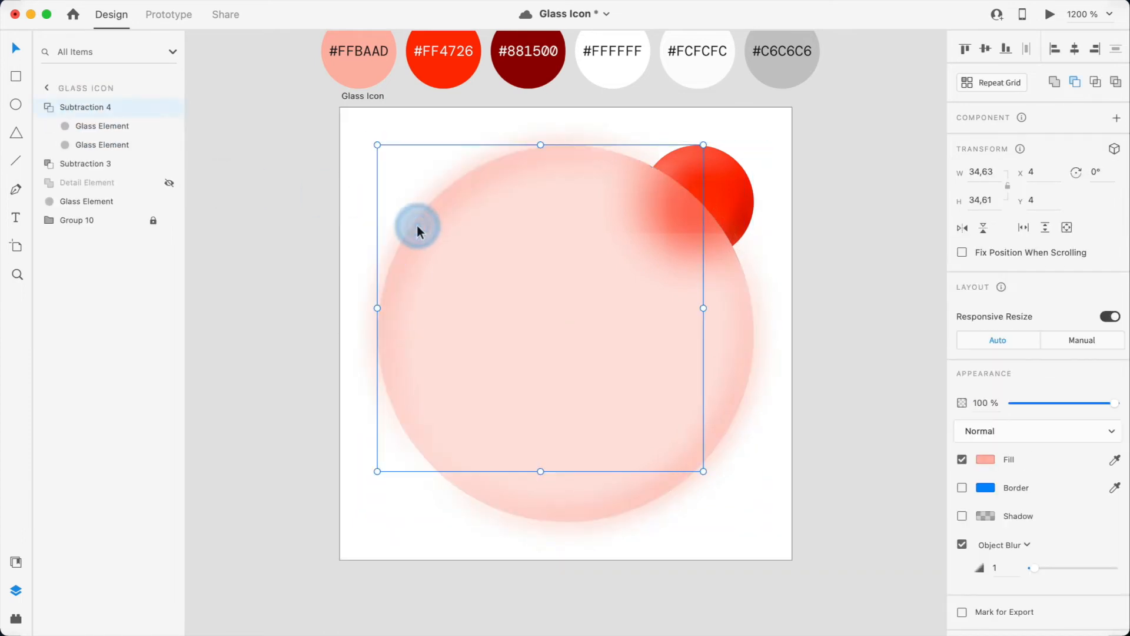
{"action": "left_click", "coordinate": [613, 77]}
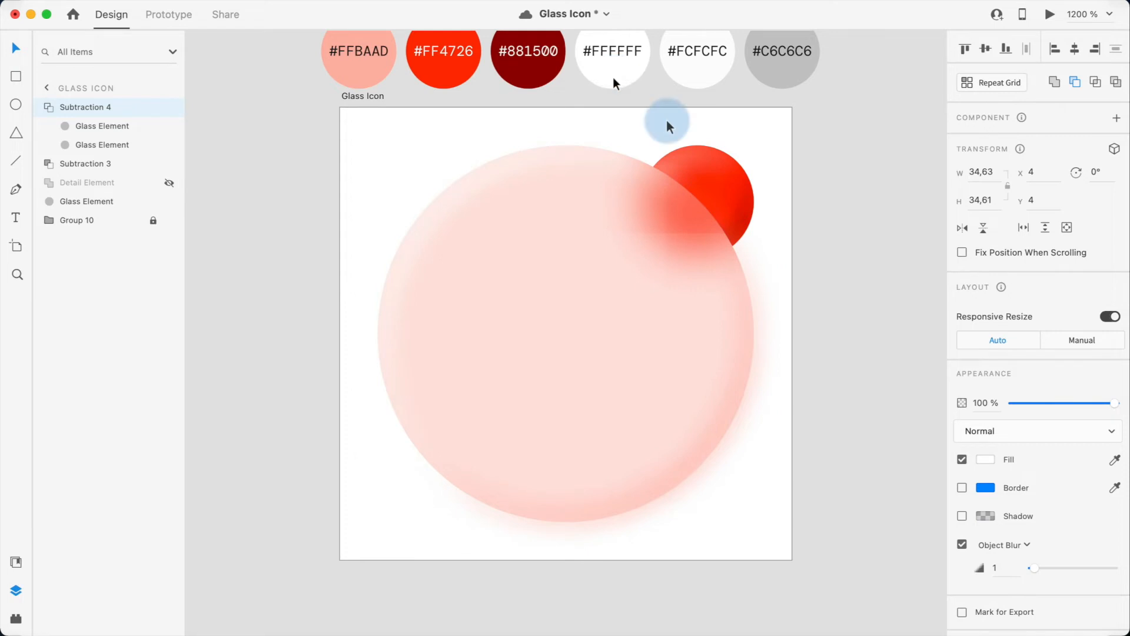
{"action": "left_click", "coordinate": [875, 375]}
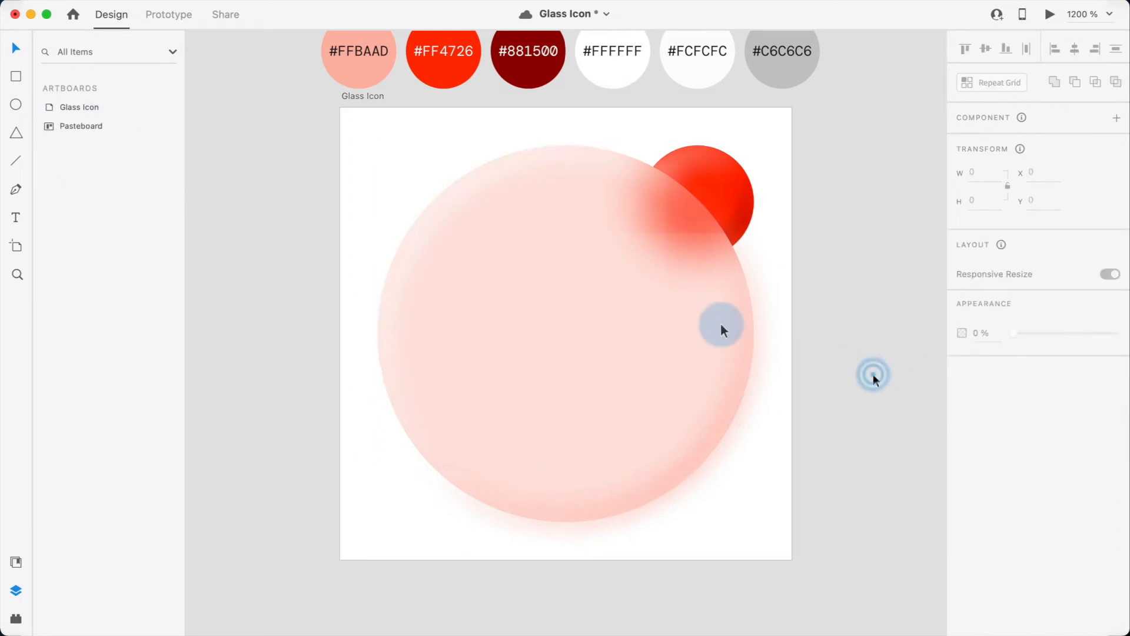
Step: Paste a copy of the Glass Element on top and use it to mask both subtraction shapes
{"action": "left_click", "coordinate": [564, 317], "text": "super"}
{"action": "key", "text": "super+v"}
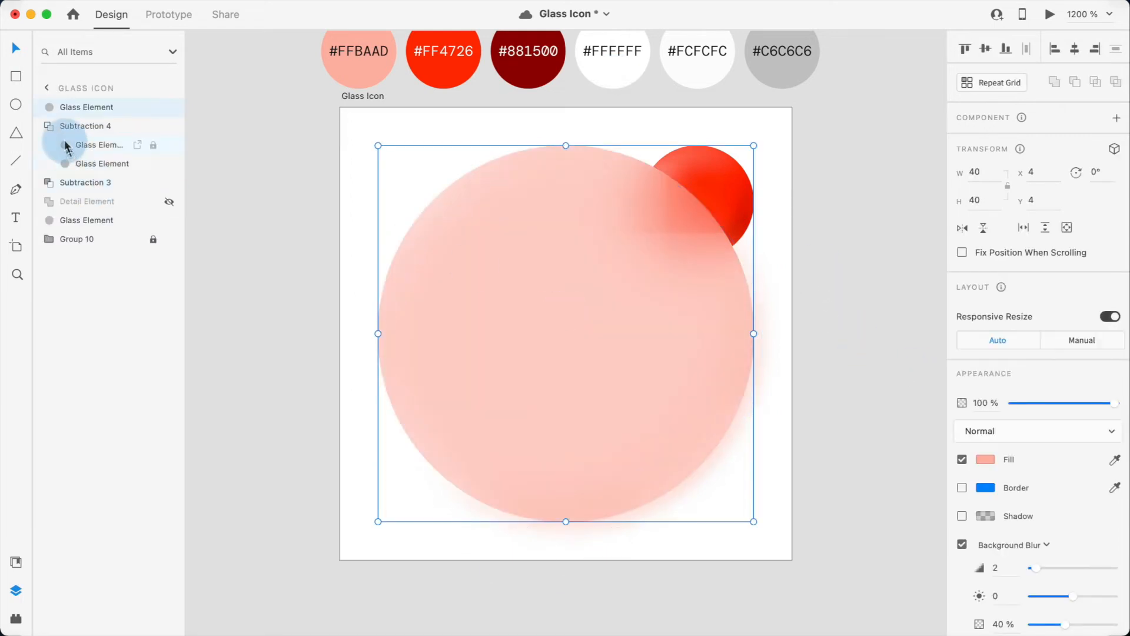
{"action": "left_click", "coordinate": [49, 127]}
{"action": "left_click", "coordinate": [48, 145], "text": "shift"}
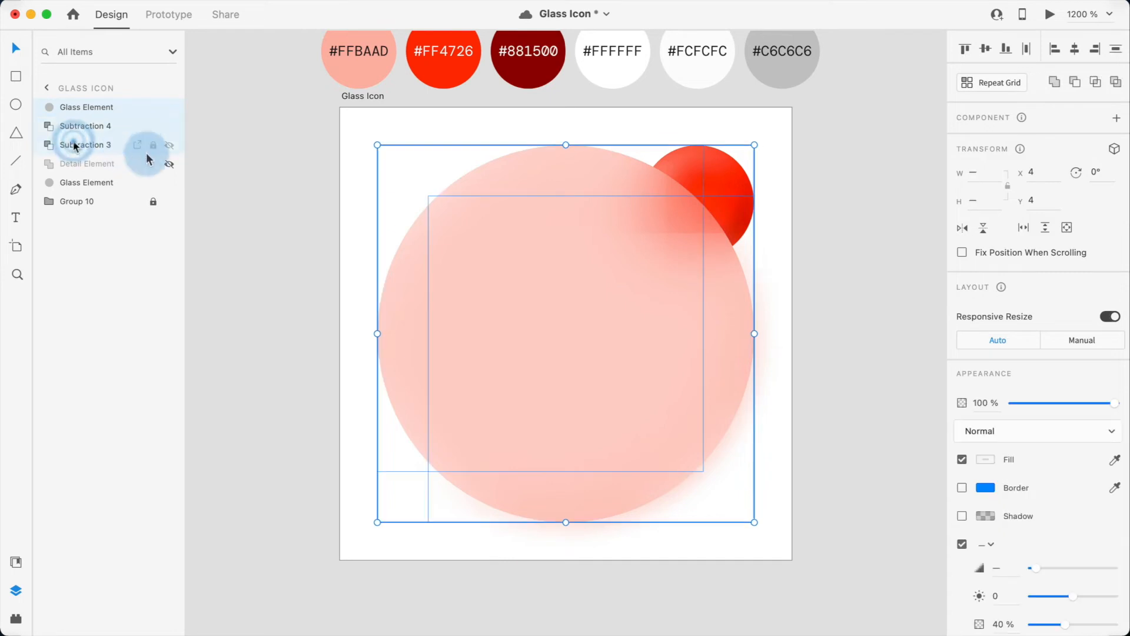
{"action": "right_click", "coordinate": [128, 110]}
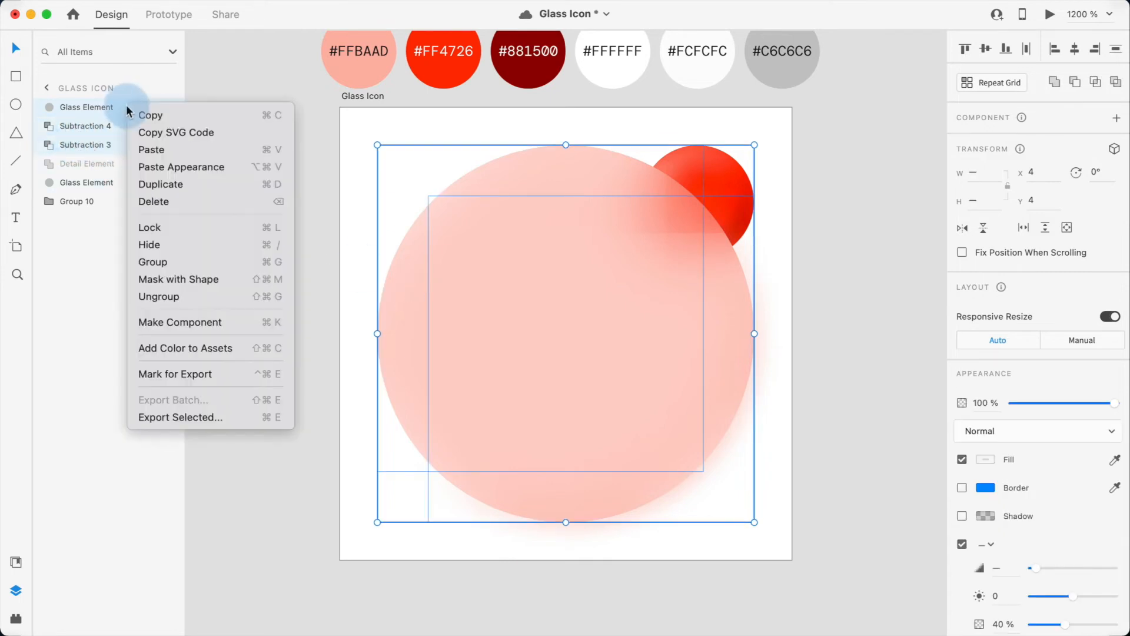
{"action": "left_click", "coordinate": [171, 281]}
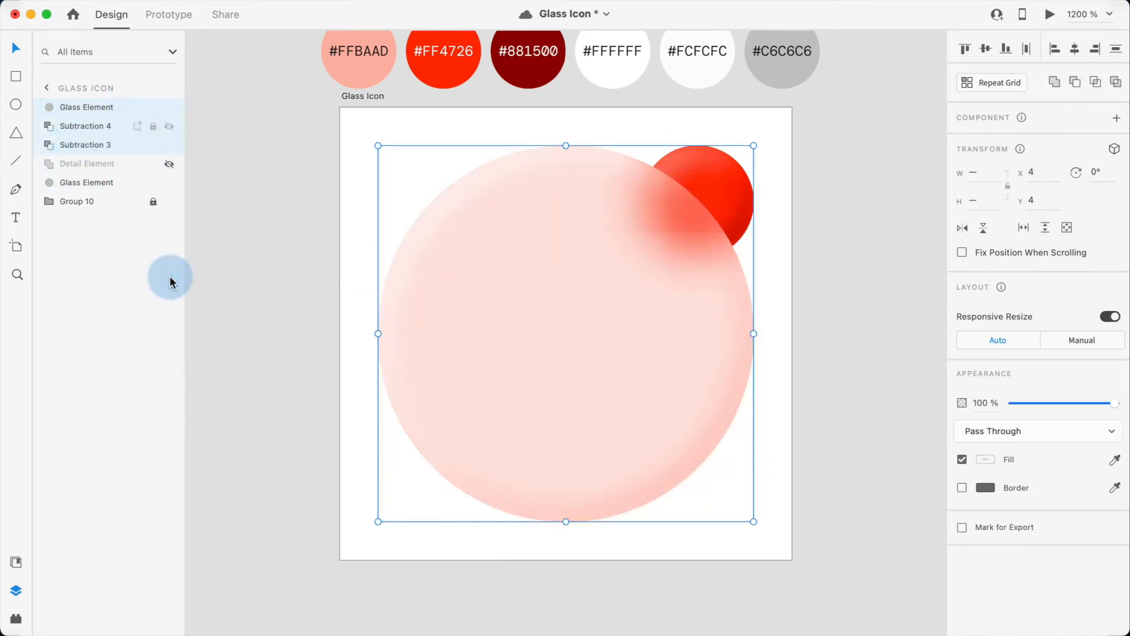
Step: Group the mask group with the Glass Element beneath the Detail Element, then unhide and select the Detail Element
{"action": "left_click", "coordinate": [298, 361]}
{"action": "left_click_drag", "start_coordinate": [400, 531], "coordinate": [522, 370]}
{"action": "key", "text": "super+g"}
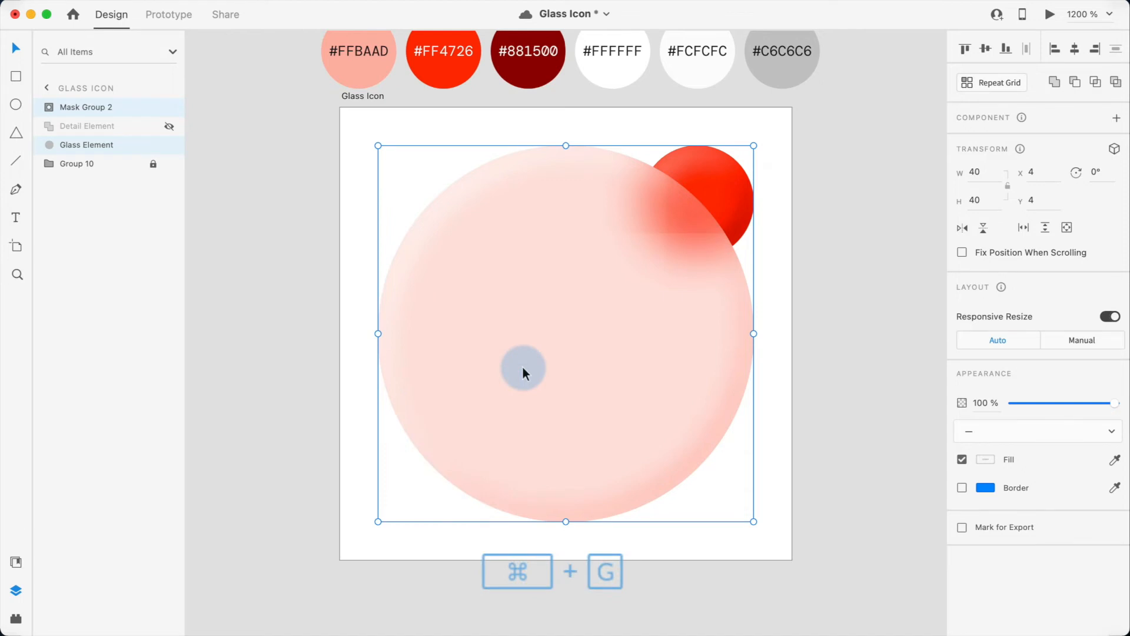
{"action": "left_click_drag", "start_coordinate": [75, 106], "coordinate": [75, 128]}
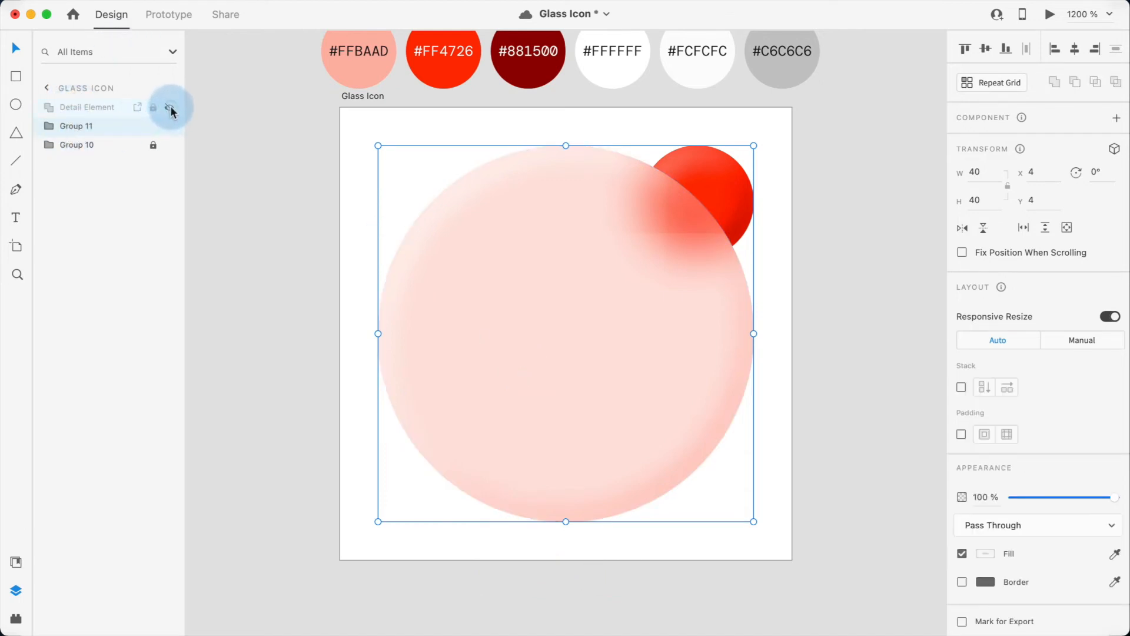
{"action": "left_click", "coordinate": [170, 108]}
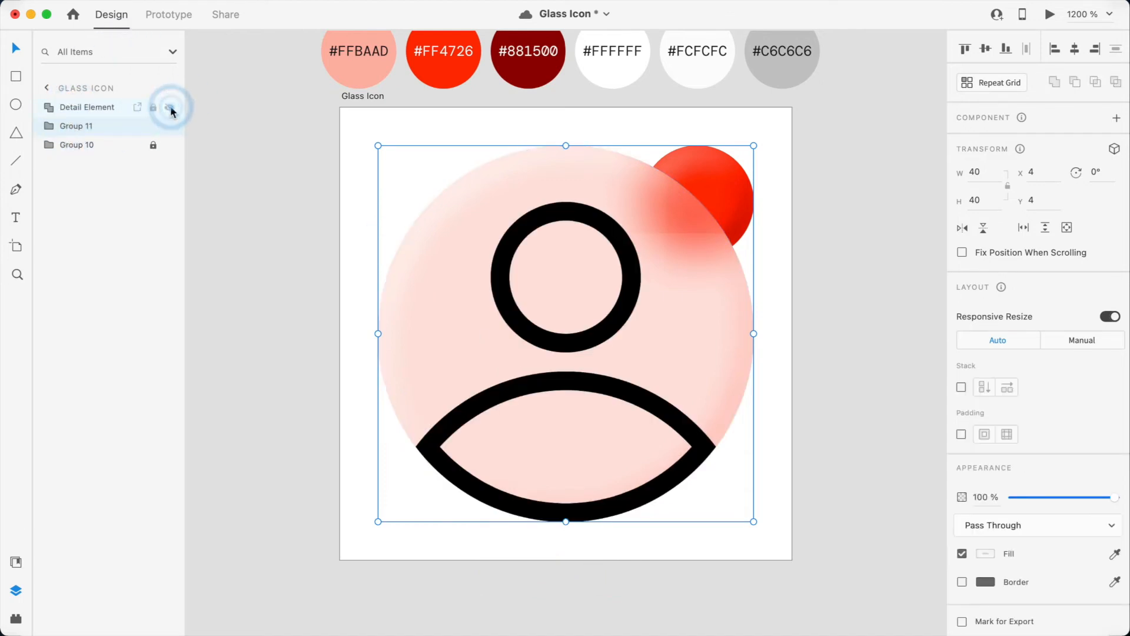
{"action": "left_click", "coordinate": [504, 290]}
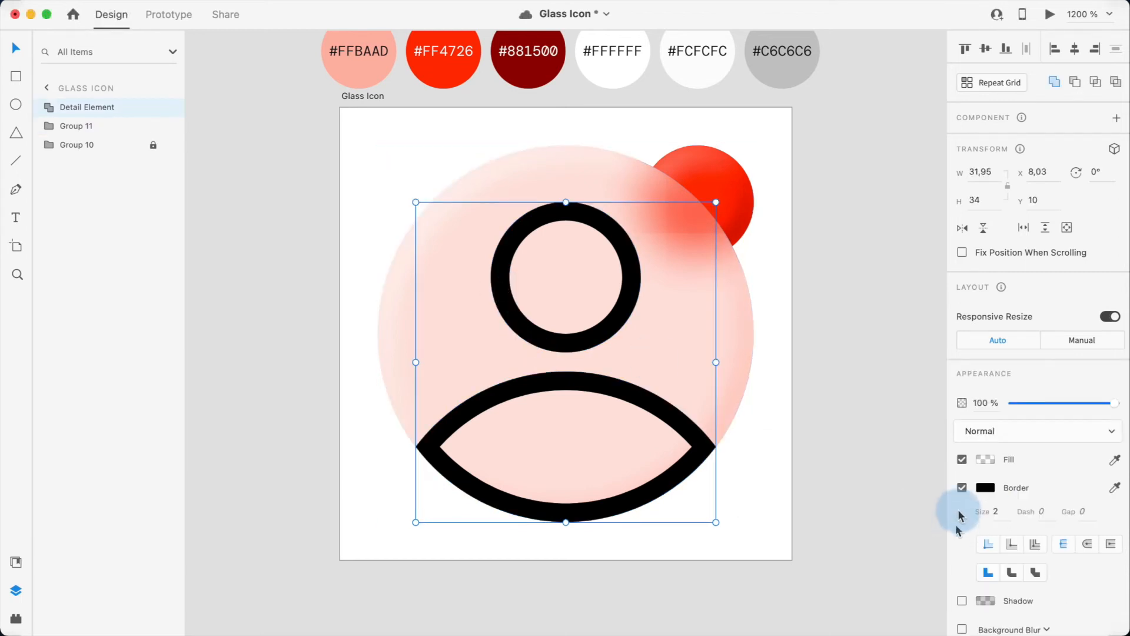
Step: Remove the Detail Element's border and fill it with #FCFCFC sampled from the swatch
{"action": "left_click", "coordinate": [961, 487]}
{"action": "left_click", "coordinate": [1114, 461]}
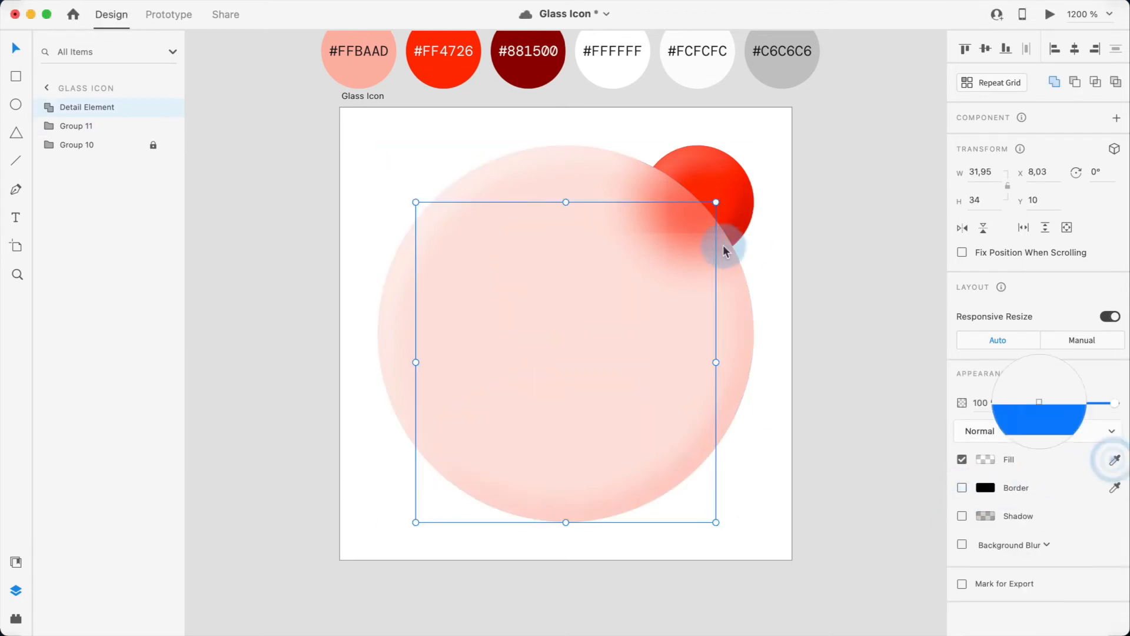
{"action": "left_click", "coordinate": [697, 68]}
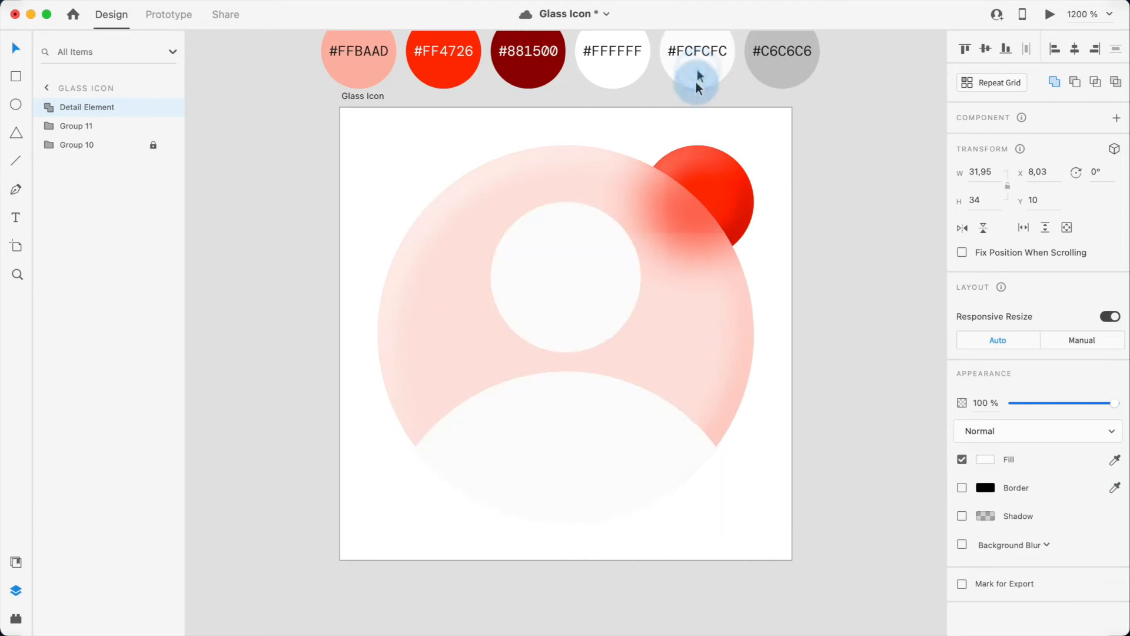
Step: Add a drop shadow to the Detail Element, coloured #881500 at 32% opacity
{"action": "left_click", "coordinate": [824, 380]}
{"action": "left_click", "coordinate": [578, 284]}
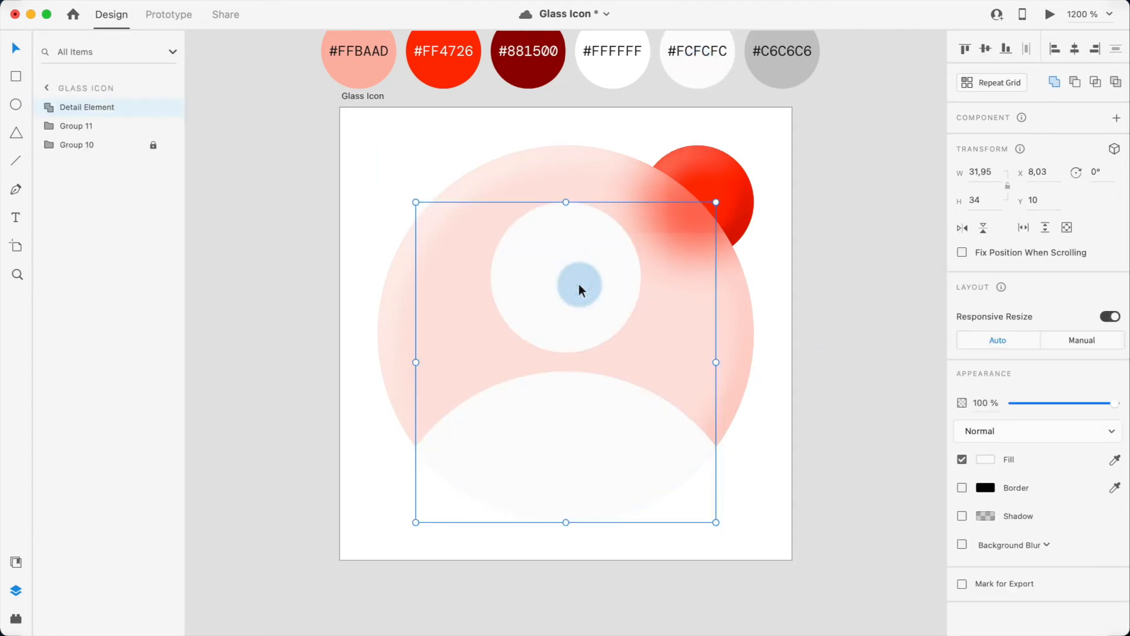
{"action": "key", "text": "super"}
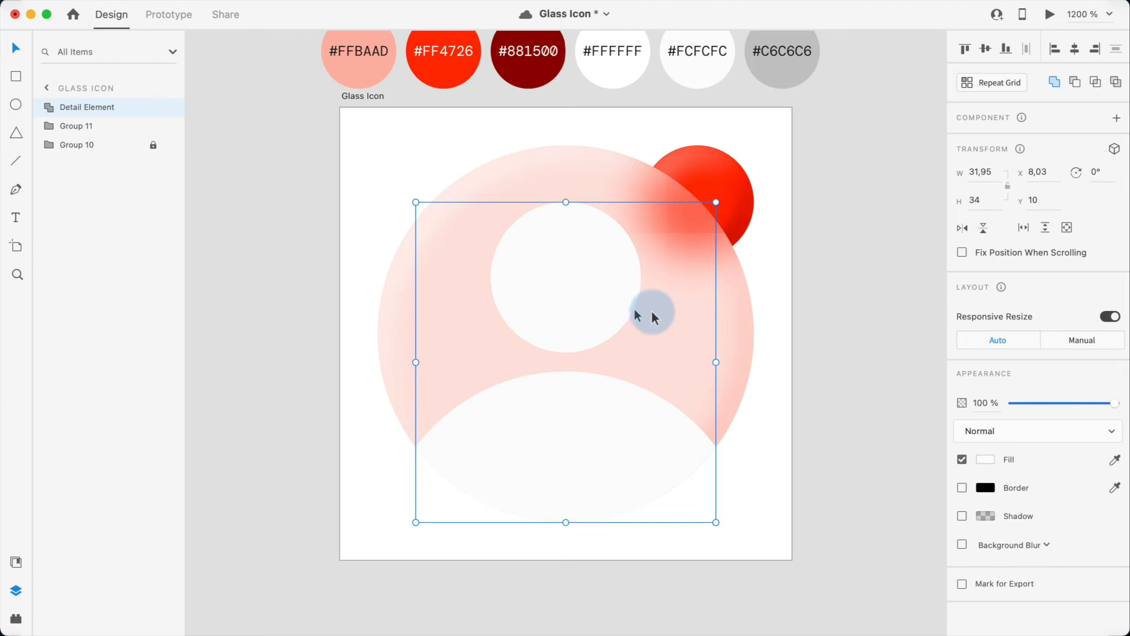
{"action": "left_click", "coordinate": [962, 516]}
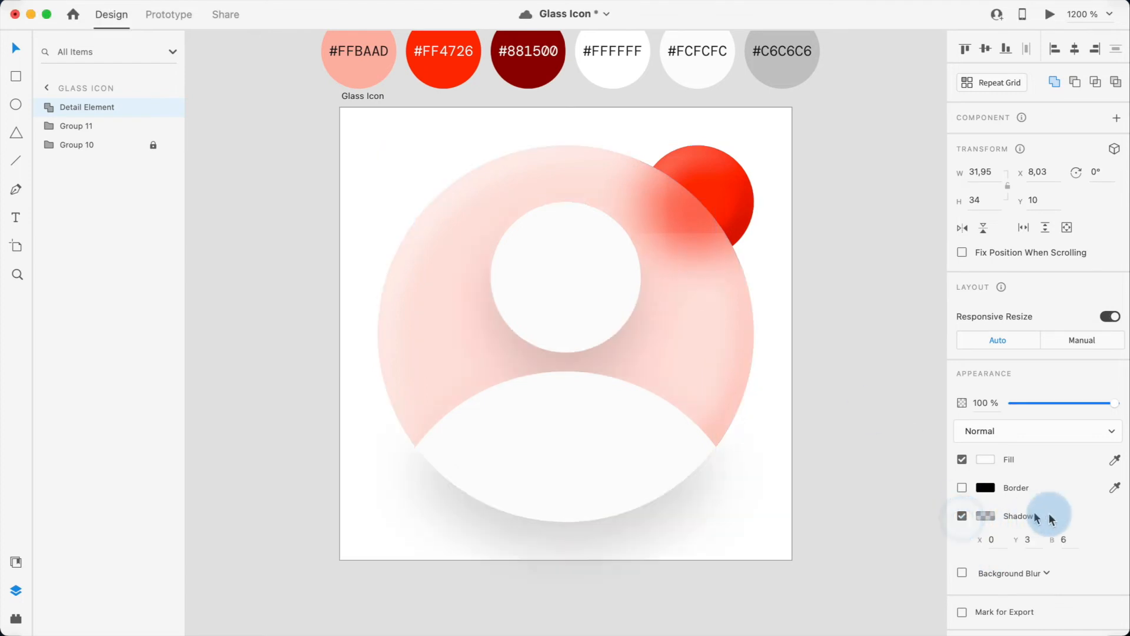
{"action": "left_click", "coordinate": [985, 516]}
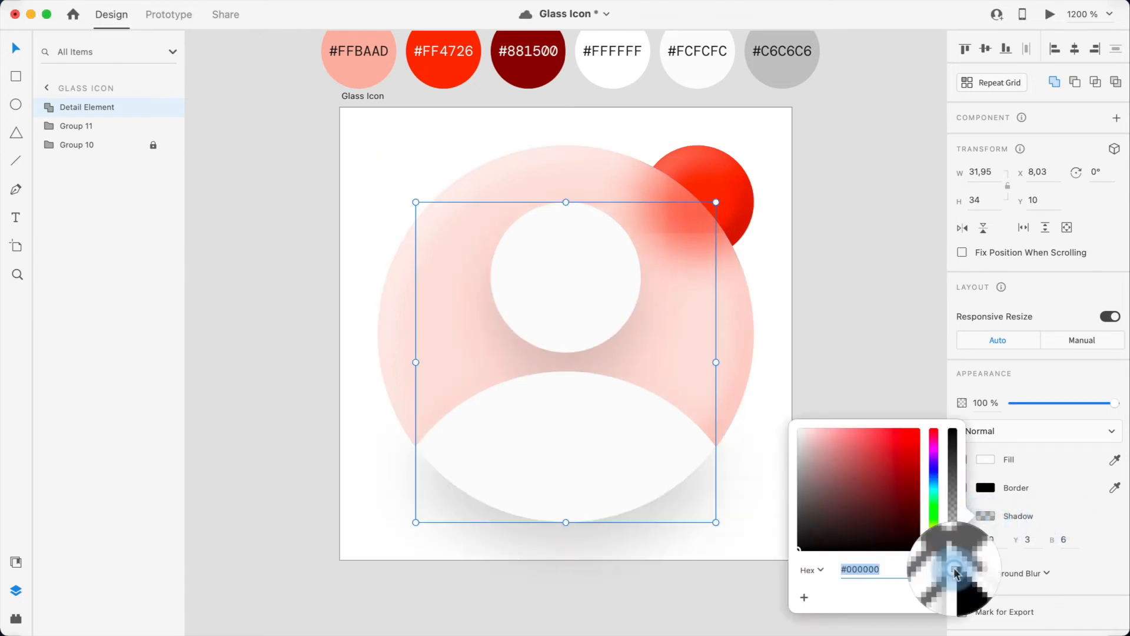
{"action": "left_click", "coordinate": [521, 62]}
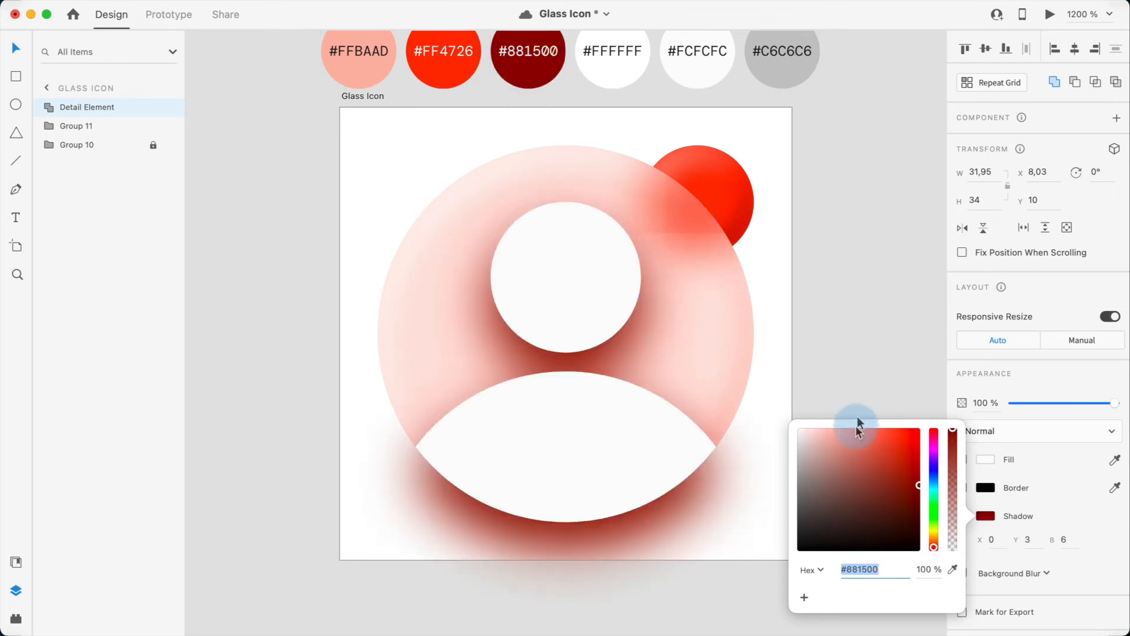
{"action": "left_click", "coordinate": [931, 575]}
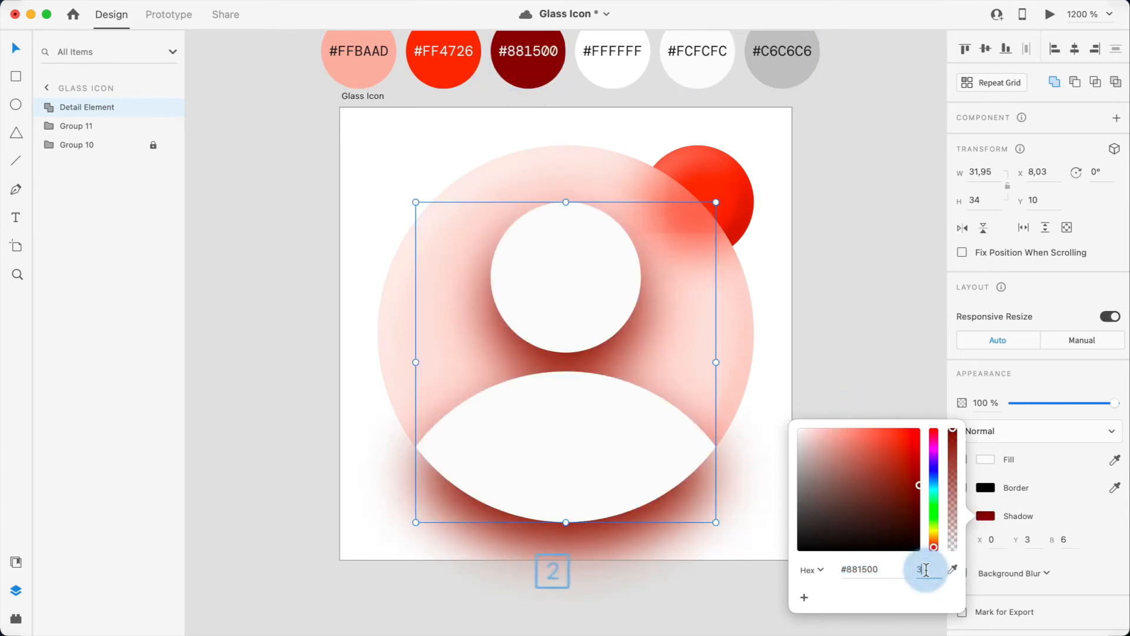
{"action": "type", "text": "32"}
{"action": "key", "text": "Return"}
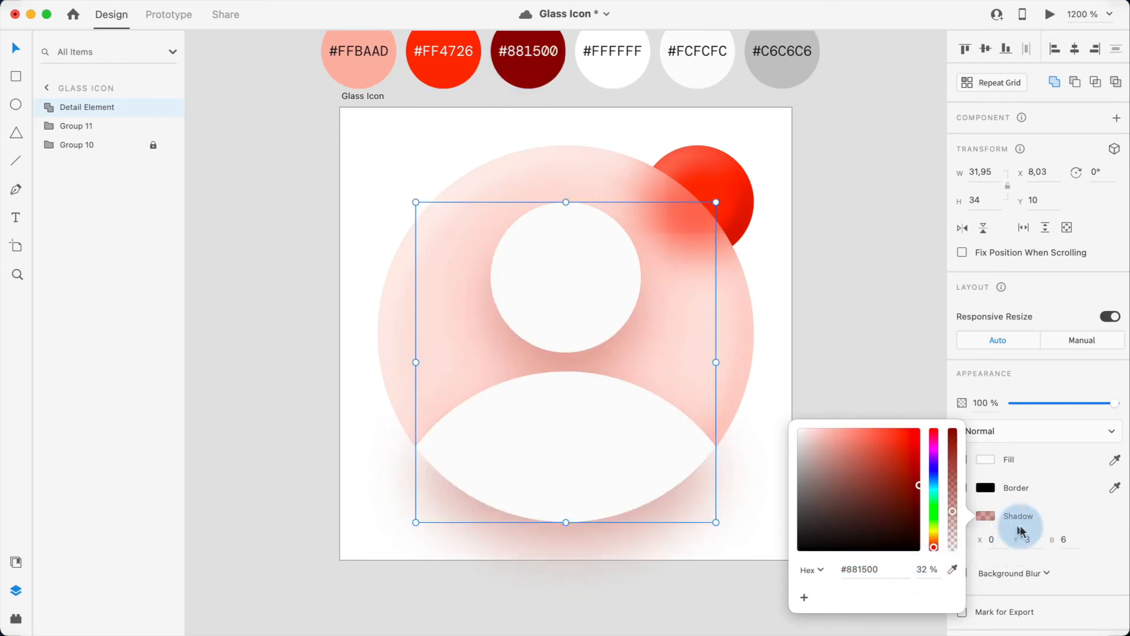
Step: Set the Detail Element's shadow Y offset to 1 and blur to 2
{"action": "left_click", "coordinate": [1028, 539]}
{"action": "type", "text": "1"}
{"action": "key", "text": "Tab"}
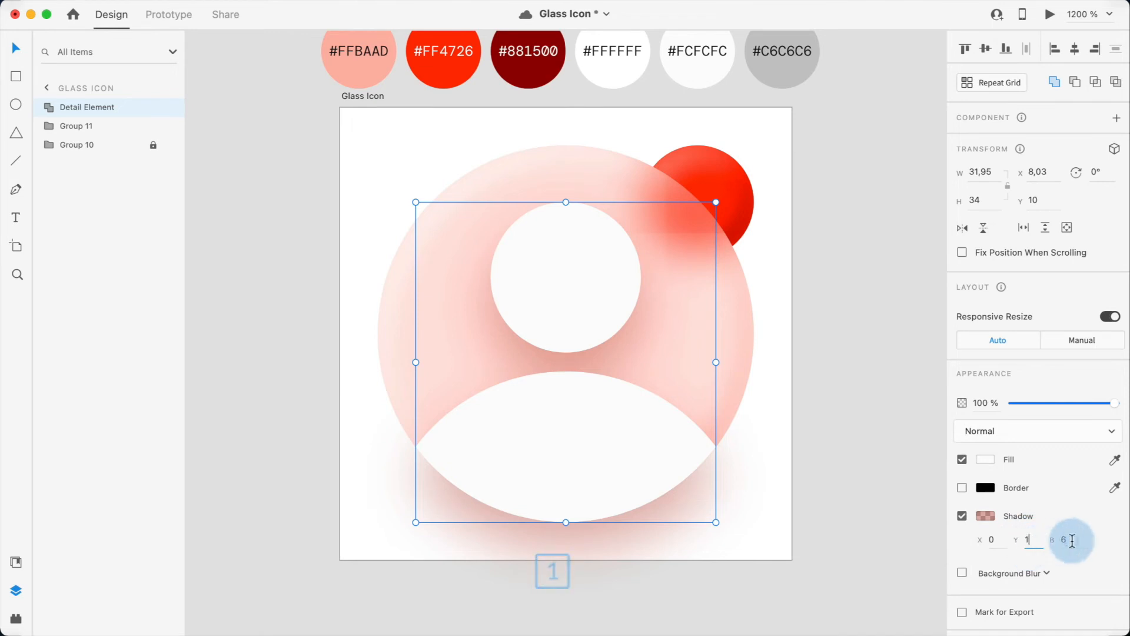
{"action": "type", "text": "2"}
{"action": "key", "text": "Return"}
{"action": "left_click", "coordinate": [899, 393]}
{"action": "left_click", "coordinate": [857, 372]}
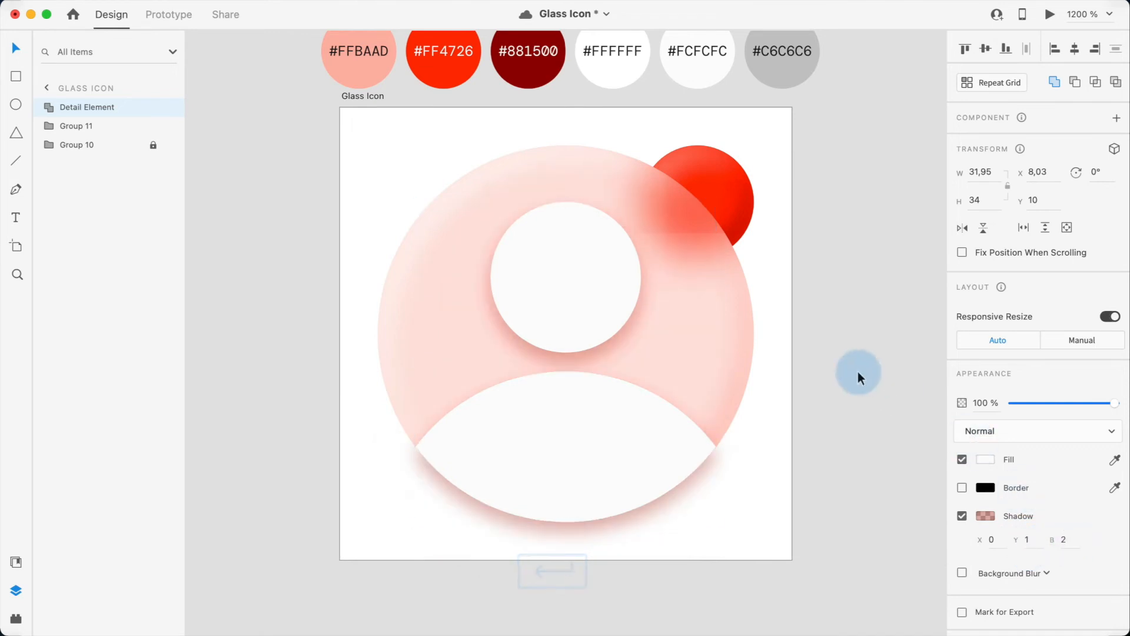
Step: Paste a copy of the Detail Element on top and turn off its shadow
{"action": "left_click", "coordinate": [586, 301]}
{"action": "key", "text": "super+v"}
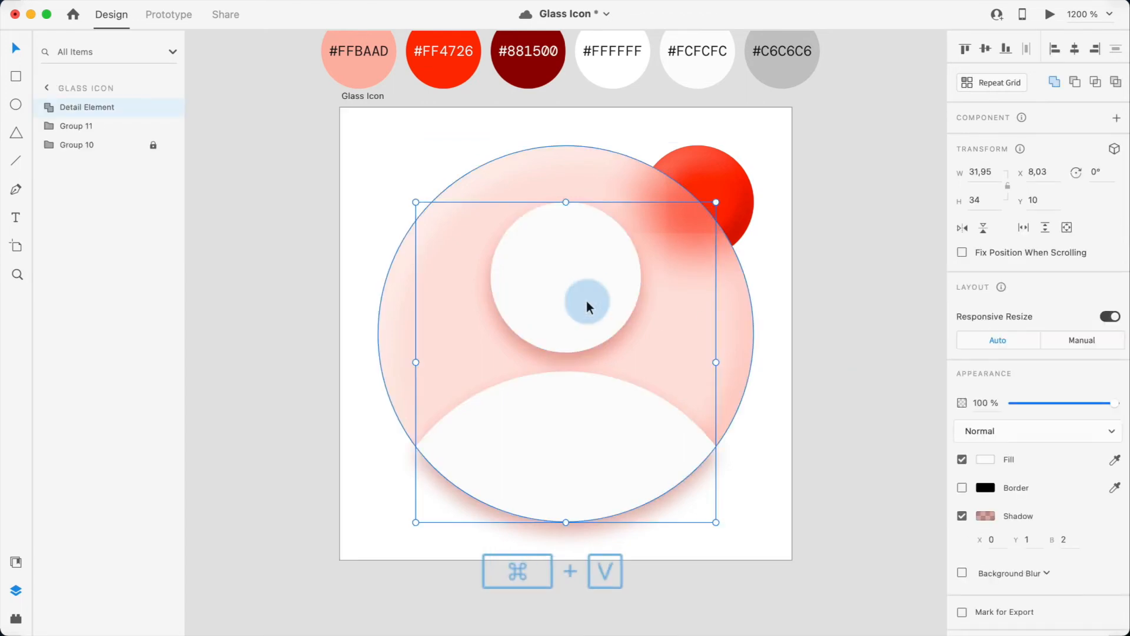
{"action": "left_click", "coordinate": [961, 515]}
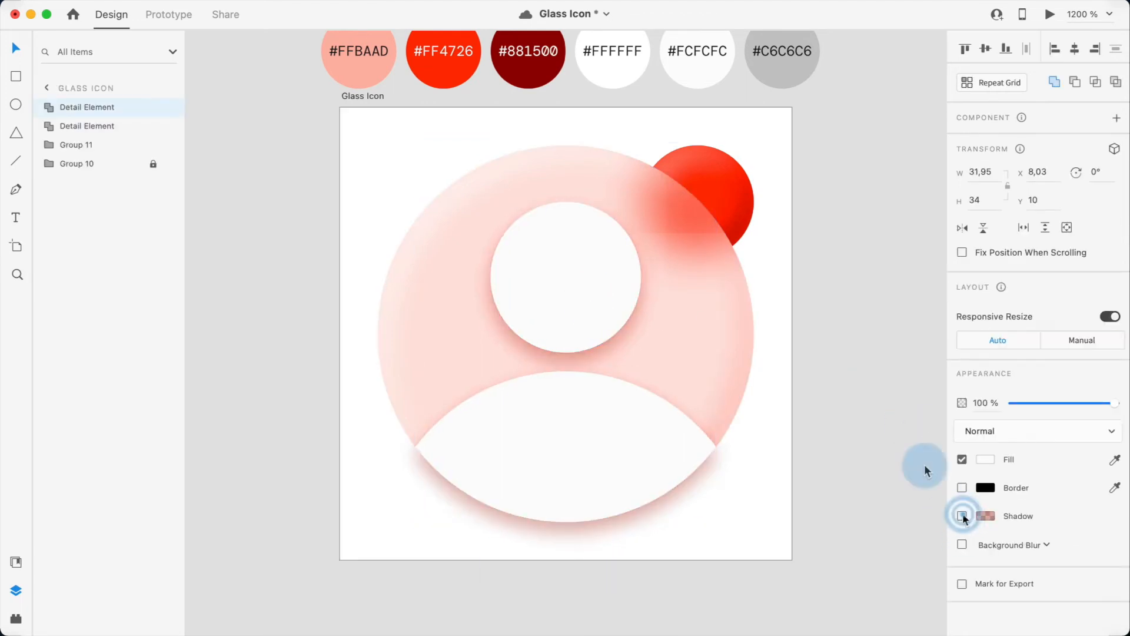
Step: Duplicate the shadowless copy, nudge the duplicate one step left and up, and subtract it from the copy
{"action": "left_click", "coordinate": [570, 275]}
{"action": "key", "text": "super+c"}
{"action": "key", "text": "Left"}
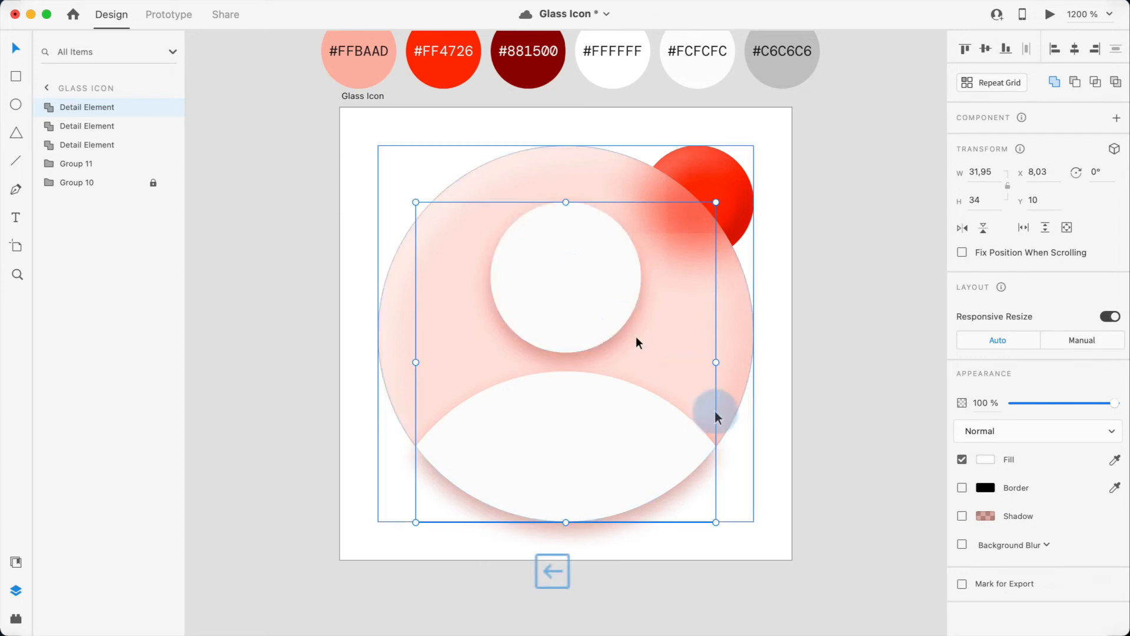
{"action": "key", "text": "Up"}
{"action": "left_click", "coordinate": [711, 454], "text": "shift"}
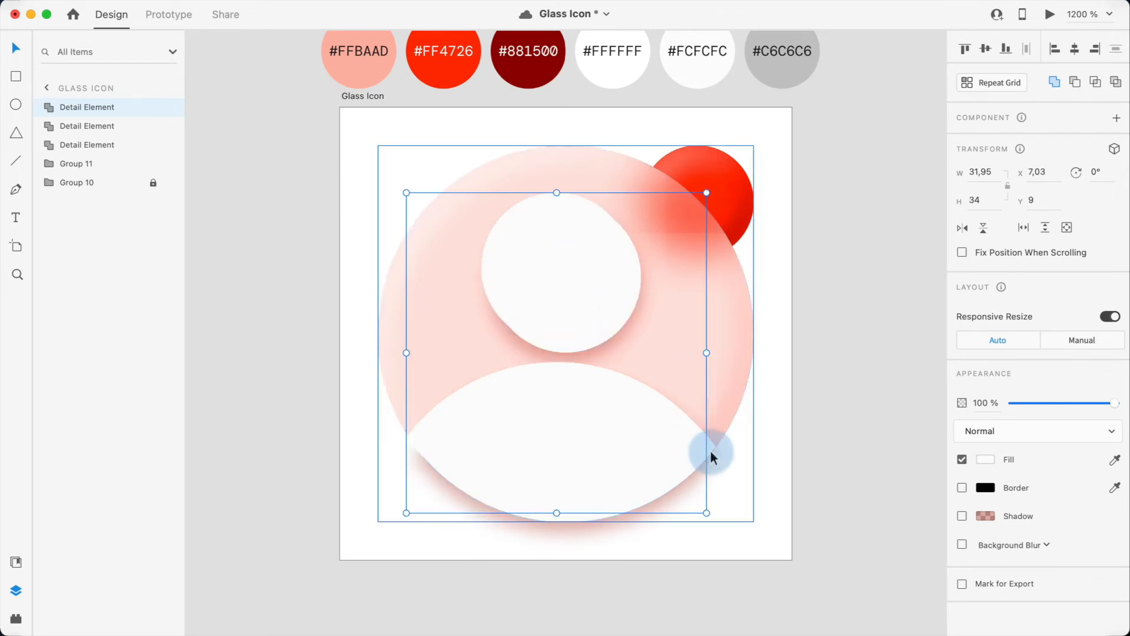
{"action": "left_click", "coordinate": [1075, 85]}
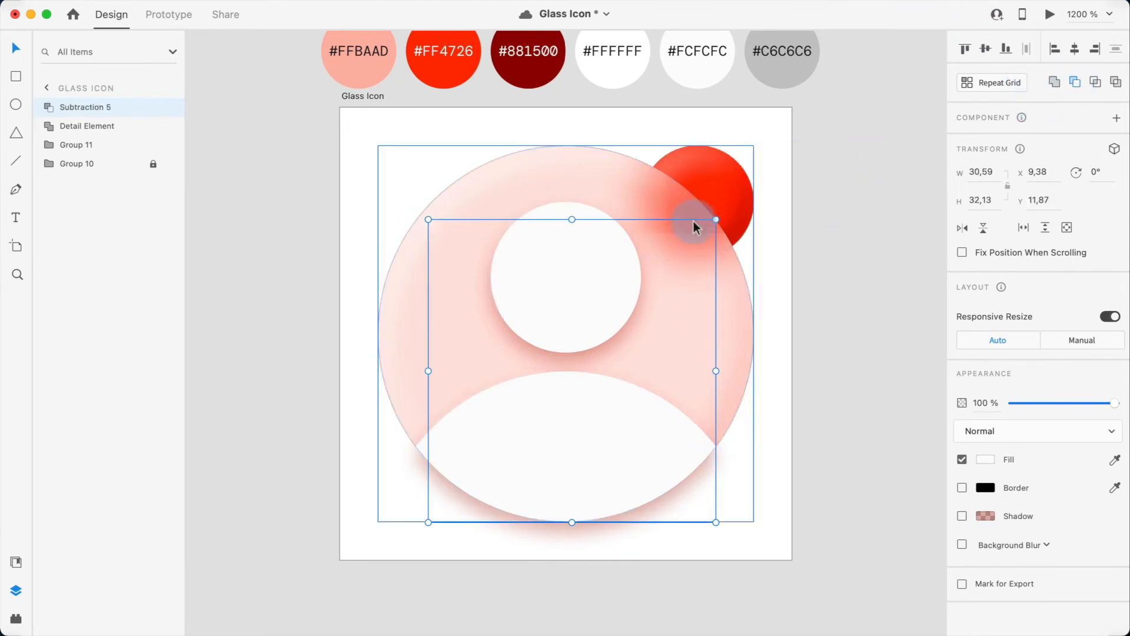
Step: Fill the subtraction with #C6C6C6 and apply an object blur of 1
{"action": "key", "text": "i"}
{"action": "left_click", "coordinate": [766, 72]}
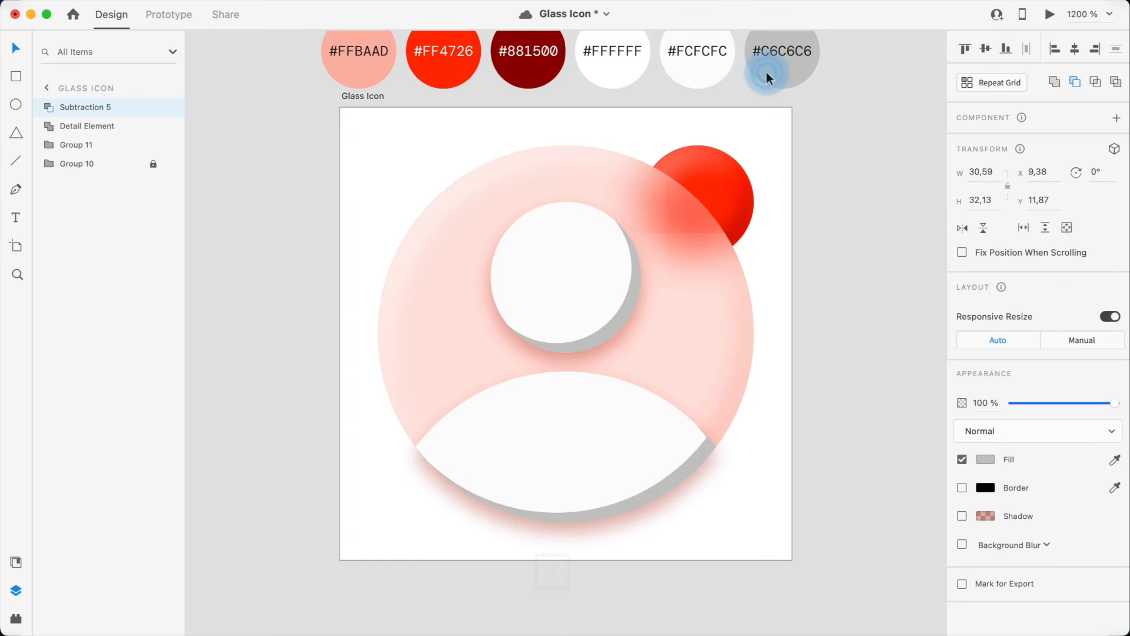
{"action": "left_click", "coordinate": [962, 545]}
{"action": "left_click", "coordinate": [998, 545]}
{"action": "left_click", "coordinate": [997, 560]}
{"action": "type", "text": "10"}
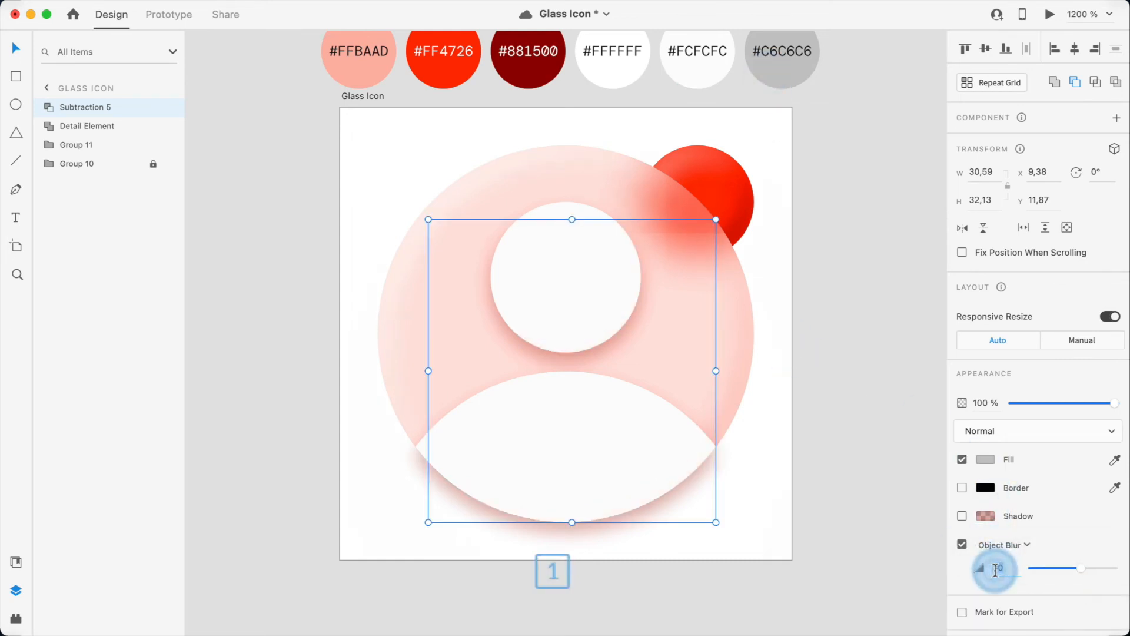
Step: Paste a copy of the subtraction and nudge its inner Detail Element two steps right and down
{"action": "key", "text": "super+v"}
{"action": "left_click", "coordinate": [114, 111]}
{"action": "left_click", "coordinate": [45, 108]}
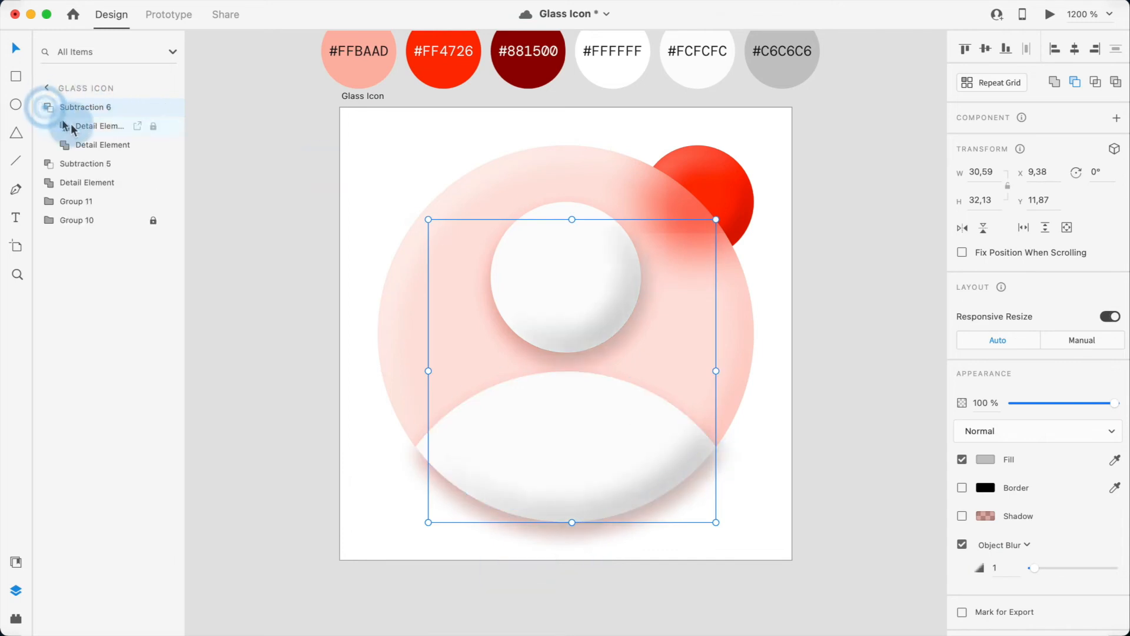
{"action": "left_click", "coordinate": [73, 127]}
{"action": "key", "text": "Right"}
{"action": "key", "text": "Down"}
{"action": "key", "text": "Right"}
{"action": "key", "text": "Down"}
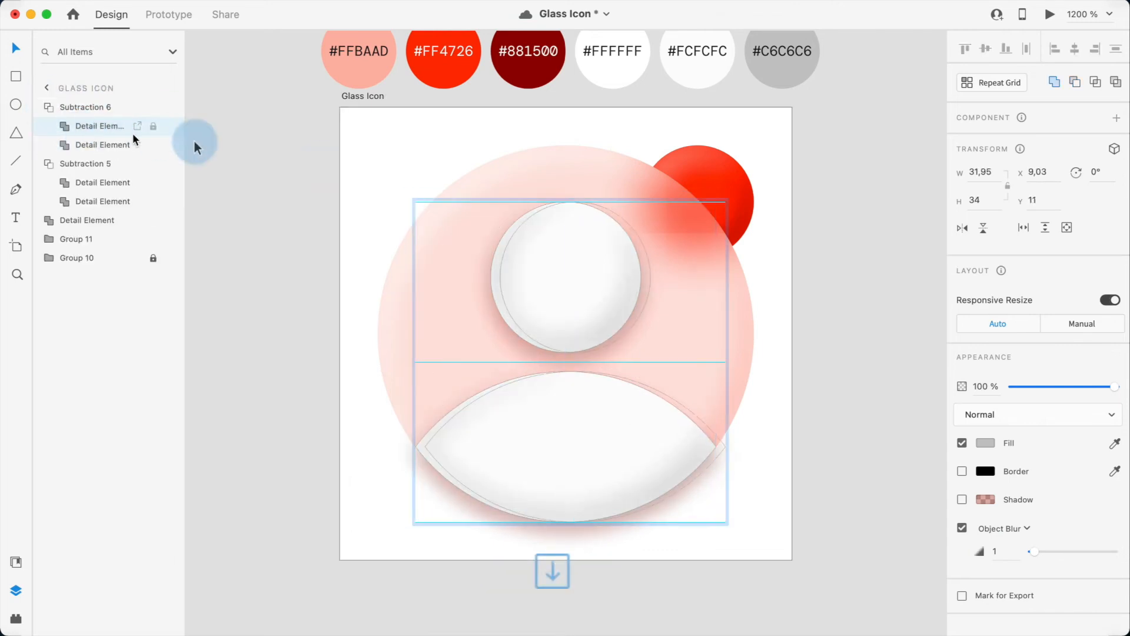
Step: Fill the new subtraction with #FFFFFF
{"action": "left_click", "coordinate": [295, 213]}
{"action": "left_click", "coordinate": [512, 239]}
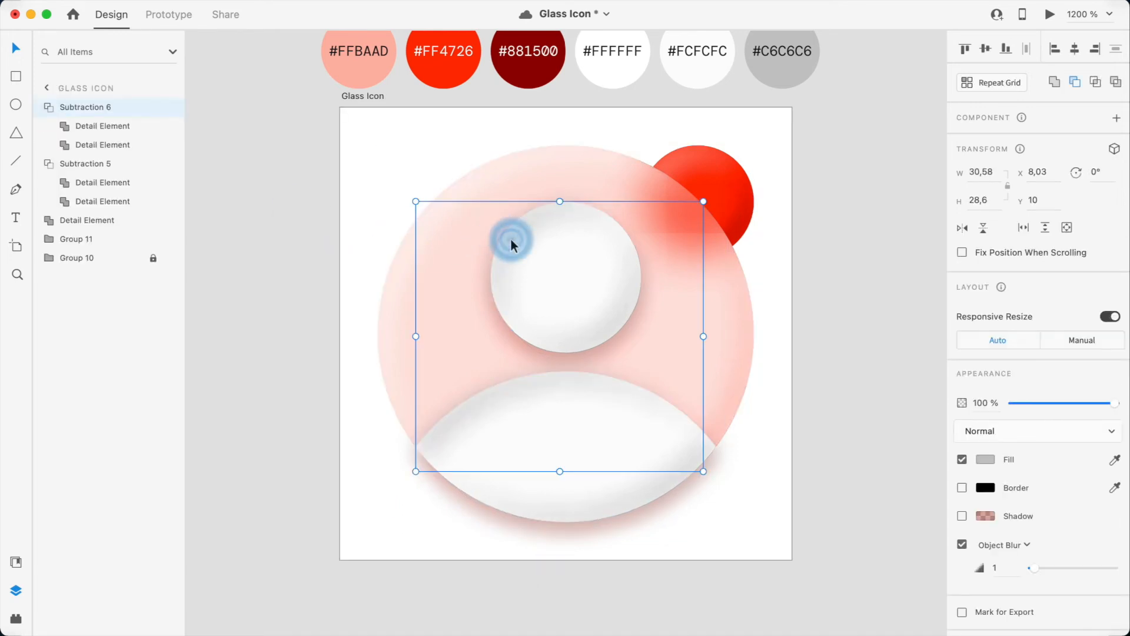
{"action": "key", "text": "i"}
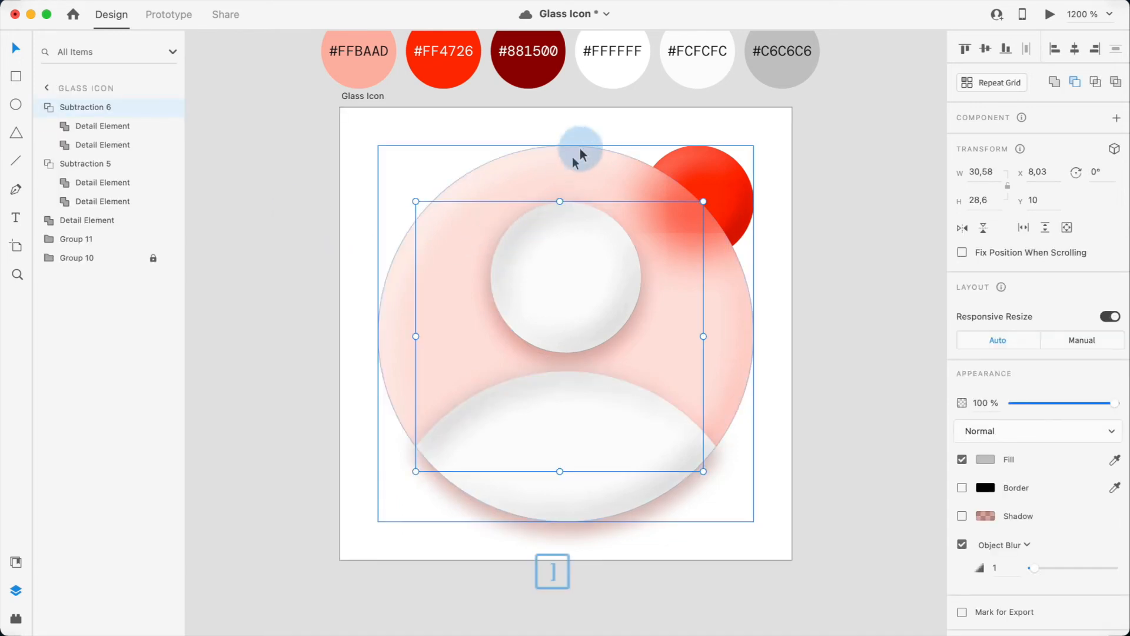
{"action": "left_click", "coordinate": [613, 69]}
Step: Paste a copy of the Detail Element on top and use it to mask both subtraction shapes
{"action": "left_click", "coordinate": [838, 327]}
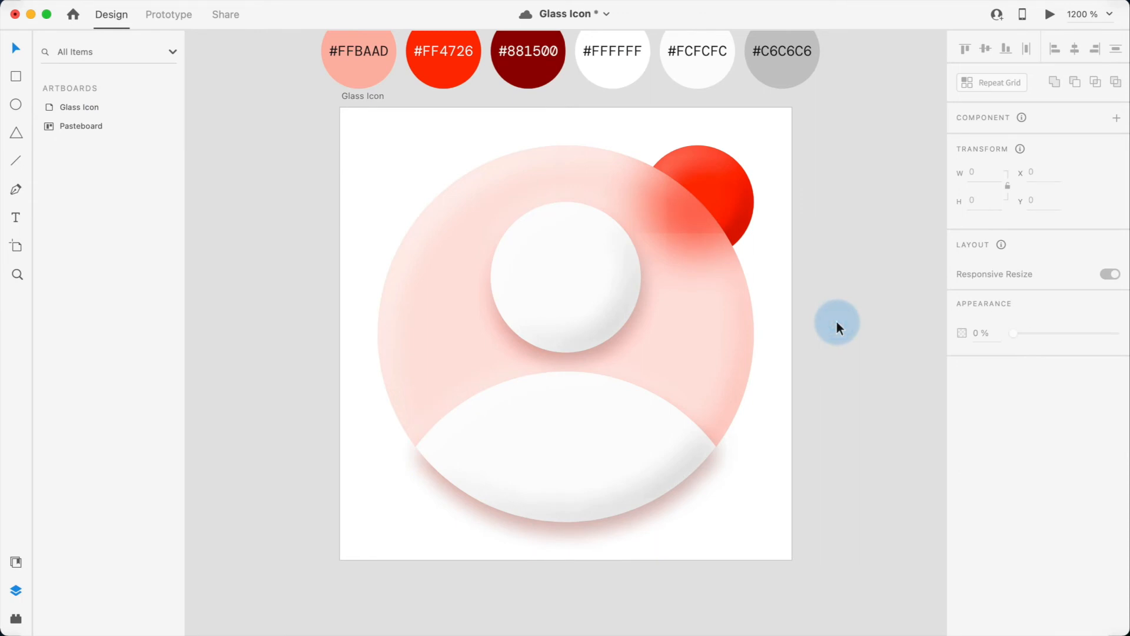
{"action": "left_click", "coordinate": [557, 471]}
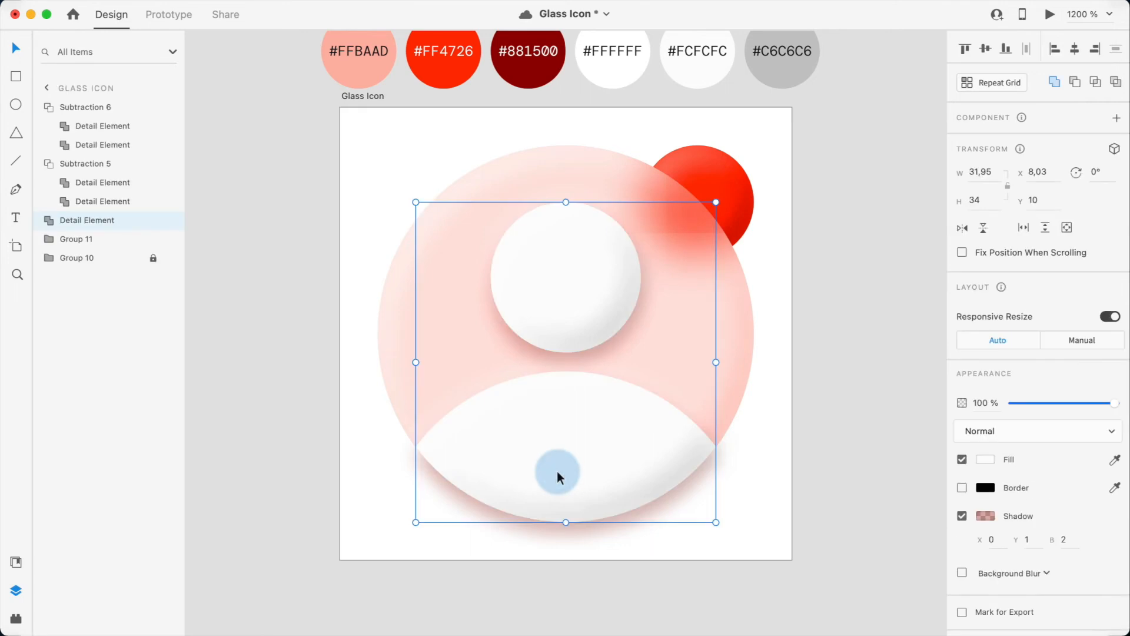
{"action": "key", "text": "super+v"}
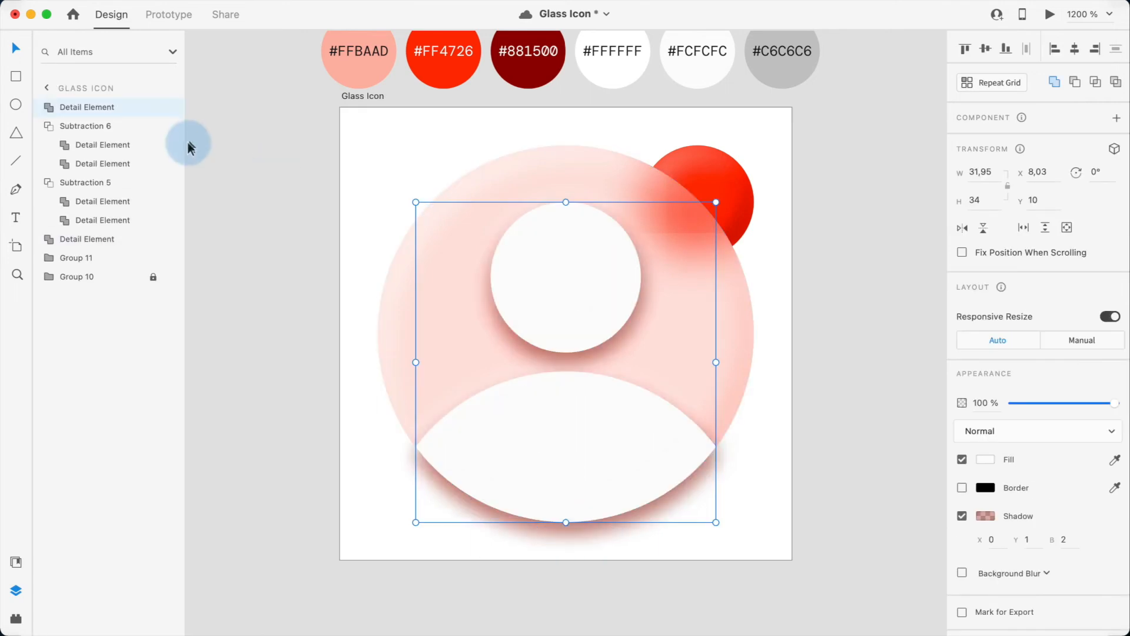
{"action": "left_click", "coordinate": [44, 182]}
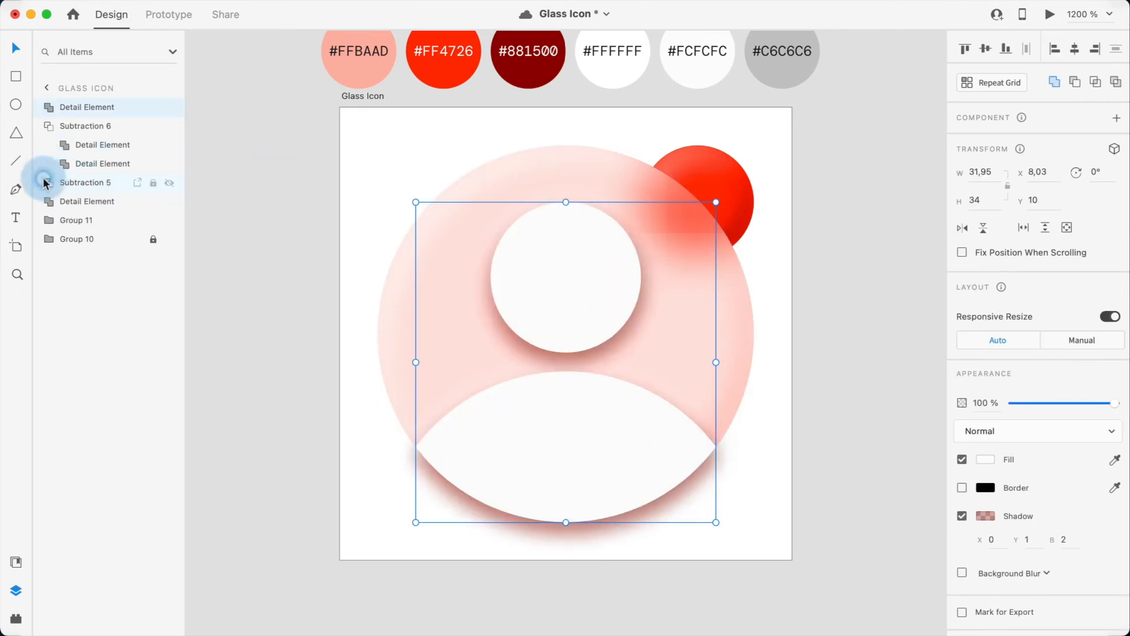
{"action": "left_click", "coordinate": [48, 126]}
{"action": "left_click", "coordinate": [83, 143], "text": "shift"}
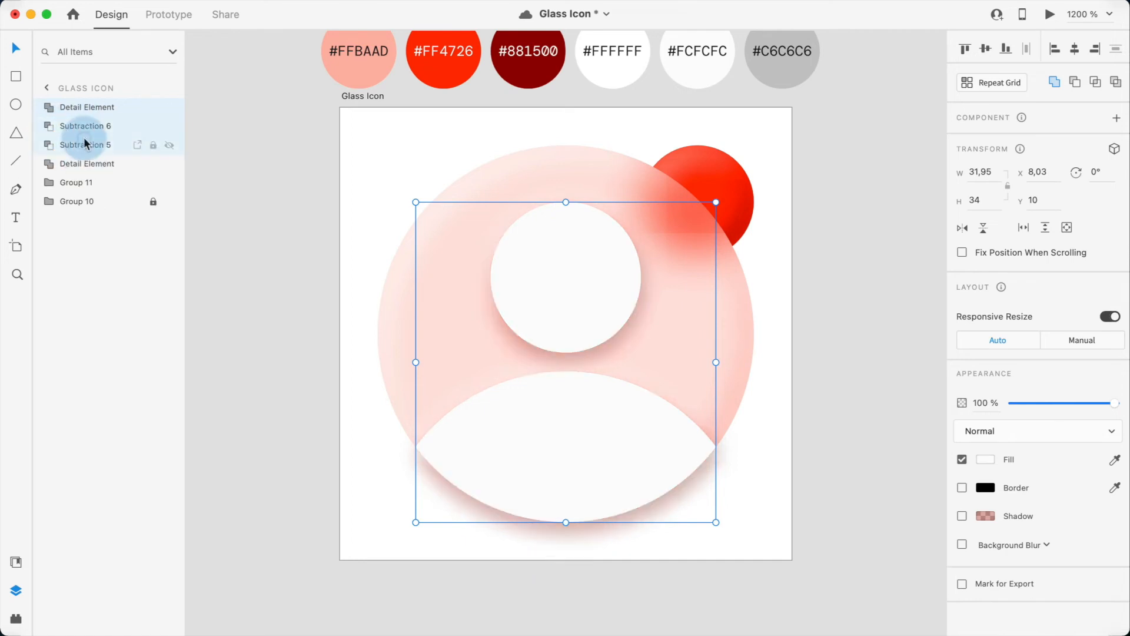
{"action": "right_click", "coordinate": [84, 140]}
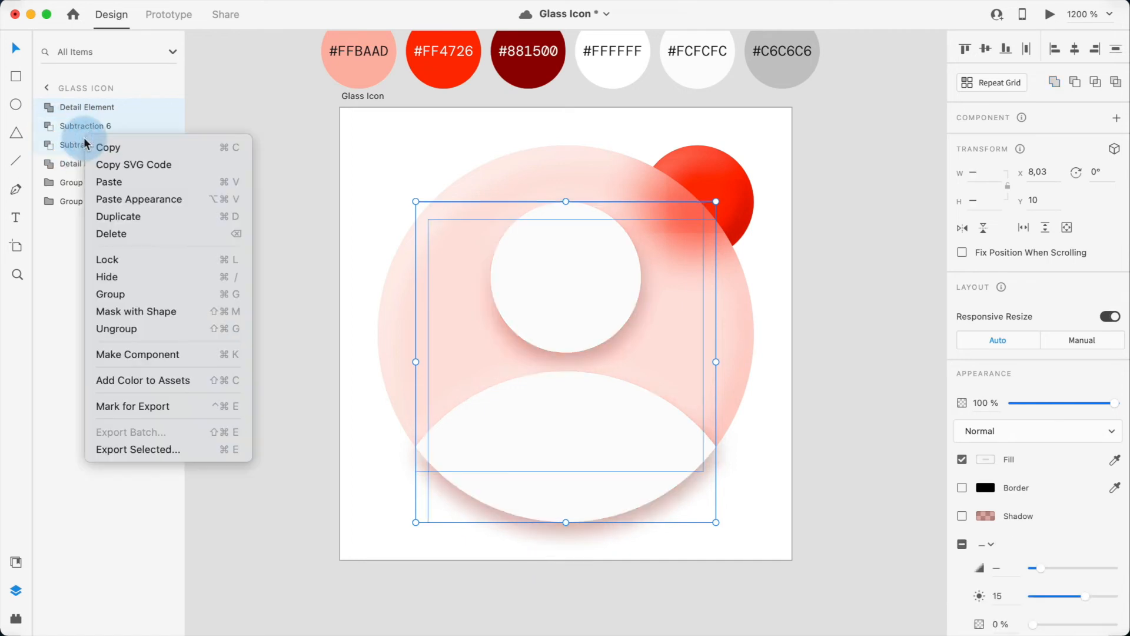
{"action": "left_click", "coordinate": [125, 311]}
Step: Paste a copy of the Glass Element on top of the layers
{"action": "left_click", "coordinate": [235, 352]}
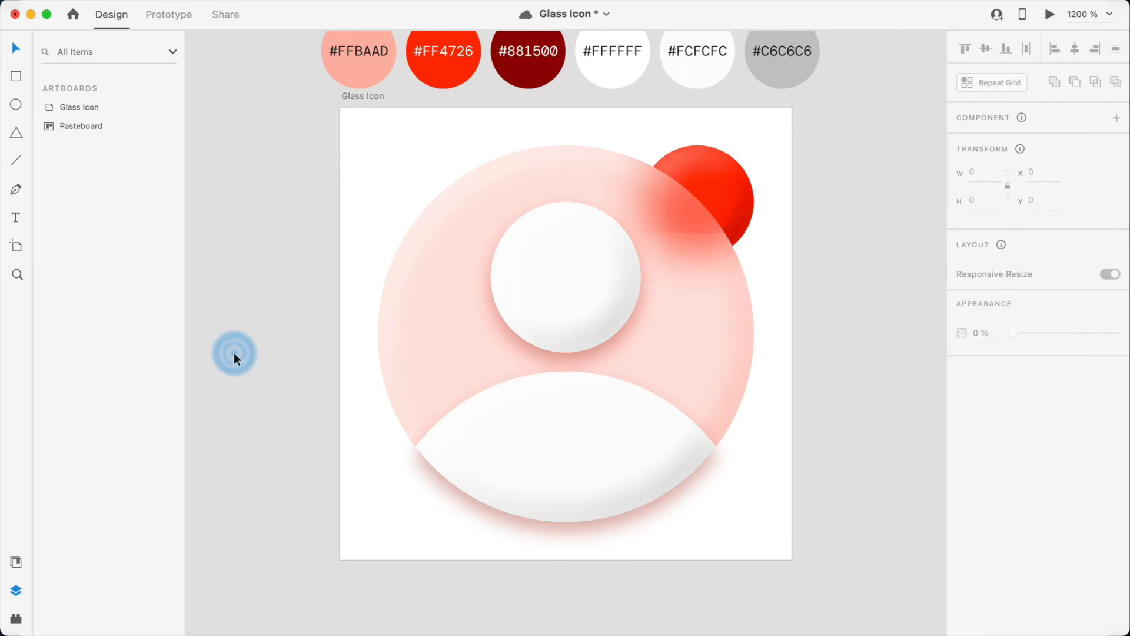
{"action": "left_click", "coordinate": [433, 317], "text": "super"}
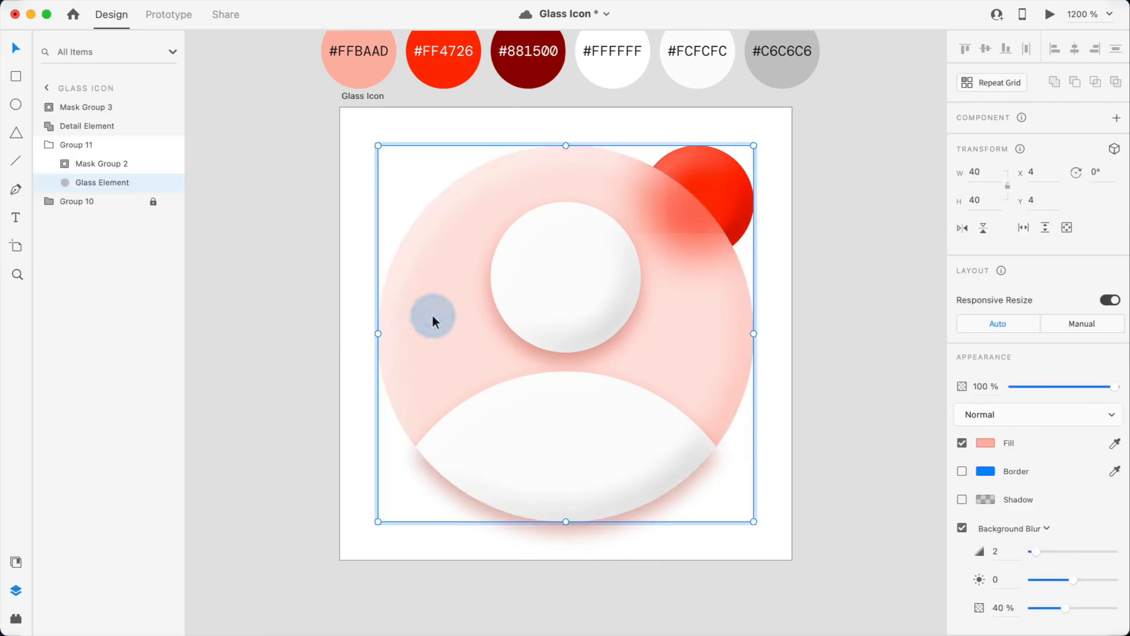
{"action": "left_click", "coordinate": [312, 274]}
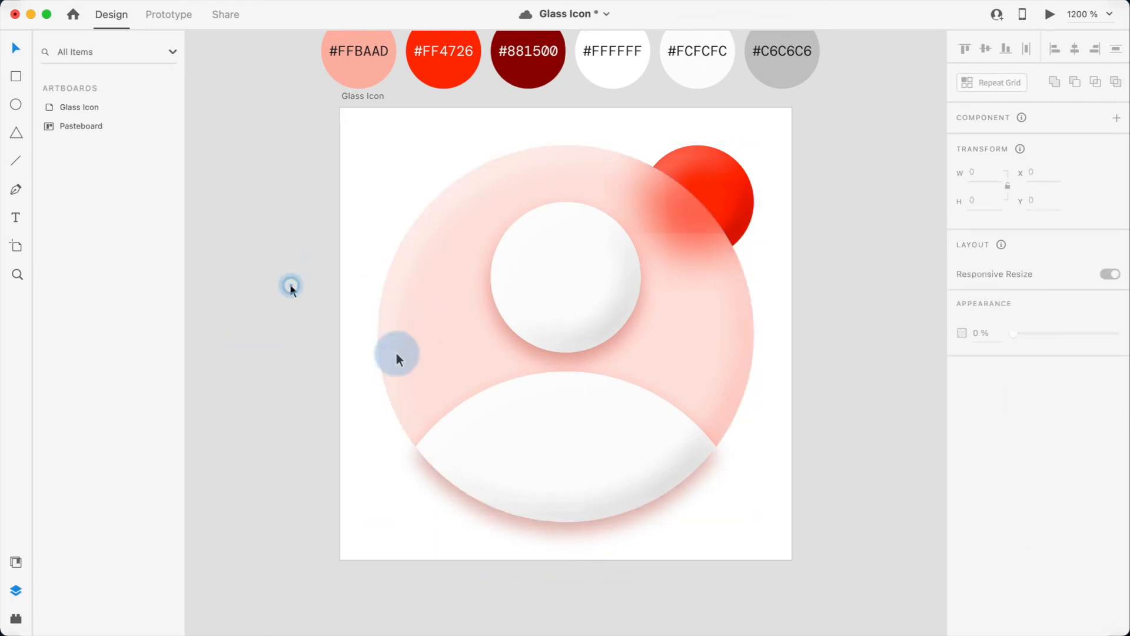
{"action": "left_click", "coordinate": [529, 447]}
{"action": "key", "text": "super+v"}
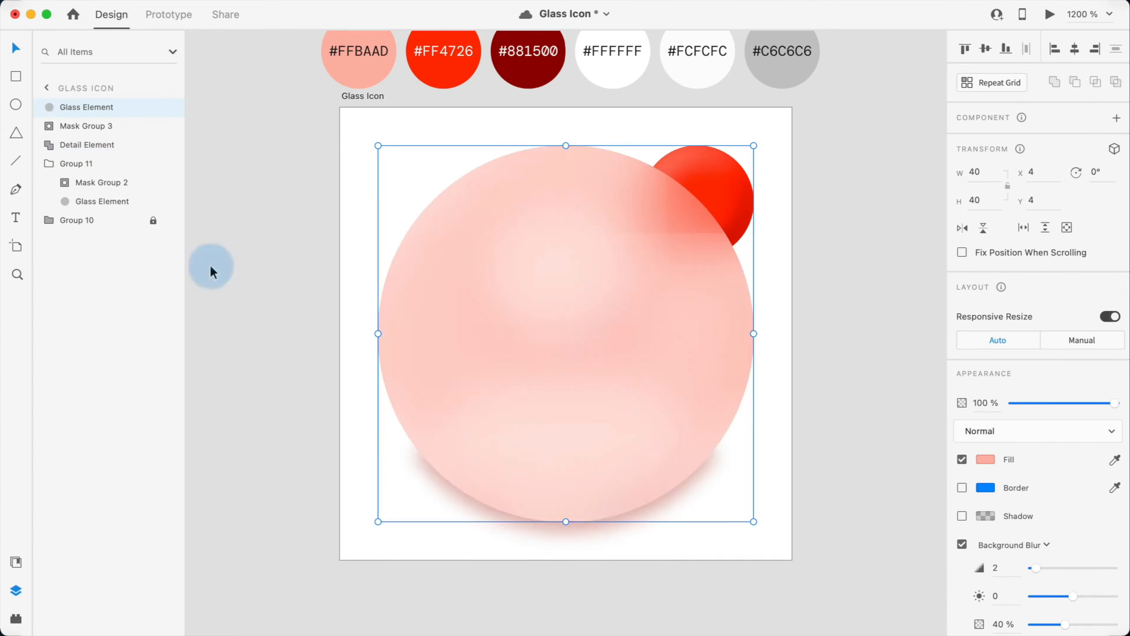
Step: Mask the shadowed Detail Element with the pasted Glass Element and move that mask group beneath Mask Group 3
{"action": "left_click", "coordinate": [68, 144], "text": "super"}
{"action": "right_click", "coordinate": [67, 145]}
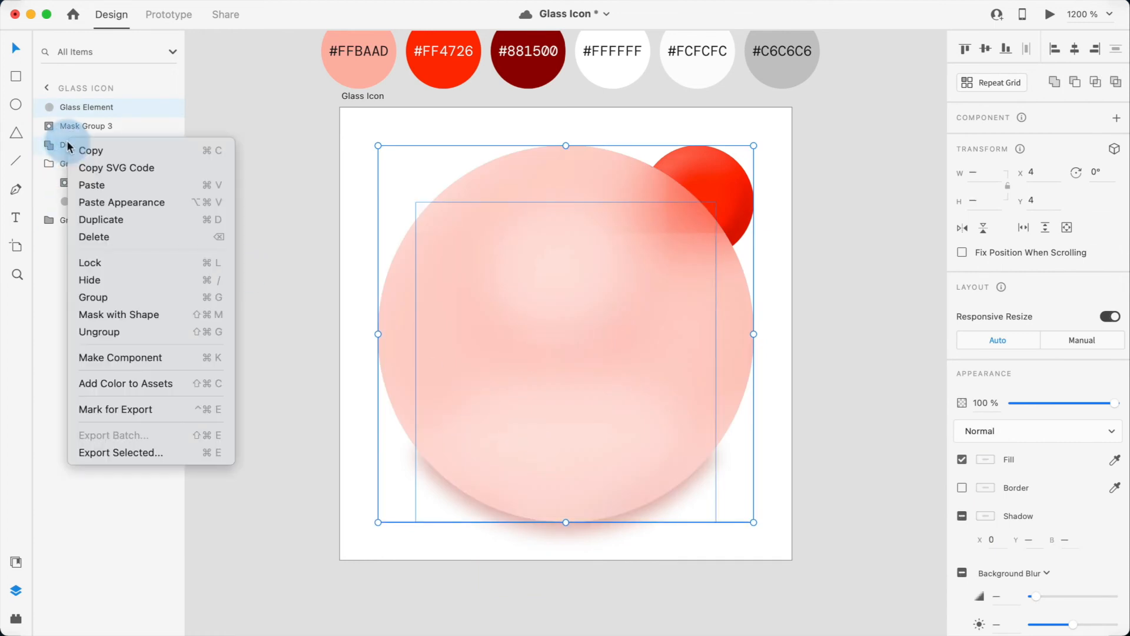
{"action": "left_click", "coordinate": [113, 313]}
{"action": "left_click", "coordinate": [80, 106]}
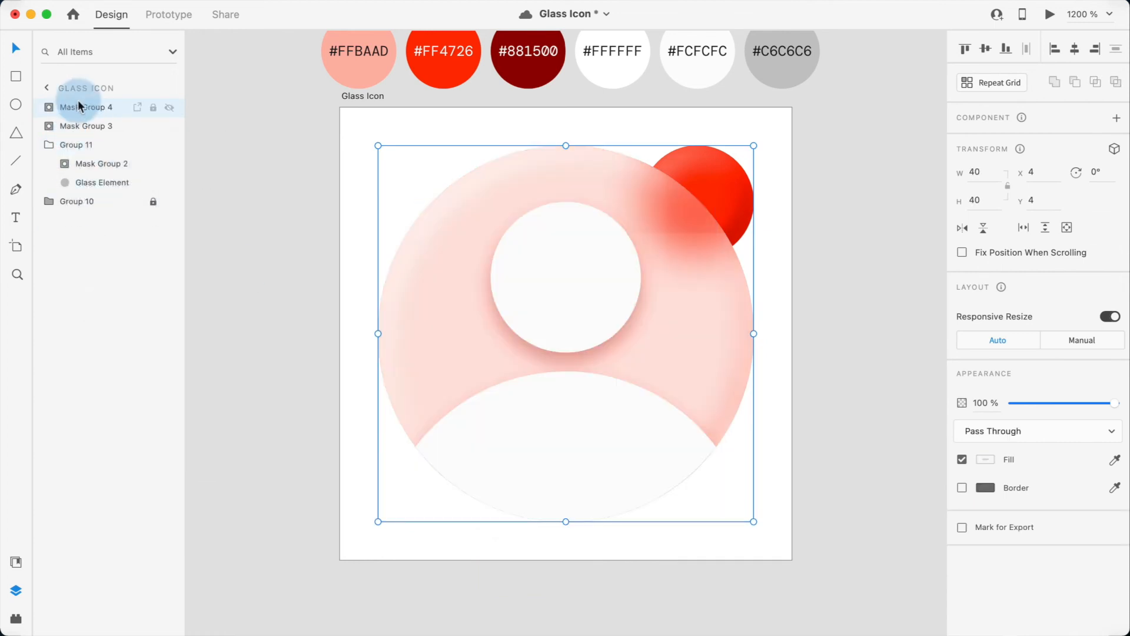
{"action": "left_click_drag", "start_coordinate": [80, 107], "coordinate": [82, 133]}
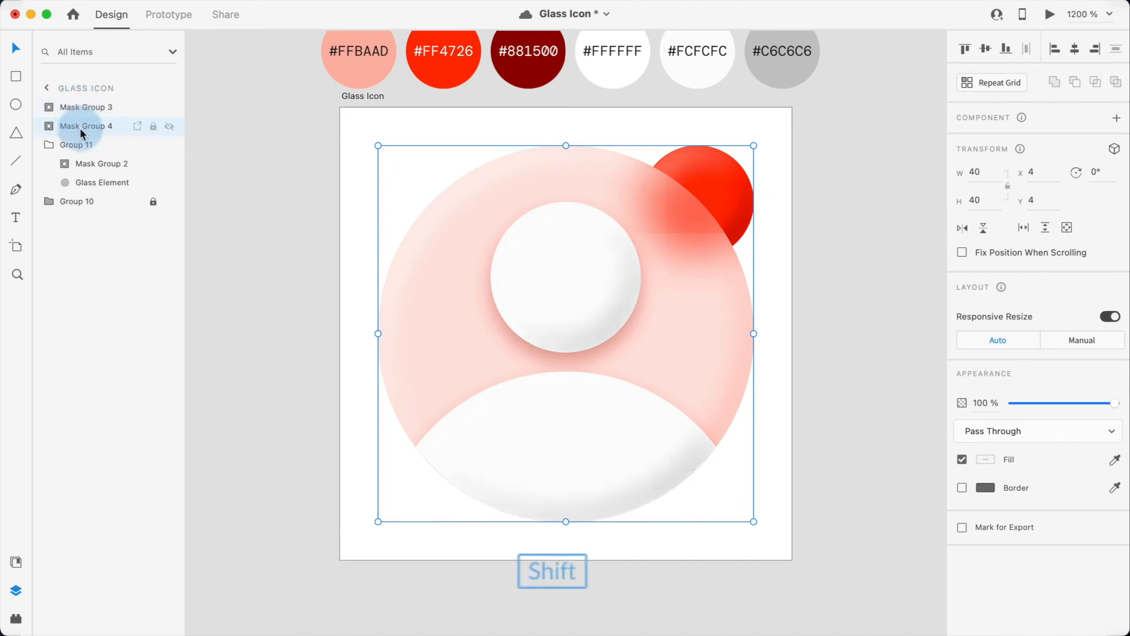
Step: Group Mask Group 3 and Mask Group 4 together
{"action": "left_click", "coordinate": [83, 109], "text": "shift"}
{"action": "key", "text": "super+g"}
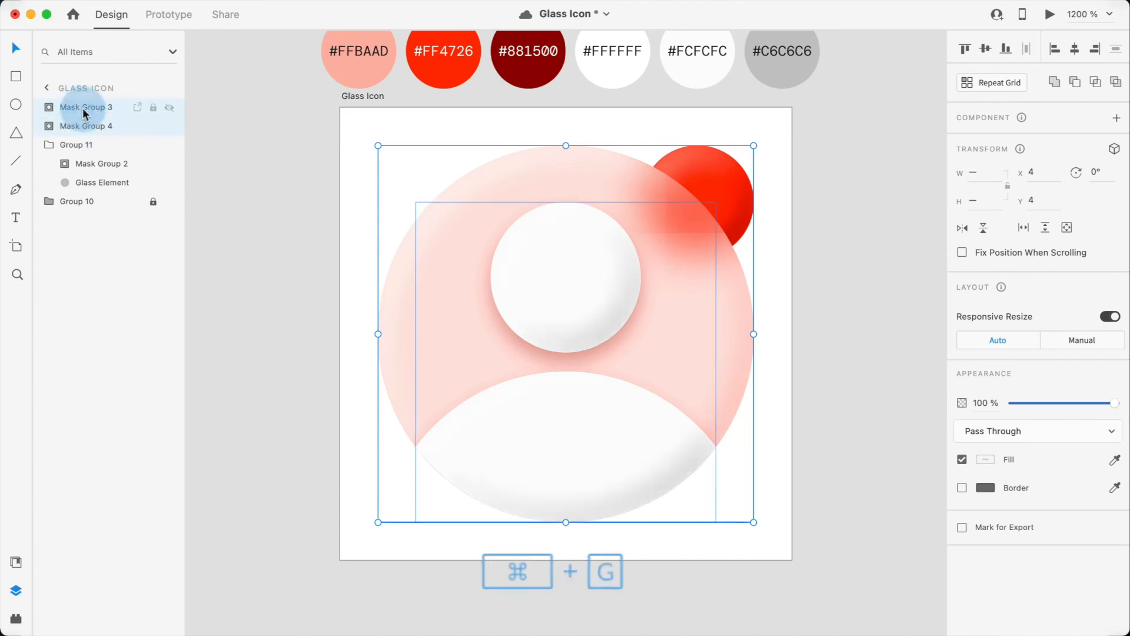
{"action": "left_click", "coordinate": [297, 342]}
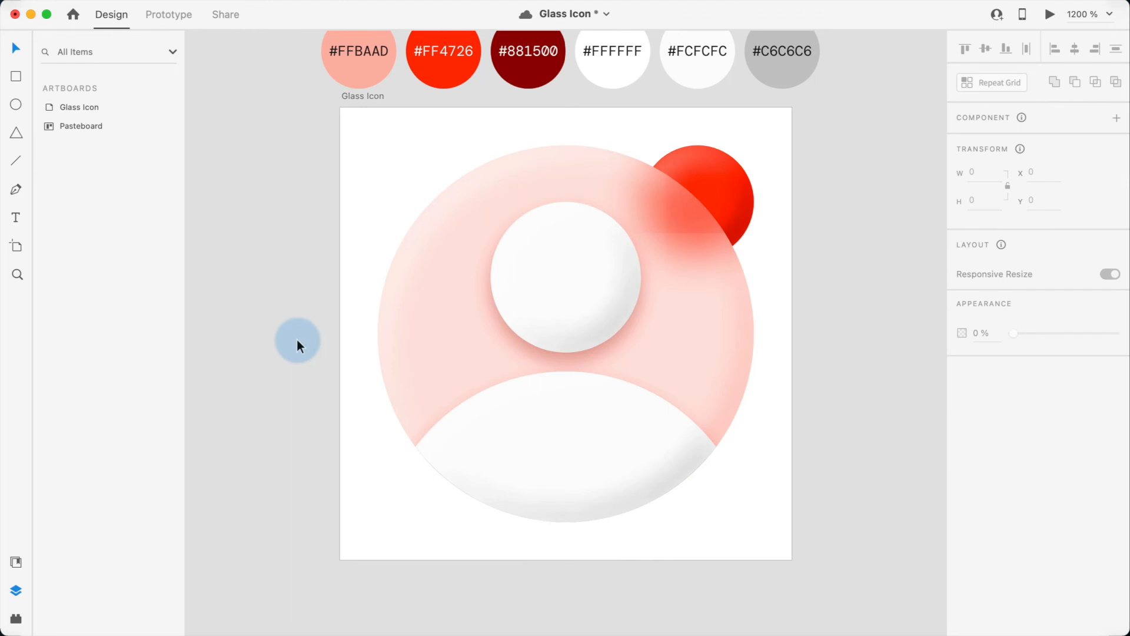
Step: Paste a copy of the Glass Element on top of all layers
{"action": "left_click", "coordinate": [693, 330], "text": "super"}
{"action": "key", "text": "super+c"}
{"action": "left_click", "coordinate": [826, 343]}
{"action": "key", "text": "super+v"}
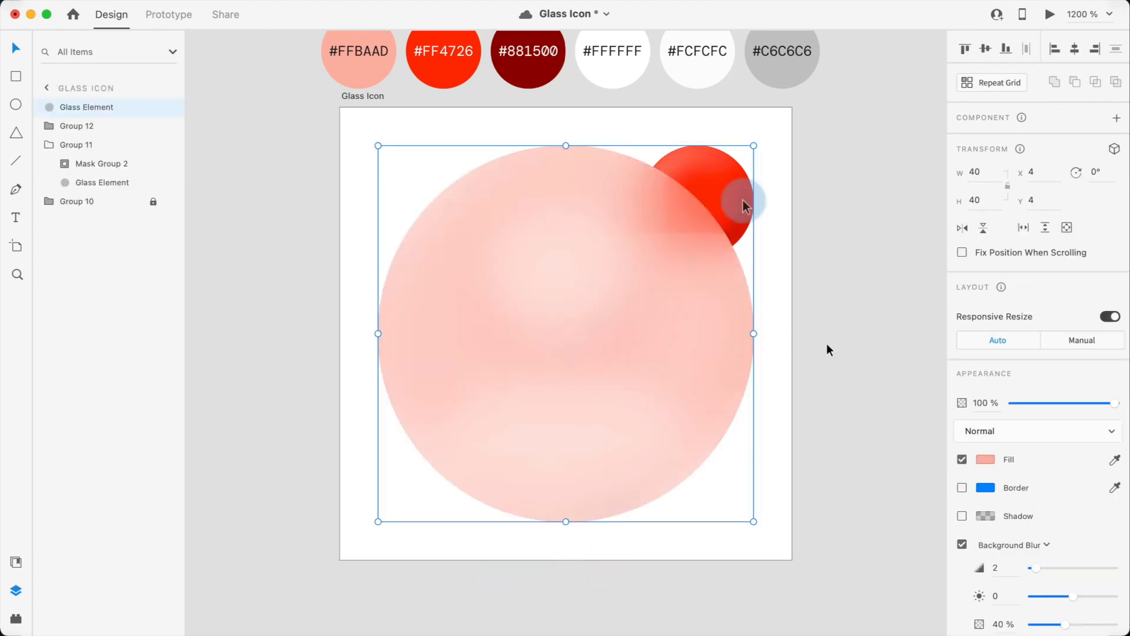
Step: Paste a copy of the red Opaque Element on top and unite it with the pasted Glass Element
{"action": "left_click", "coordinate": [699, 182]}
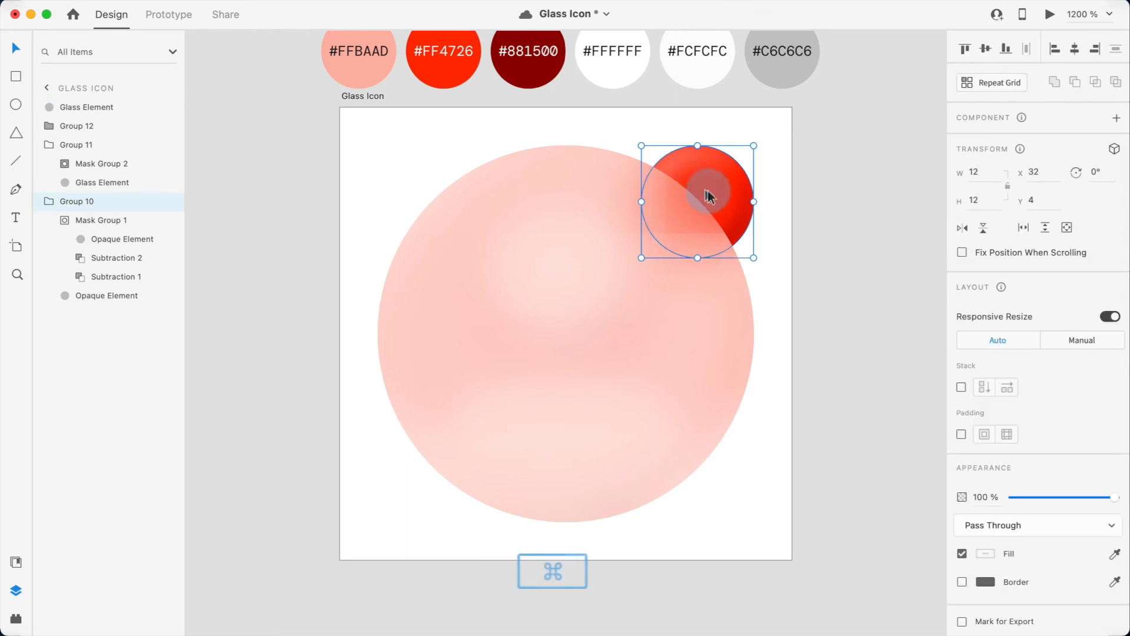
{"action": "left_click", "coordinate": [710, 191], "text": "super"}
{"action": "key", "text": "super+c"}
{"action": "left_click", "coordinate": [847, 272]}
{"action": "key", "text": "super+v"}
{"action": "left_click", "coordinate": [615, 274], "text": "shift"}
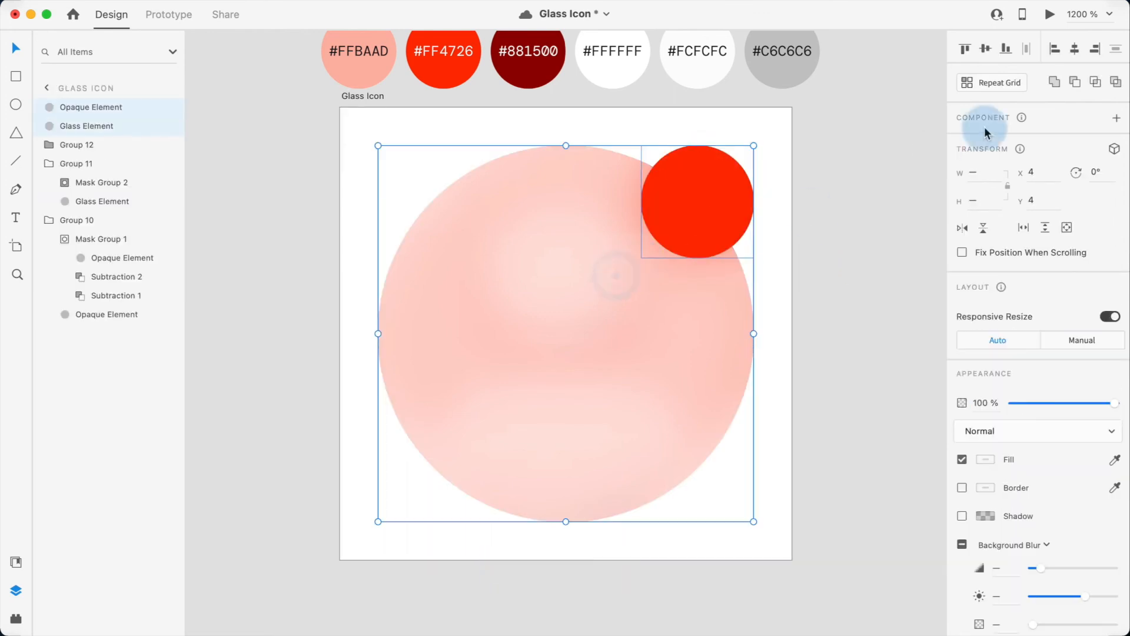
{"action": "left_click", "coordinate": [1050, 86]}
{"action": "key", "text": "i"}
{"action": "left_click", "coordinate": [610, 75]}
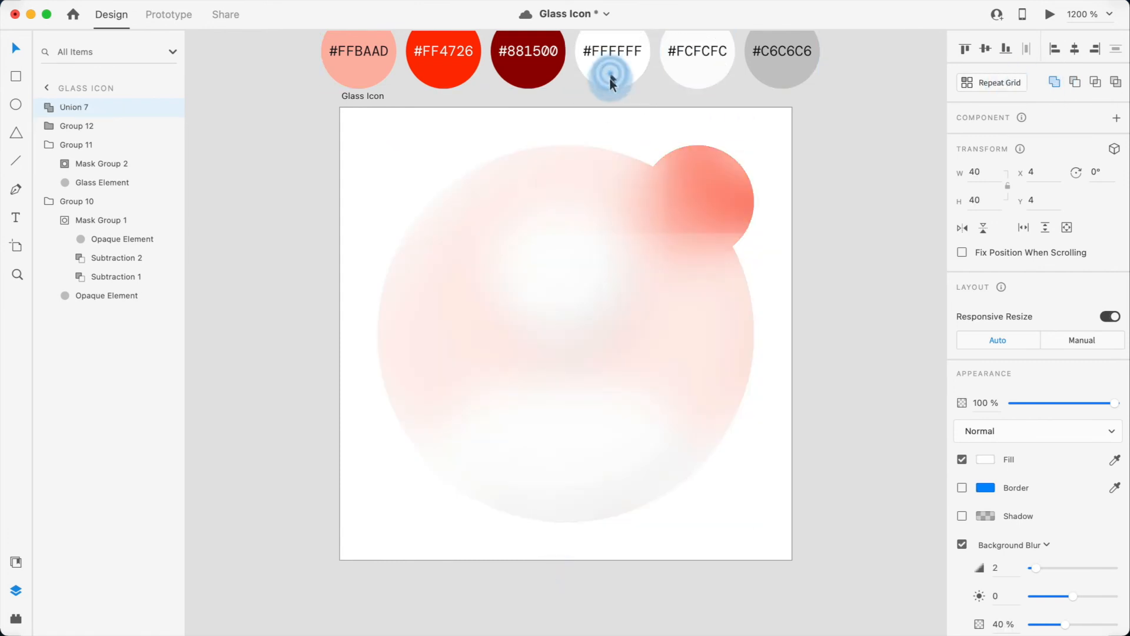
Step: Send the union to the back and replace its background blur with a drop shadow offset 2 on Y
{"action": "right_click", "coordinate": [633, 268]}
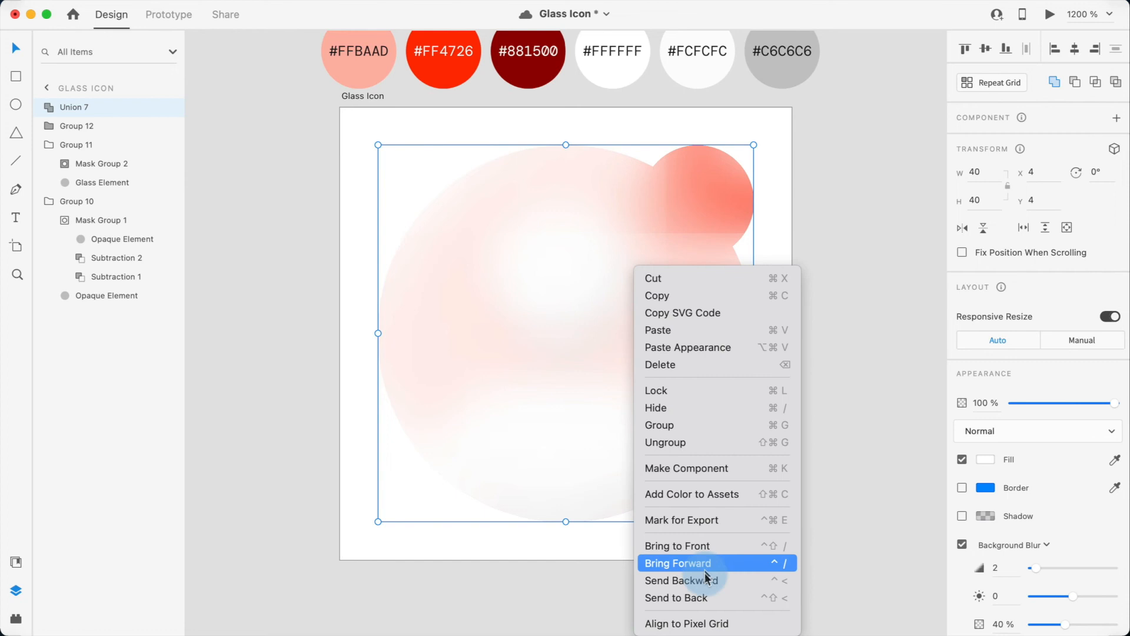
{"action": "left_click", "coordinate": [701, 597]}
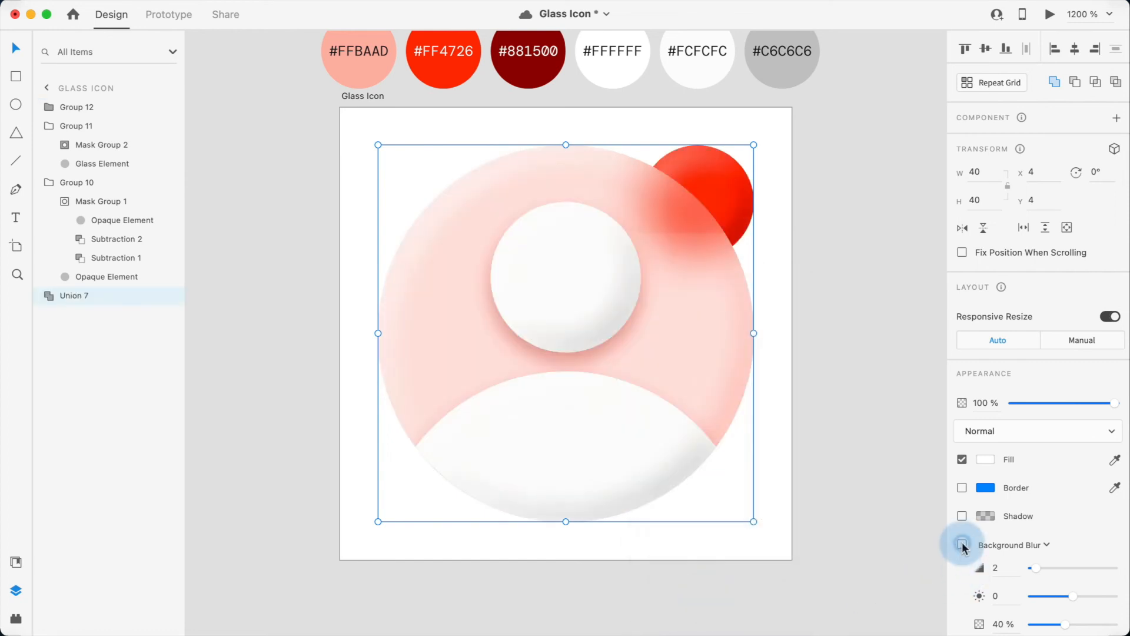
{"action": "left_click", "coordinate": [963, 544]}
{"action": "left_click", "coordinate": [961, 517]}
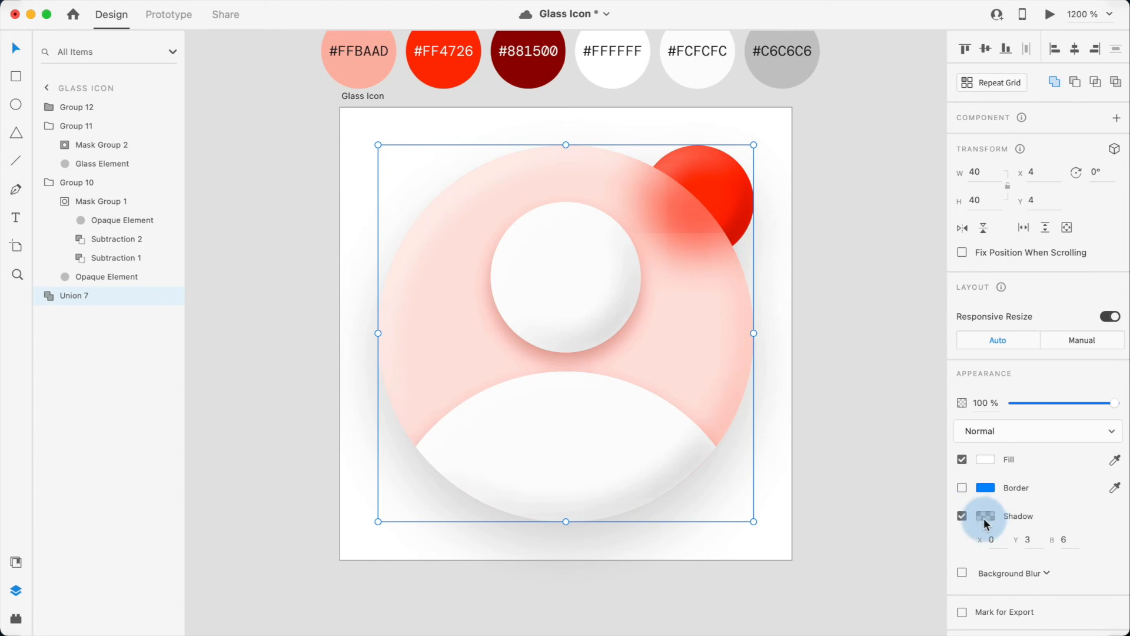
{"action": "left_click", "coordinate": [987, 521]}
{"action": "left_click", "coordinate": [926, 569]}
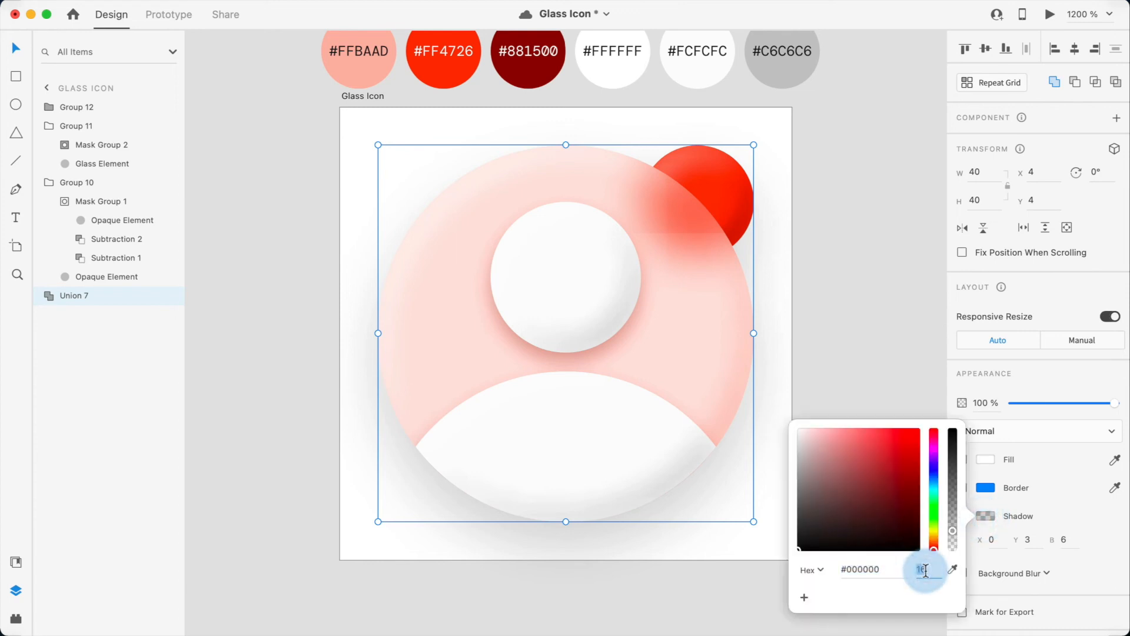
{"action": "left_click", "coordinate": [1023, 538]}
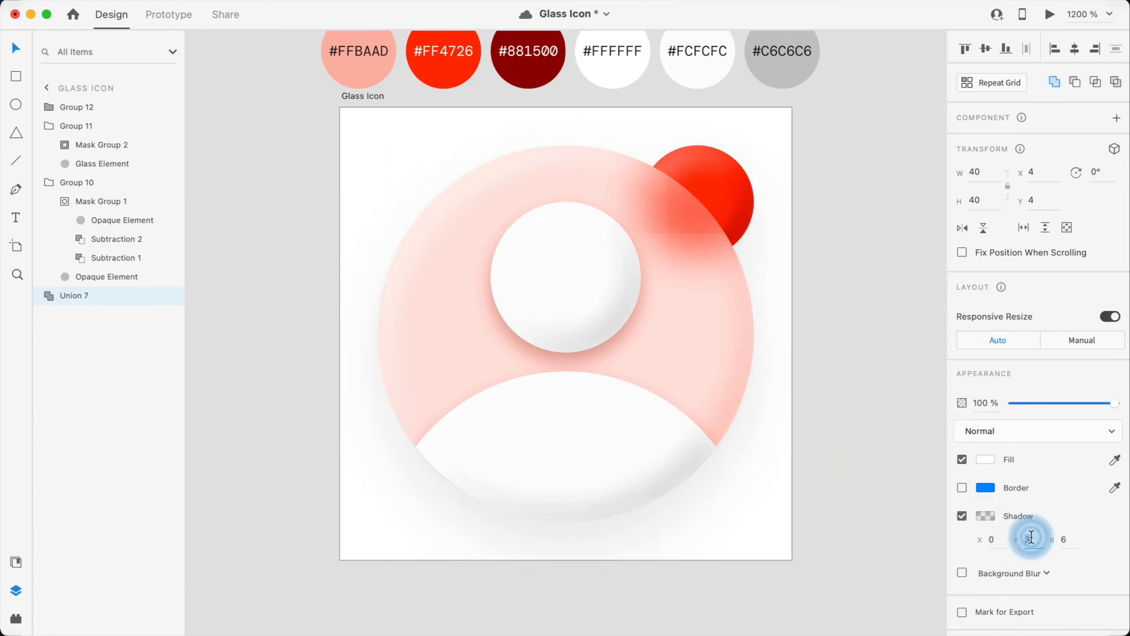
{"action": "type", "text": "2"}
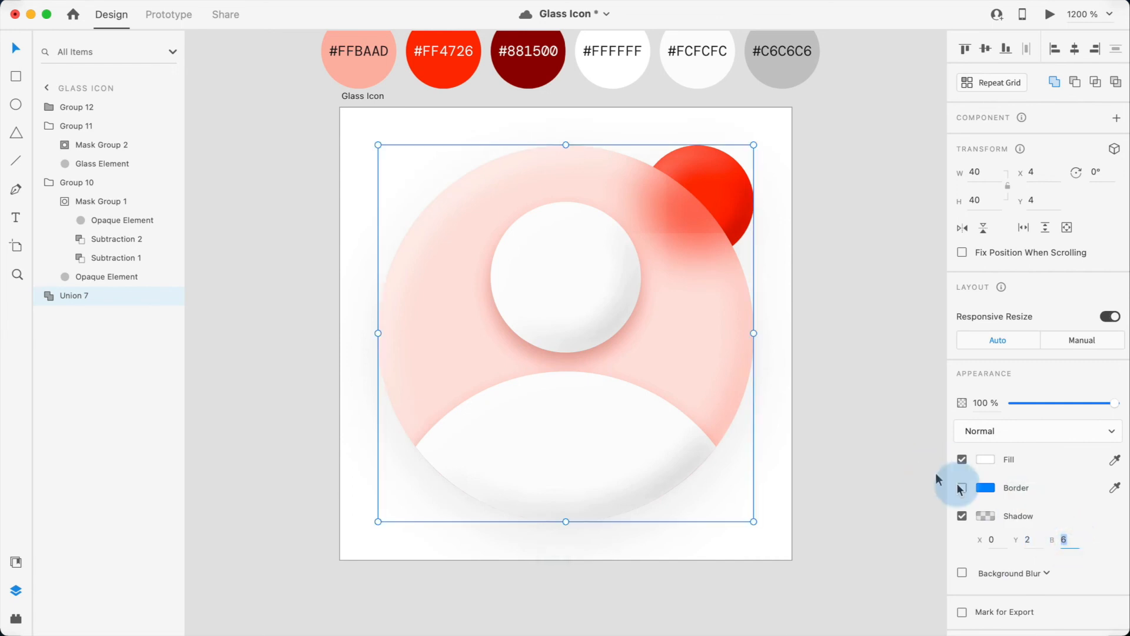
{"action": "left_click", "coordinate": [986, 520]}
{"action": "left_click", "coordinate": [884, 416]}
{"action": "left_click", "coordinate": [884, 416]}
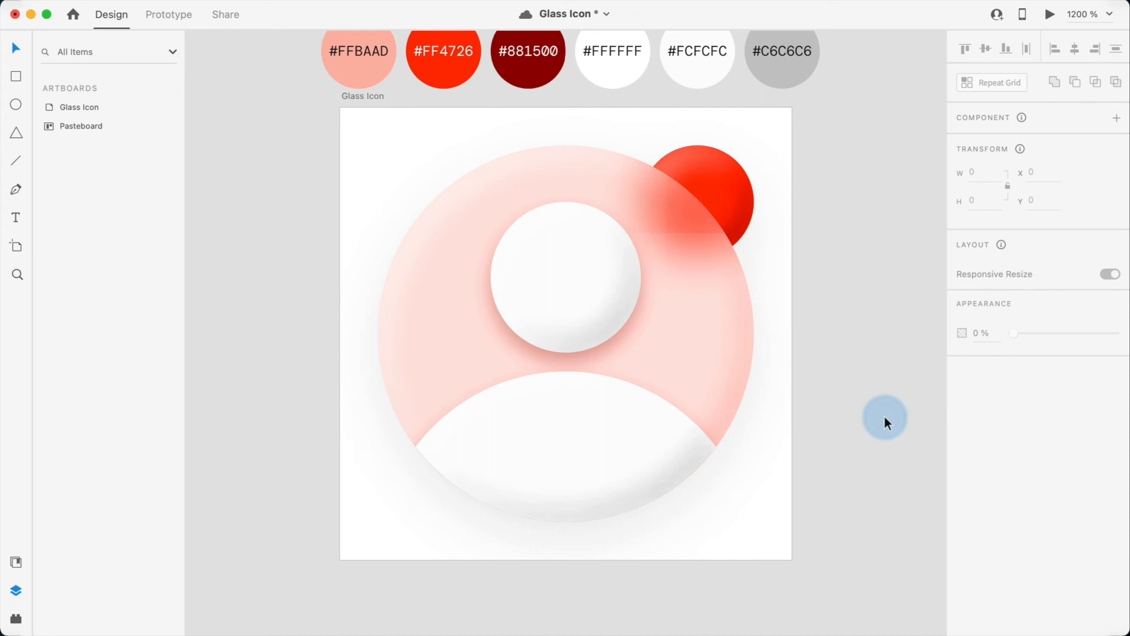
{"action": "left_click", "coordinate": [642, 170]}
{"action": "left_click", "coordinate": [838, 239]}
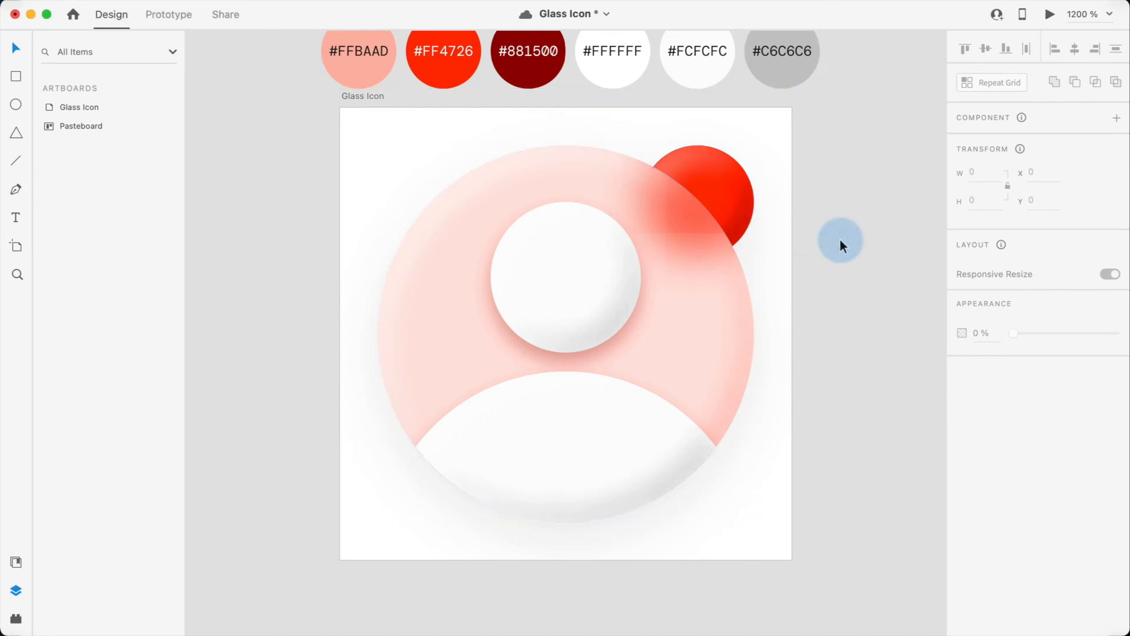
{"action": "key", "text": "super+slash"}
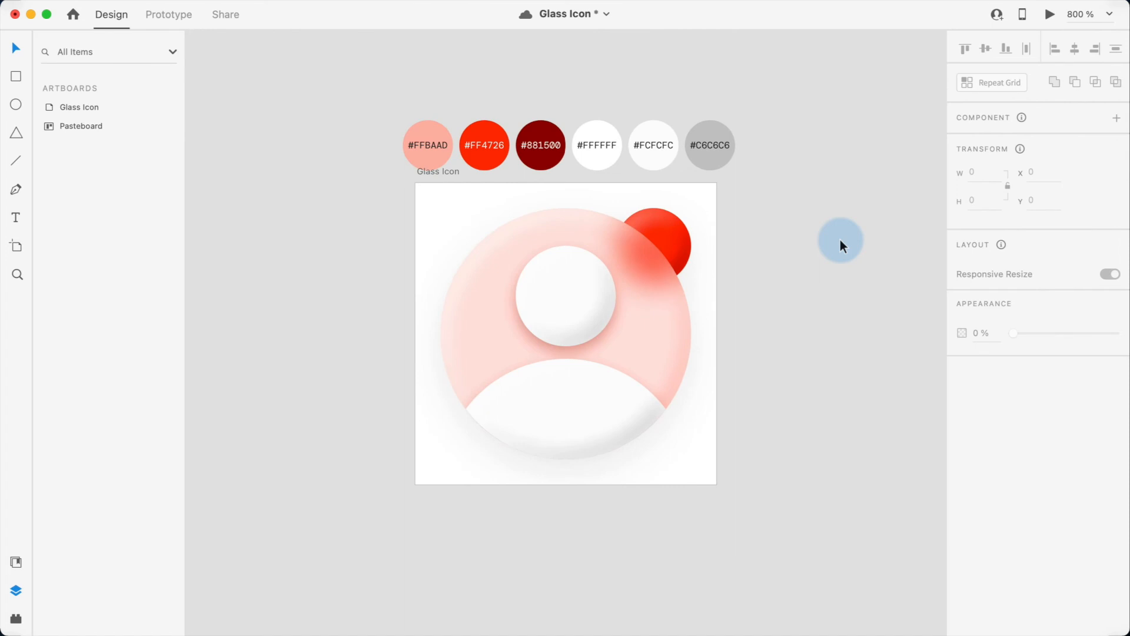
{"action": "key", "text": "super+equal"}
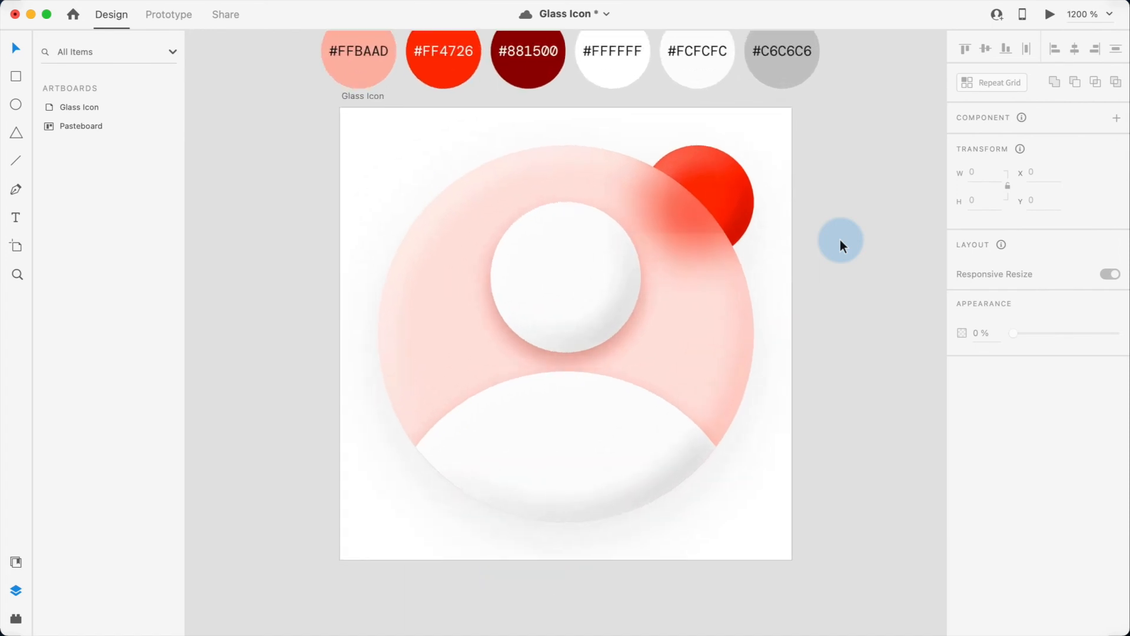
{"action": "key", "text": "super+minus"}
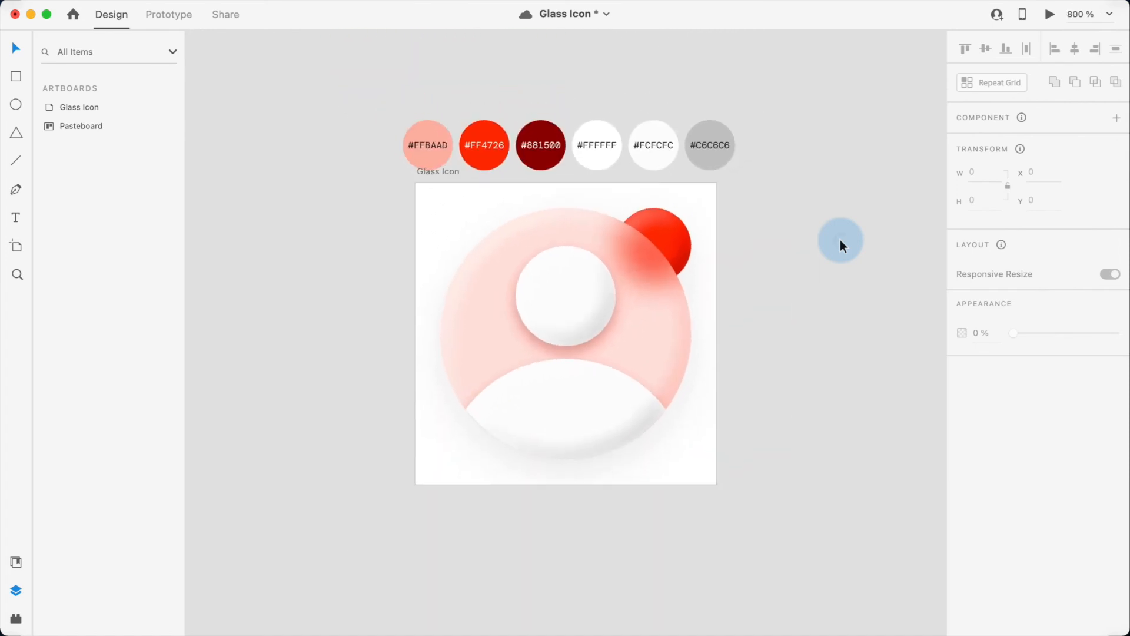